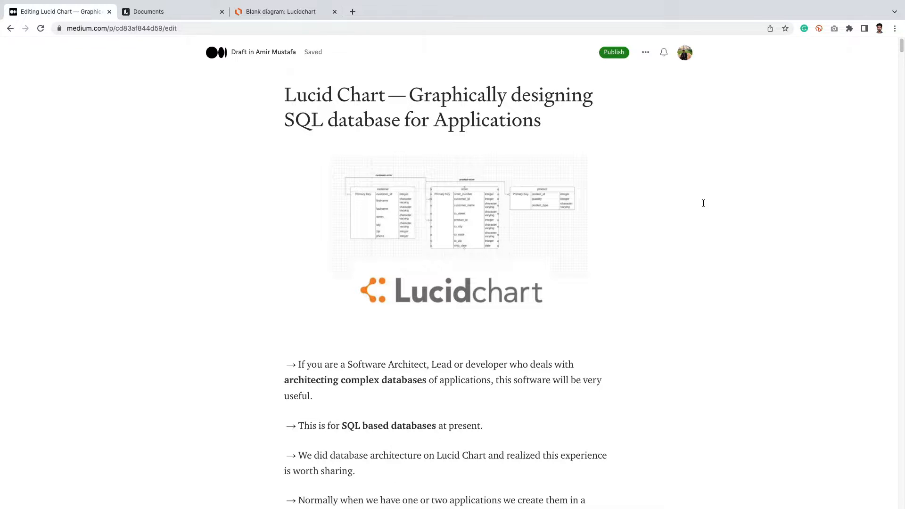
# Step: Read the Lucid Chart article's introduction and its sections on what Lucid Chart is and who uses it
pyautogui.scroll(-3, 707, 198)
pyautogui.scroll(-2, 711, 195)
pyautogui.scroll(-1, 718, 193)
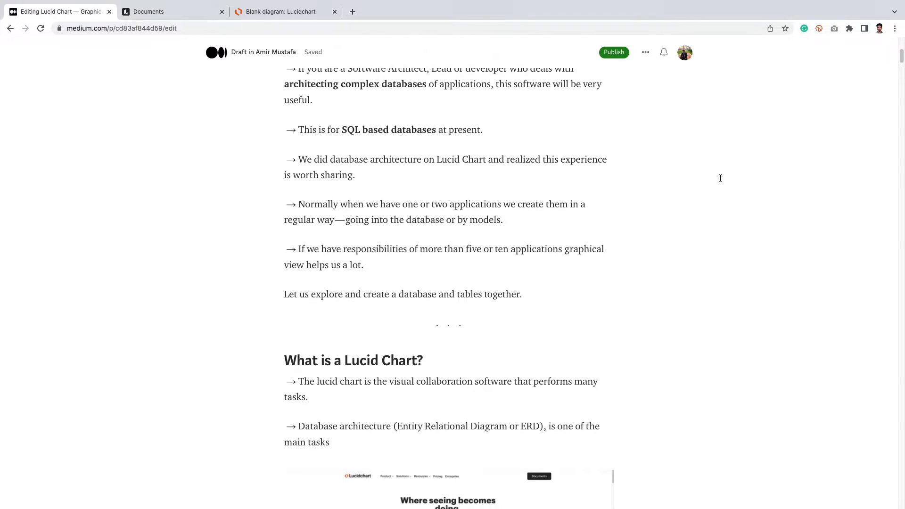
pyautogui.scroll(-5, 720, 178)
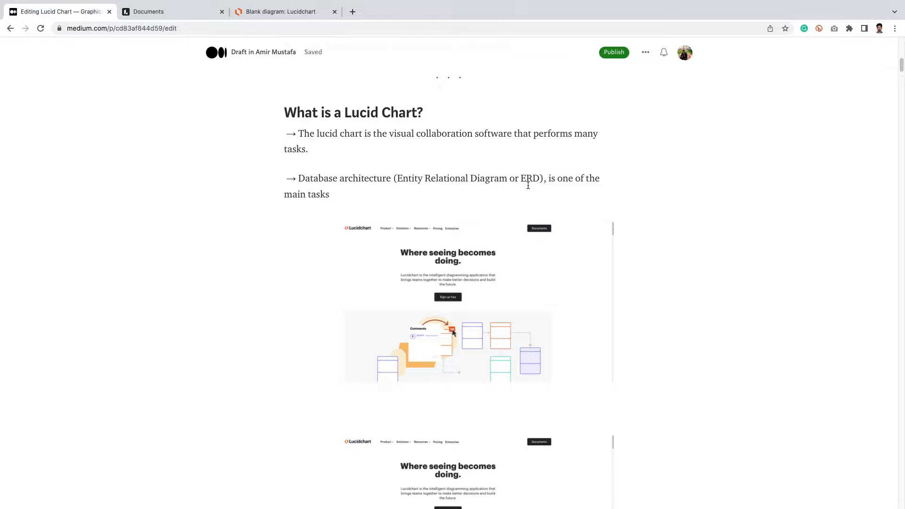
pyautogui.scroll(-5, 527, 186)
pyautogui.click(544, 191)
pyautogui.click(629, 191)
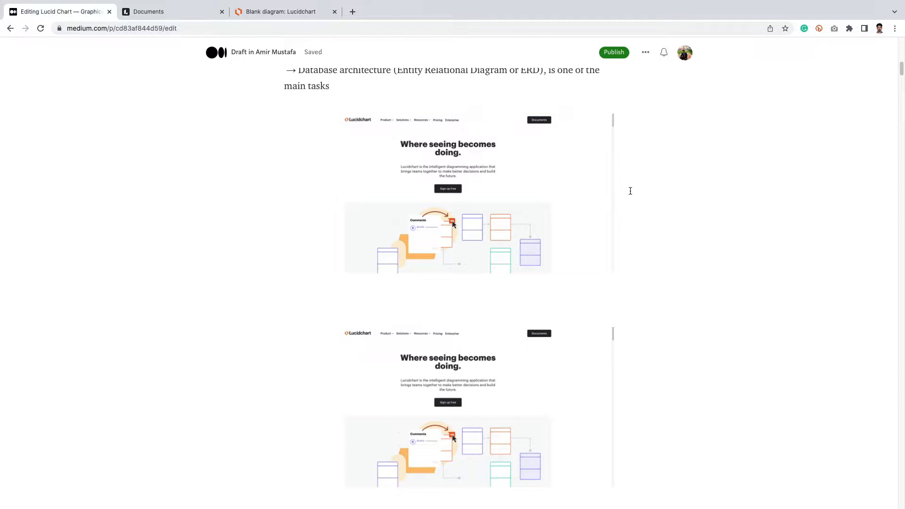
pyautogui.scroll(10, 645, 194)
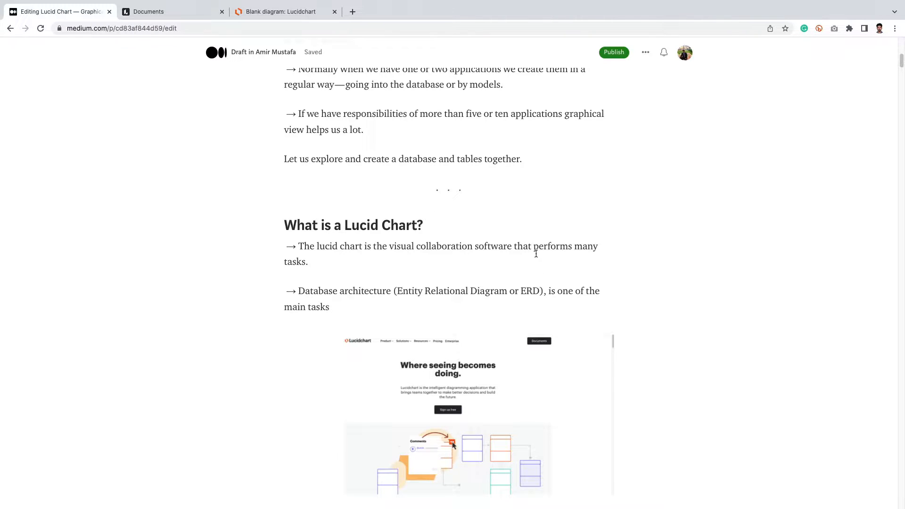
pyautogui.scroll(-6, 537, 254)
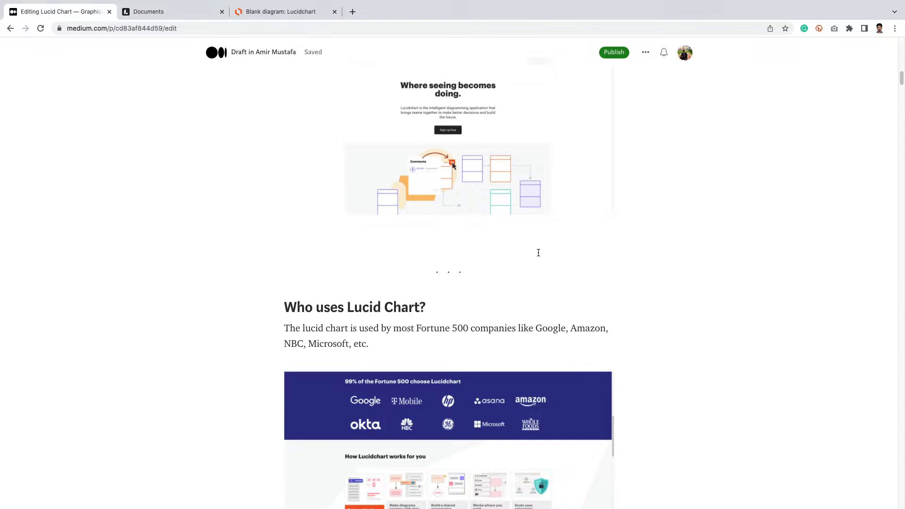
pyautogui.scroll(-3, 539, 253)
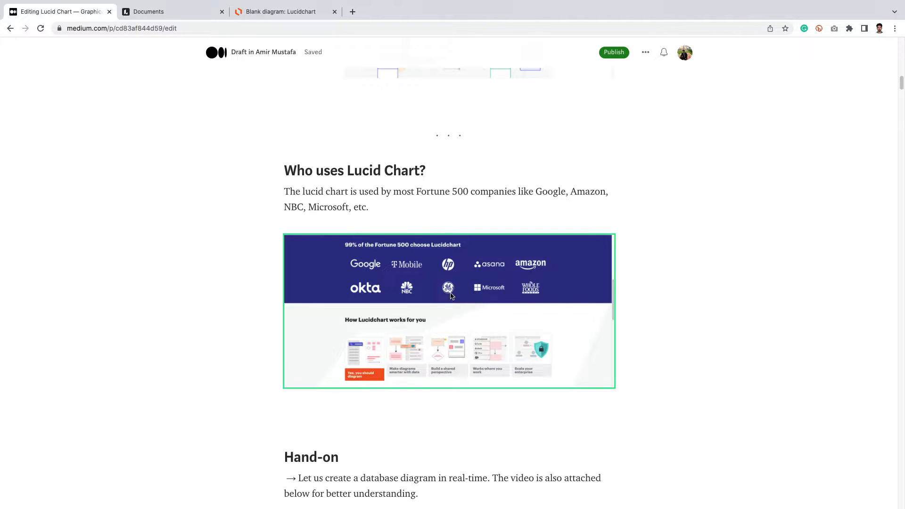
# Step: Review the article's Hand-on sign-up and login instructions and compare them with the Lucid documents dashboard
pyautogui.scroll(-4, 445, 299)
pyautogui.scroll(-3, 561, 278)
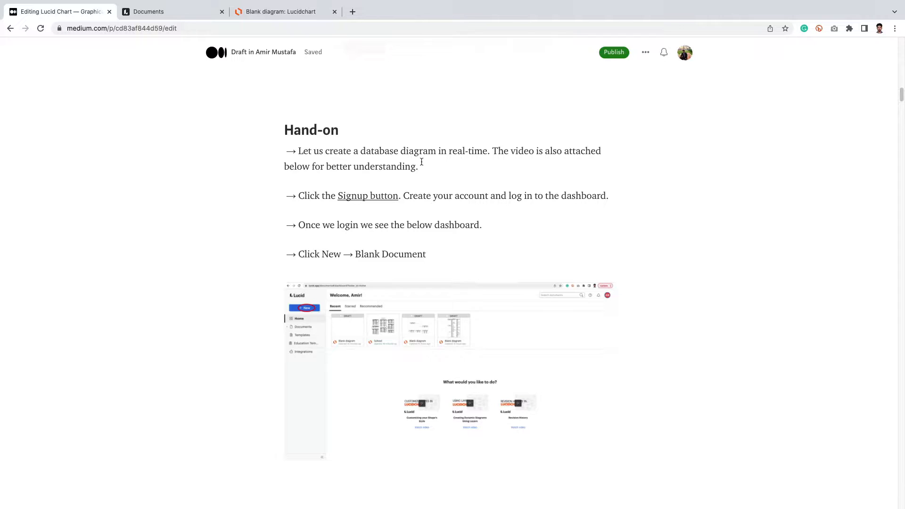
pyautogui.moveTo(358, 196)
pyautogui.scroll(-1, 549, 233)
pyautogui.scroll(-3, 537, 237)
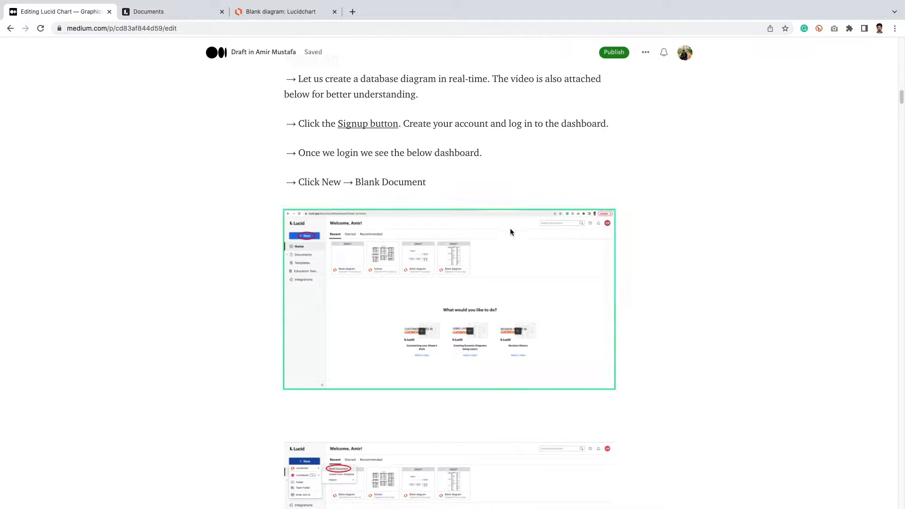
pyautogui.click(165, 14)
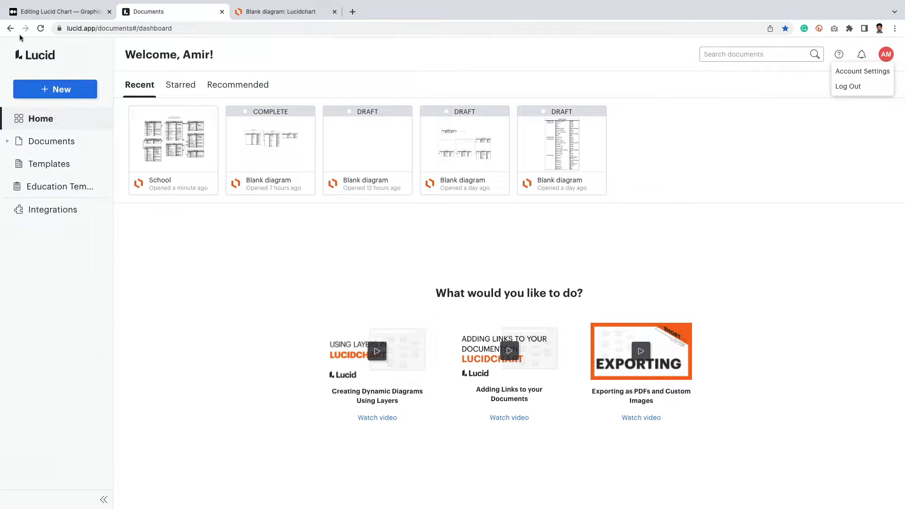
pyautogui.click(842, 240)
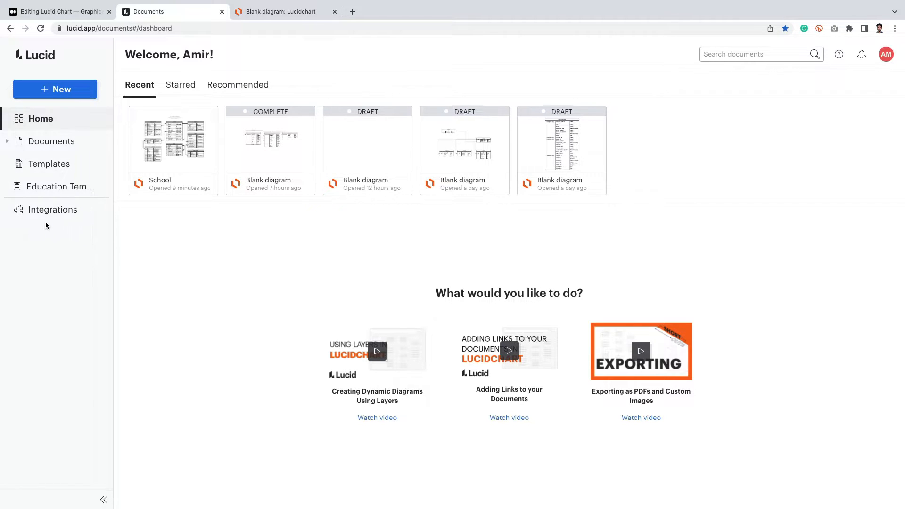
pyautogui.click(40, 14)
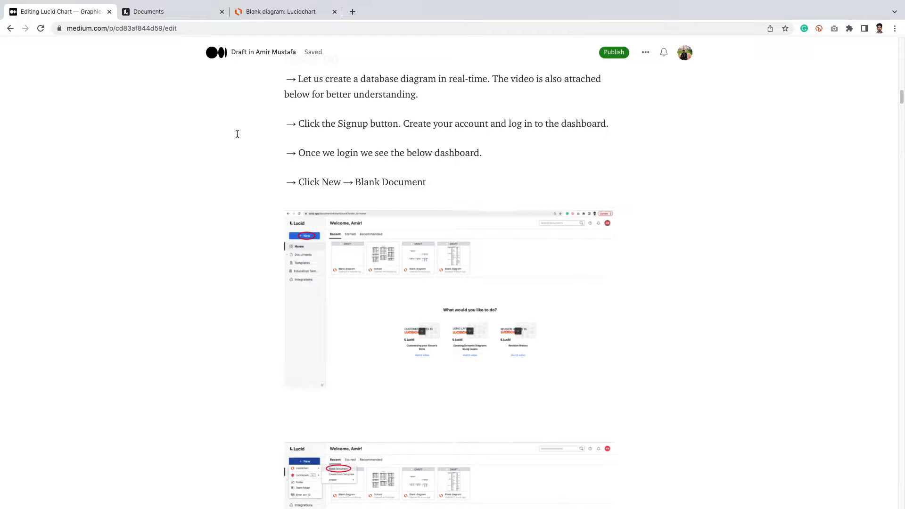
# Step: Examine the article's dashboard screenshots showing how to start a new blank document
pyautogui.scroll(-3, 450, 163)
pyautogui.click(452, 163)
pyautogui.scroll(1, 452, 164)
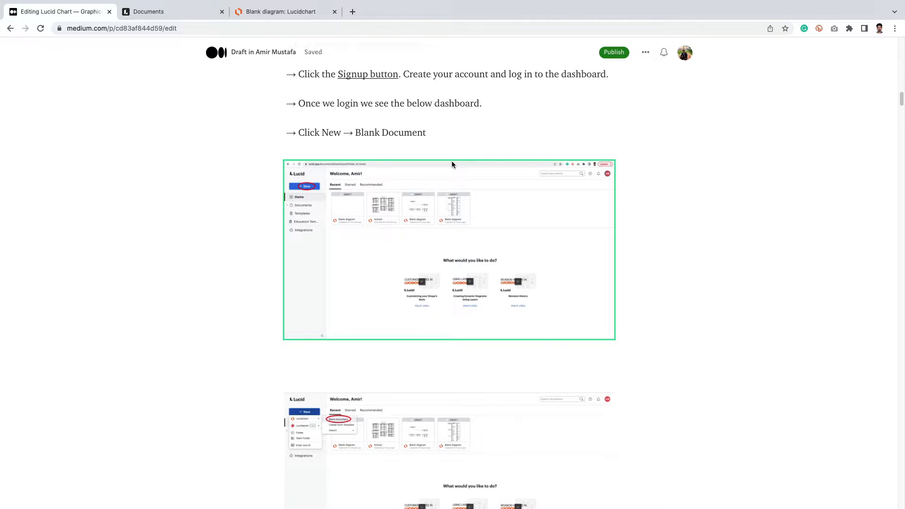
pyautogui.scroll(1, 451, 162)
pyautogui.click(453, 161)
pyautogui.scroll(-5, 453, 160)
pyautogui.click(453, 164)
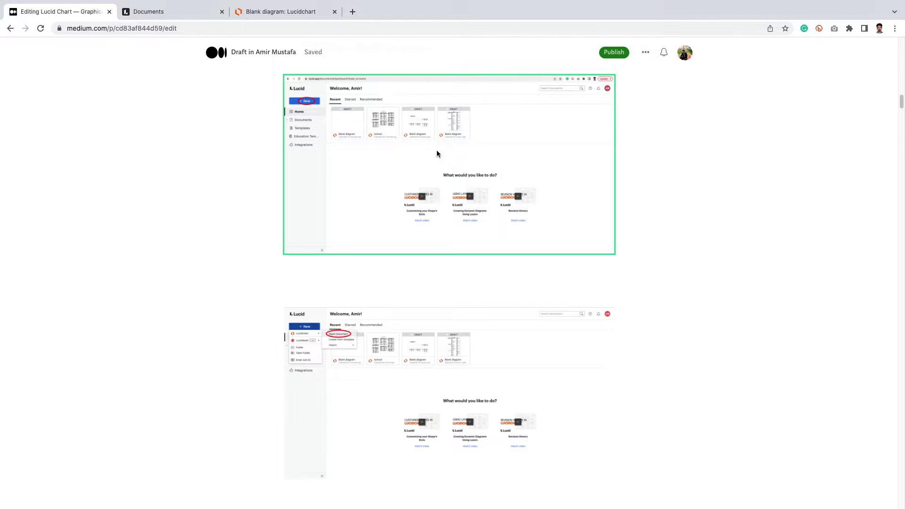
# Step: Switch to the Lucid dashboard and create a new blank Lucidchart document
pyautogui.click(168, 13)
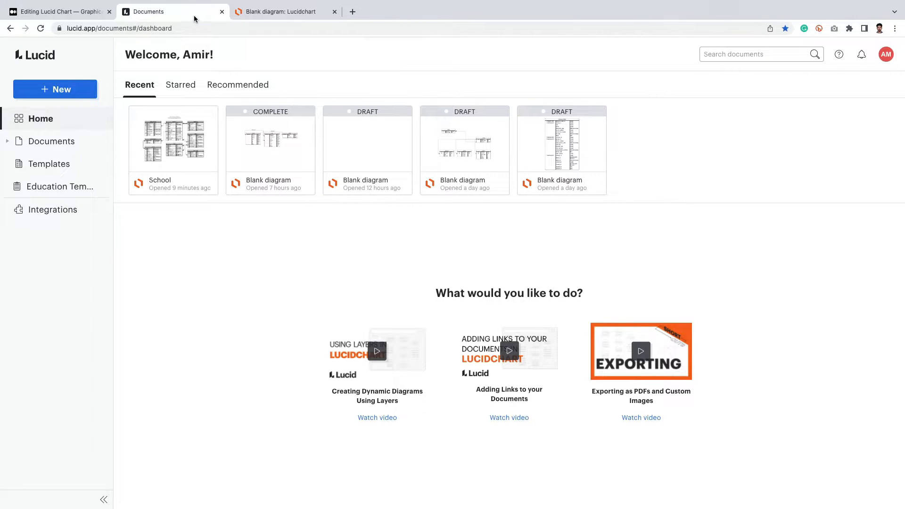
pyautogui.click(886, 56)
pyautogui.click(55, 93)
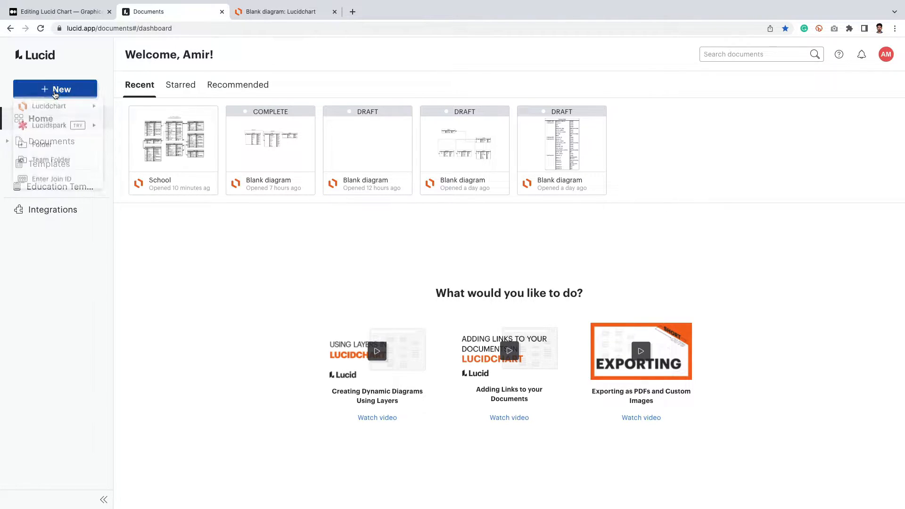
pyautogui.moveTo(54, 111)
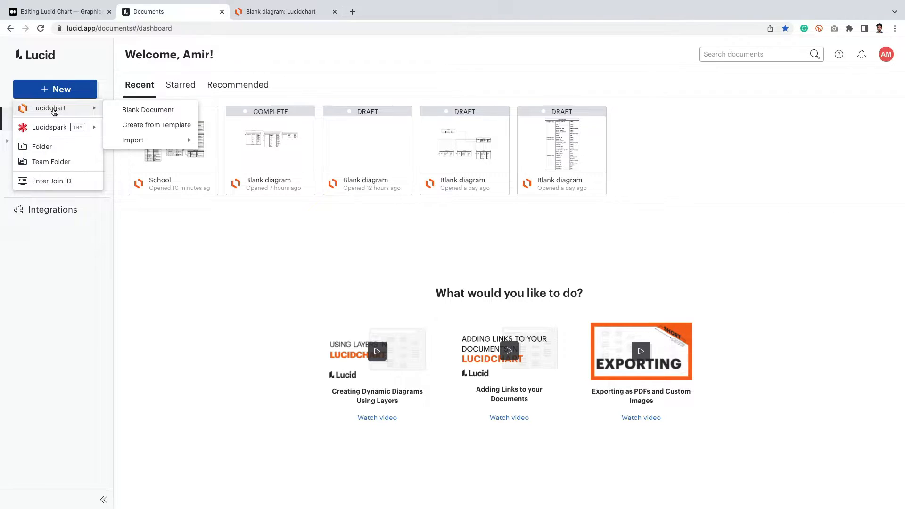
pyautogui.click(140, 111)
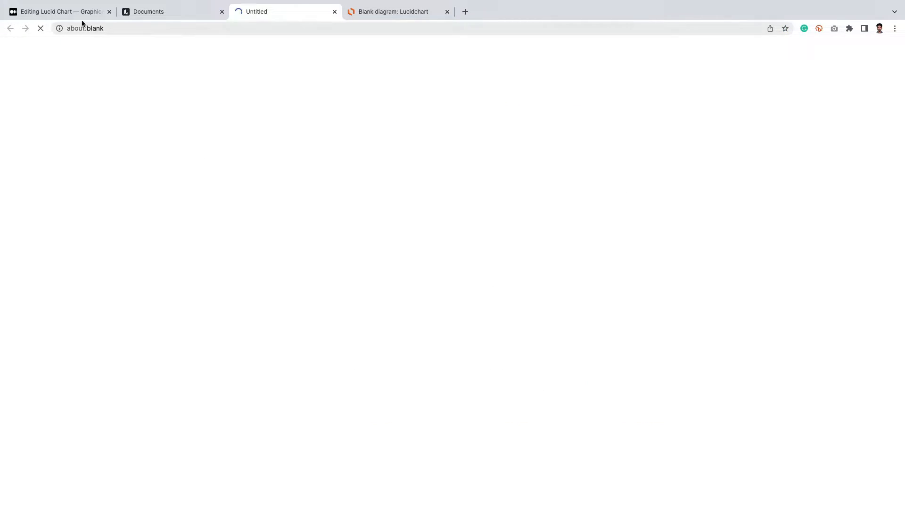
# Step: Check the article's instructions for opening the shape search on the diagram page and searching ERD
pyautogui.click(61, 11)
pyautogui.click(400, 229)
pyautogui.scroll(-1, 360, 267)
pyautogui.scroll(-9, 360, 266)
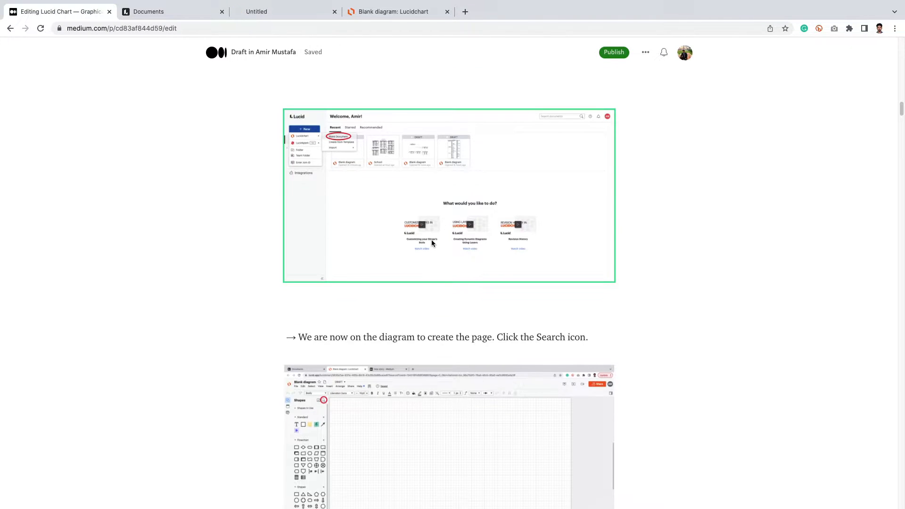
pyautogui.scroll(-1, 432, 245)
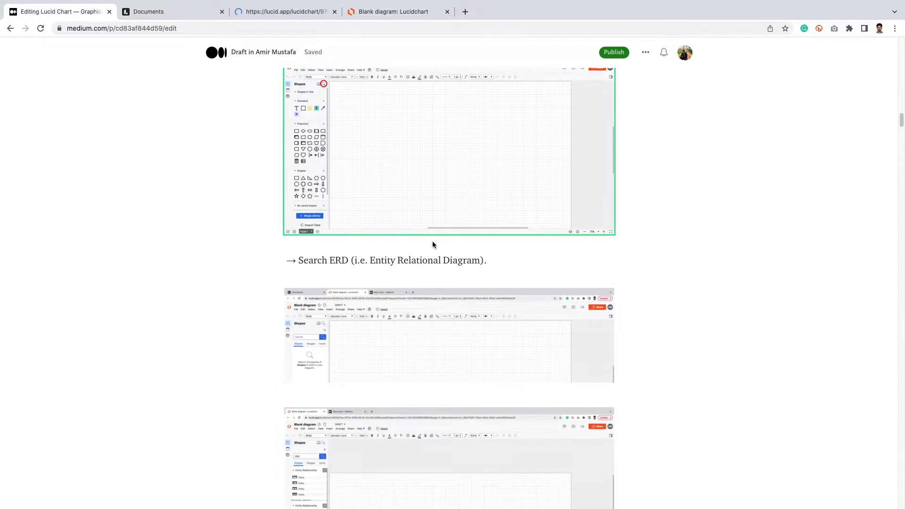
pyautogui.scroll(5, 432, 245)
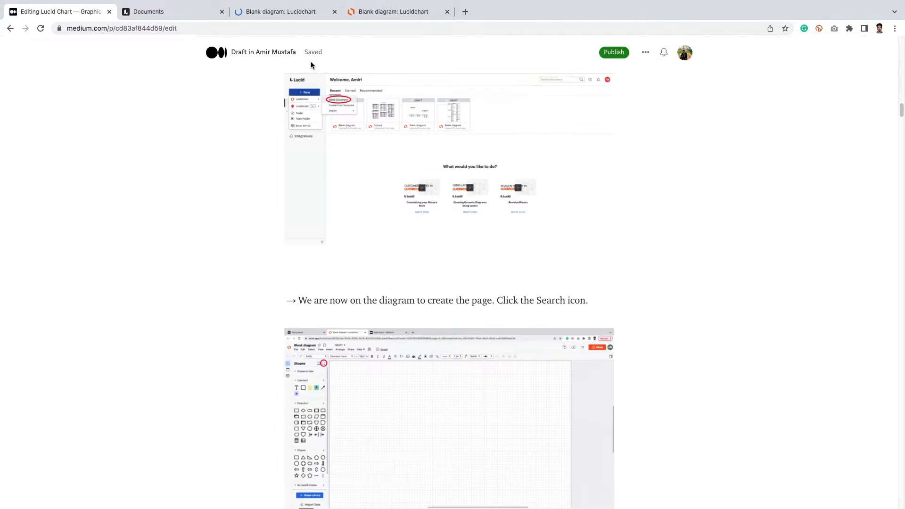
# Step: Search the shapes for "ERD" in the new blank Lucidchart diagram
pyautogui.click(265, 12)
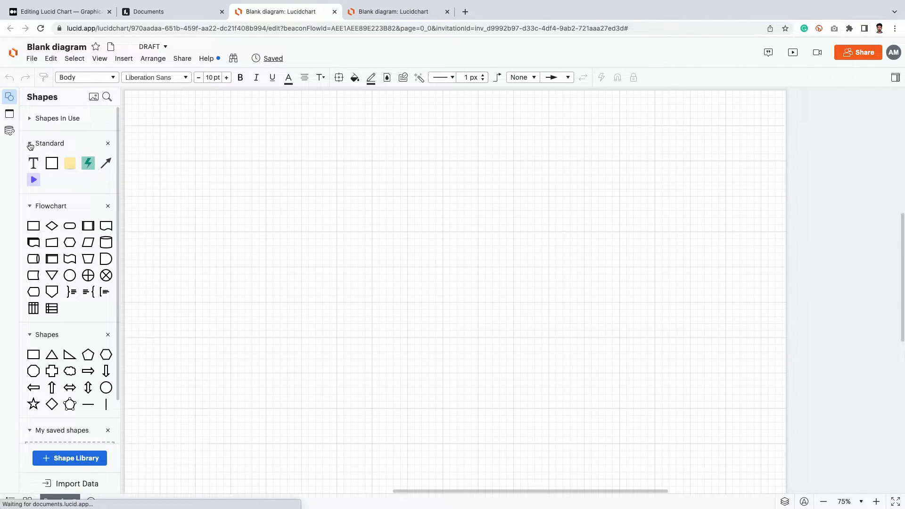
pyautogui.click(108, 98)
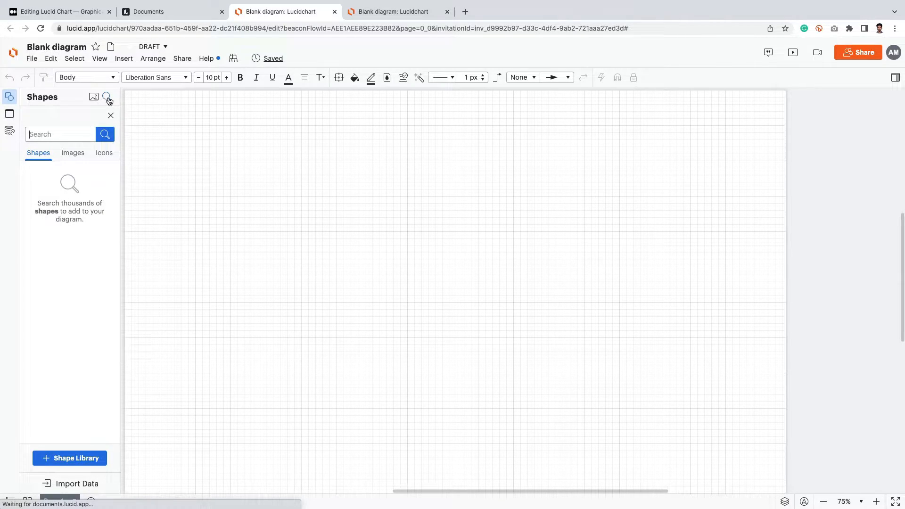
pyautogui.write('erd')
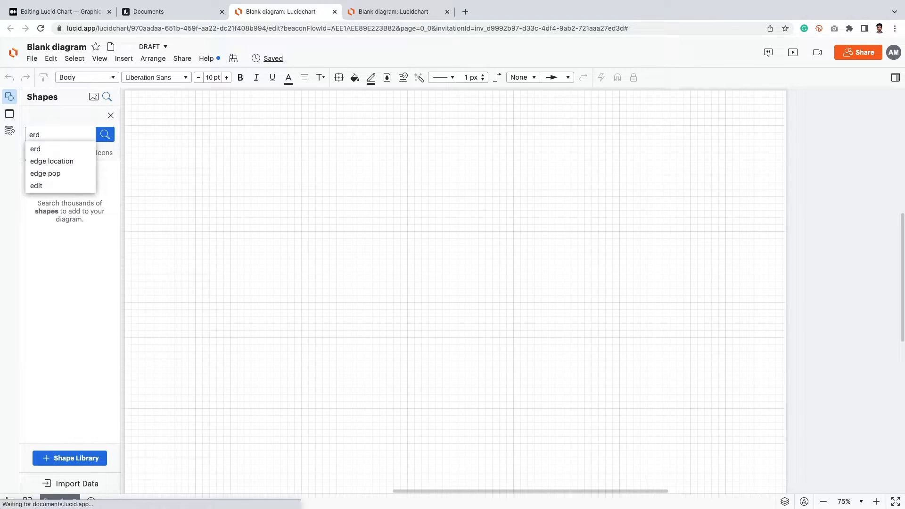
pyautogui.press('BackSpace')
pyautogui.press('BackSpace')
pyautogui.press('BackSpace')
pyautogui.write('ERD')
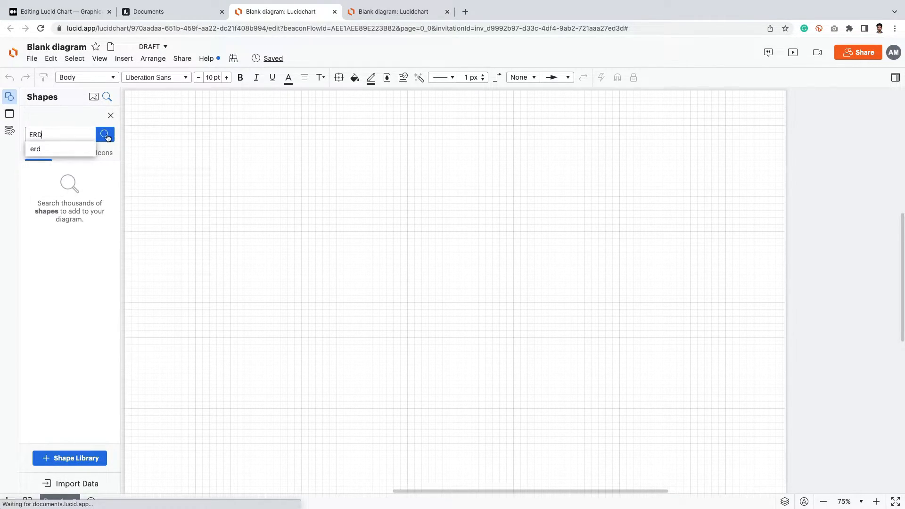
pyautogui.click(105, 135)
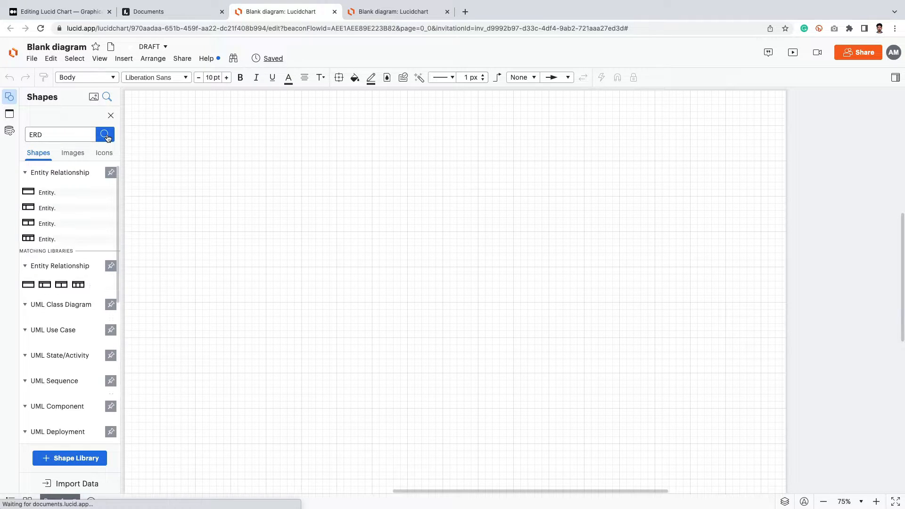
pyautogui.moveTo(44, 290)
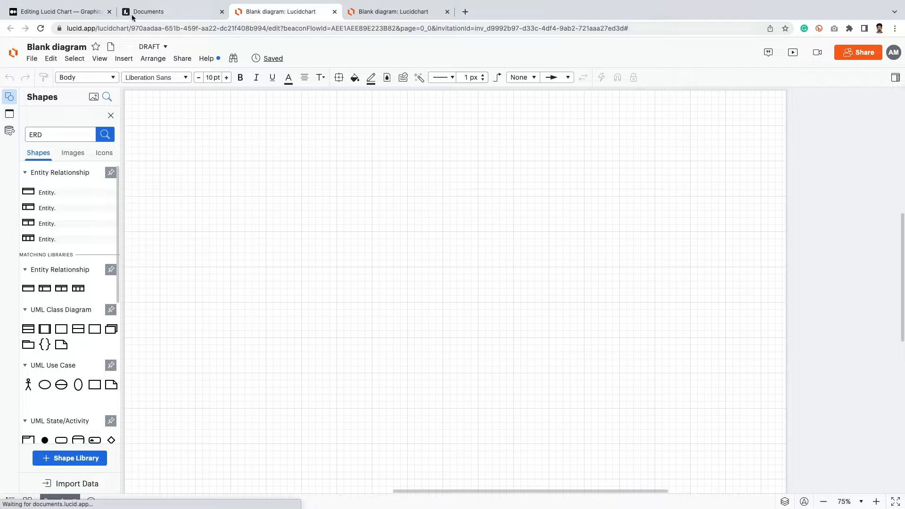
# Step: Return to the article and review its table type options and the planned customer, order and product tables
pyautogui.click(154, 17)
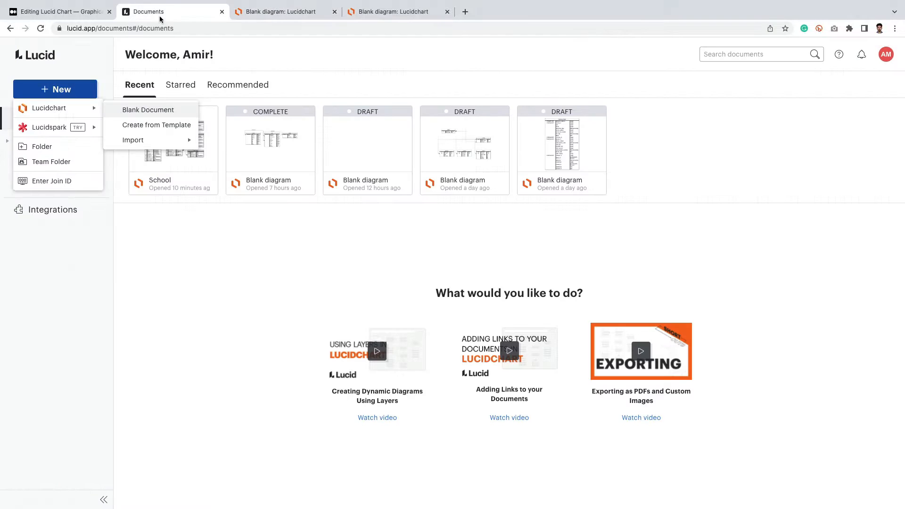
pyautogui.click(95, 11)
pyautogui.click(280, 14)
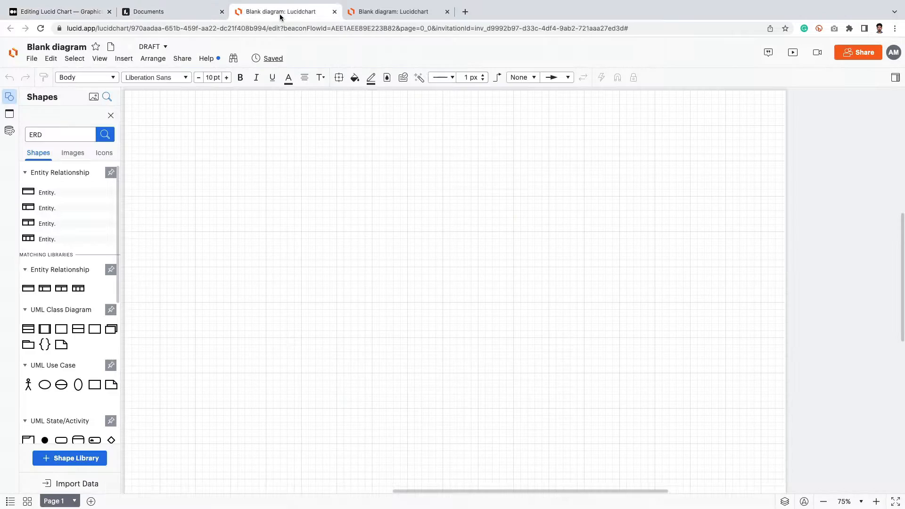
pyautogui.click(62, 17)
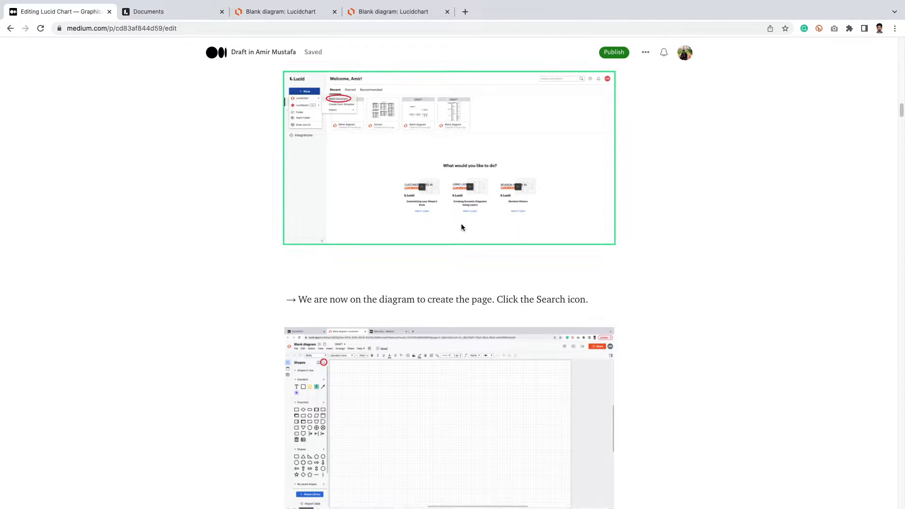
pyautogui.scroll(-20, 461, 227)
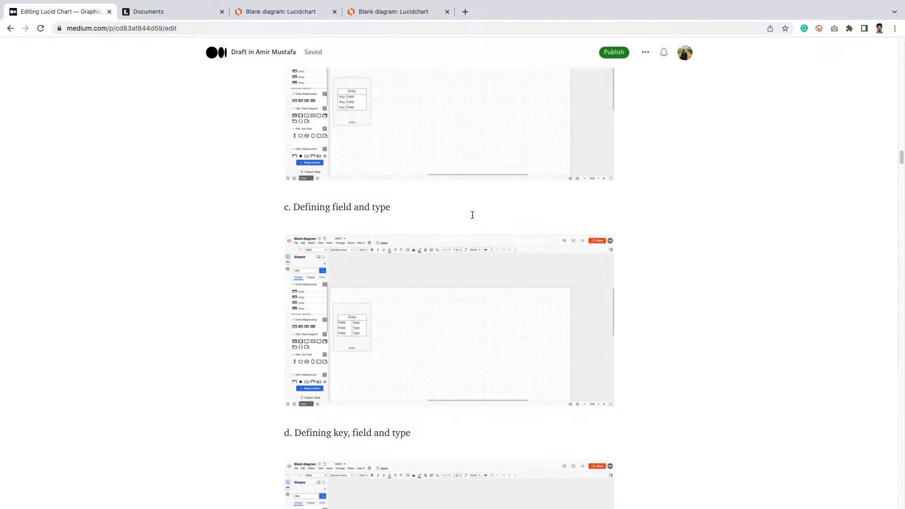
pyautogui.scroll(20, 471, 215)
pyautogui.scroll(-8, 467, 211)
pyautogui.scroll(15, 467, 211)
pyautogui.scroll(4, 468, 213)
pyautogui.scroll(-20, 468, 214)
pyautogui.scroll(-20, 468, 215)
pyautogui.scroll(-5, 468, 217)
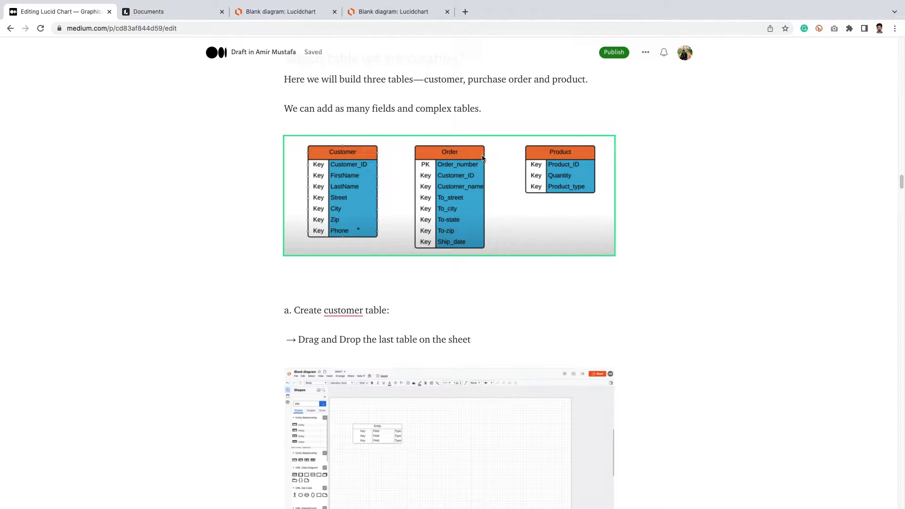
# Step: Preview the field-only Entity shape in the blank diagram and compare it with the article's table type descriptions
pyautogui.click(160, 14)
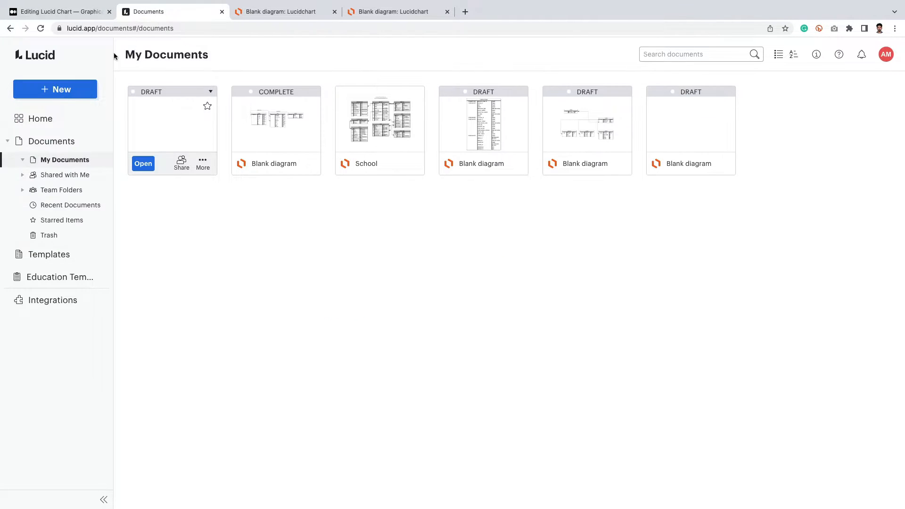
pyautogui.click(260, 13)
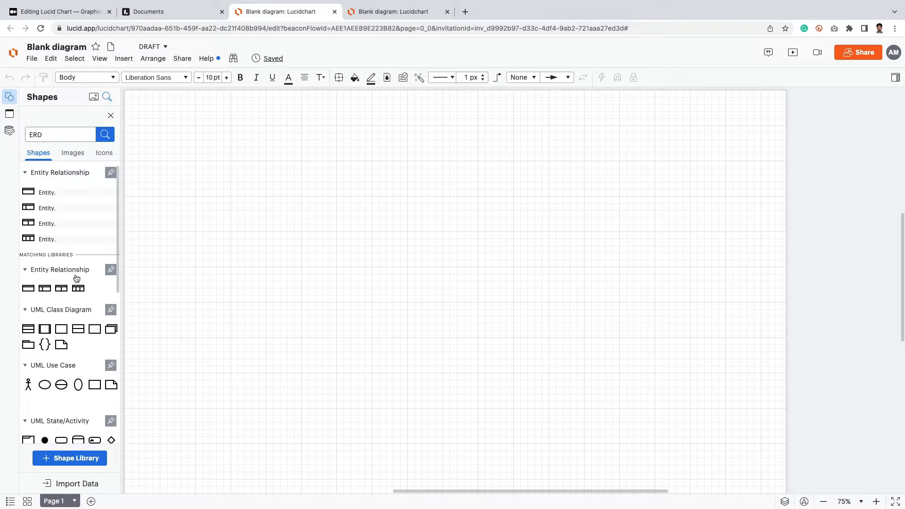
pyautogui.moveTo(29, 291)
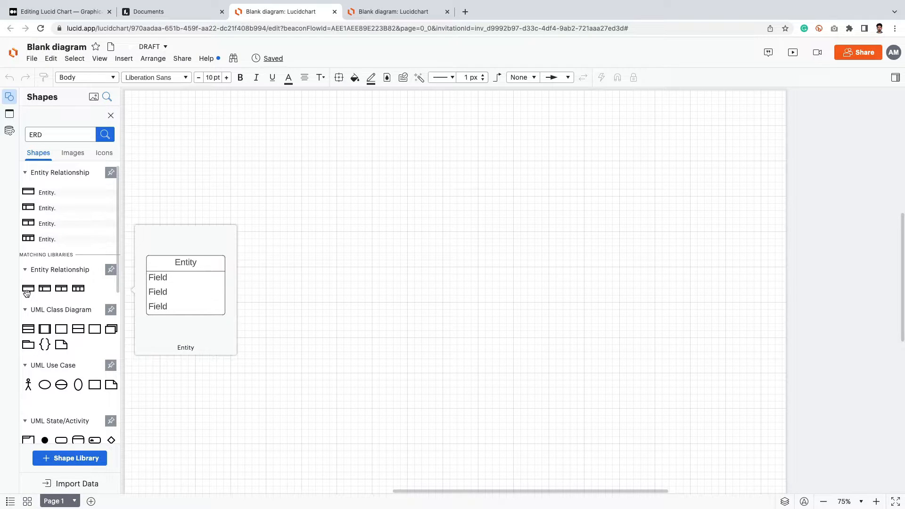
pyautogui.click(65, 12)
pyautogui.scroll(20, 283, 233)
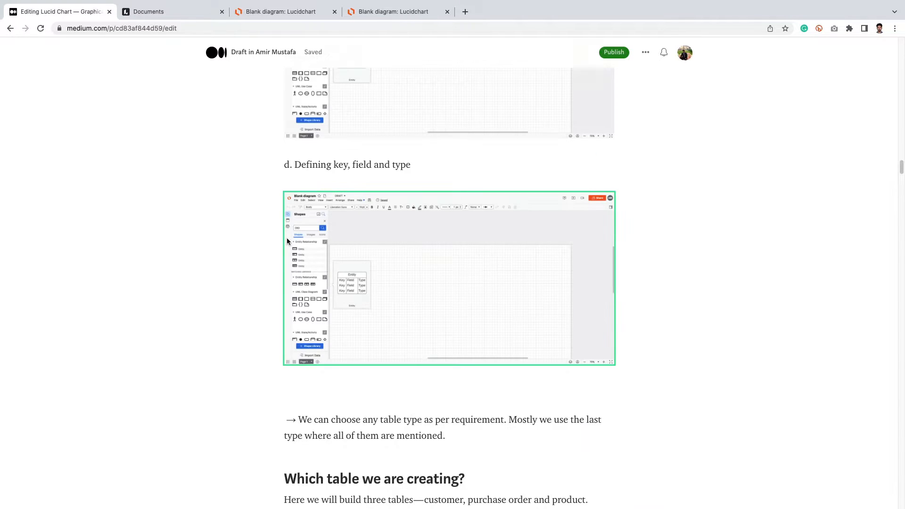
# Step: Review the article's Terminology definitions of Field, Key and Type, and return to the blank ERD diagram
pyautogui.scroll(-5, 338, 249)
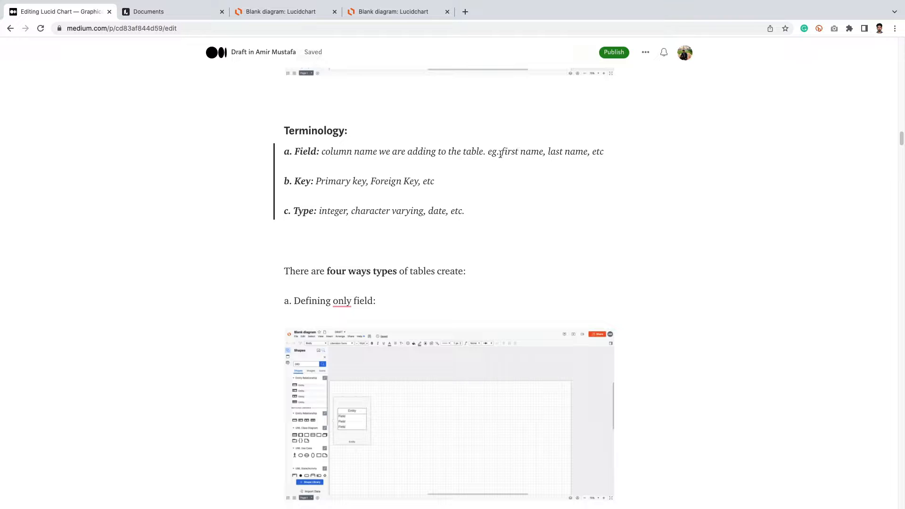
pyautogui.doubleClick(518, 152)
pyautogui.click(540, 151)
pyautogui.doubleClick(302, 182)
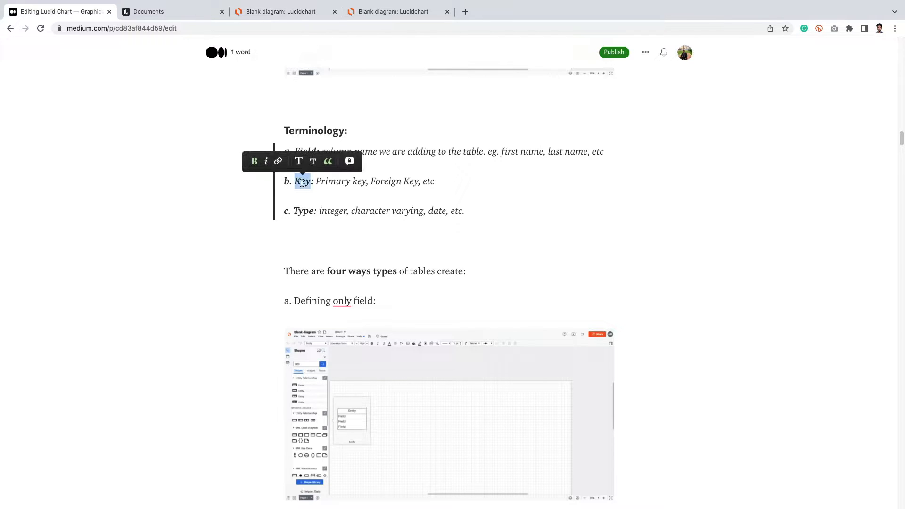
pyautogui.click(331, 182)
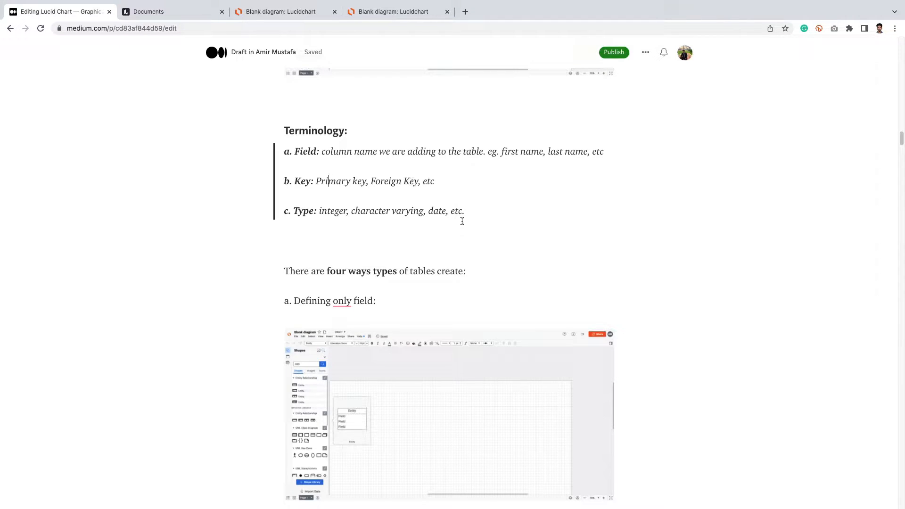
pyautogui.click(301, 213)
pyautogui.click(173, 14)
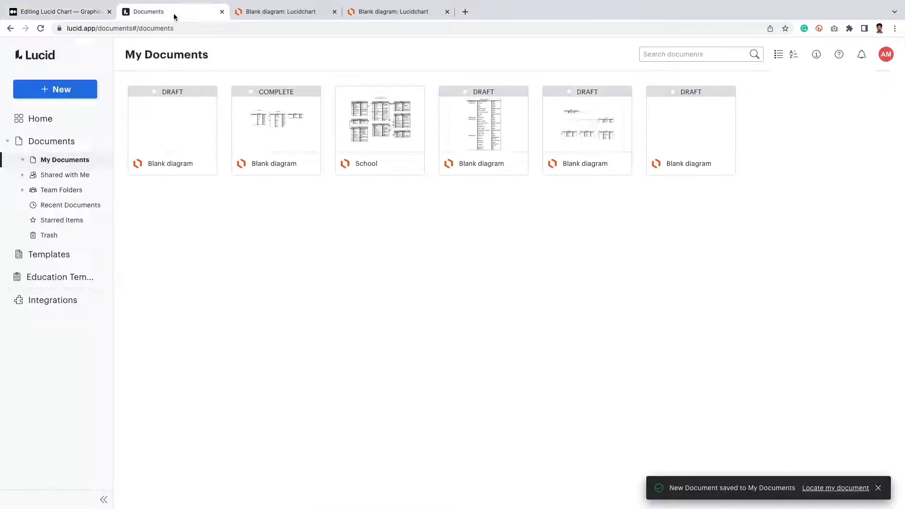
pyautogui.click(257, 12)
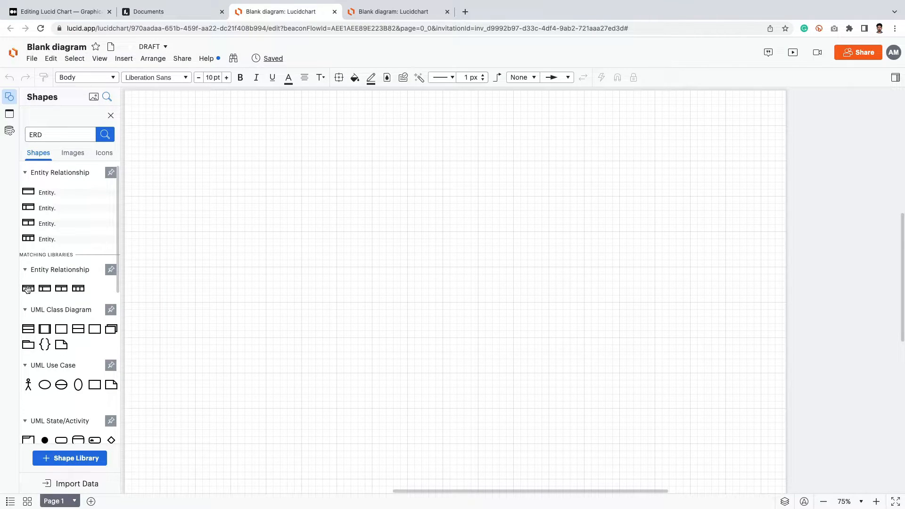
# Step: Try out the field-only Entity shape on the blank diagram and delete it again
pyautogui.moveTo(28, 289)
pyautogui.moveTo(27, 289); pyautogui.dragTo(308, 230)
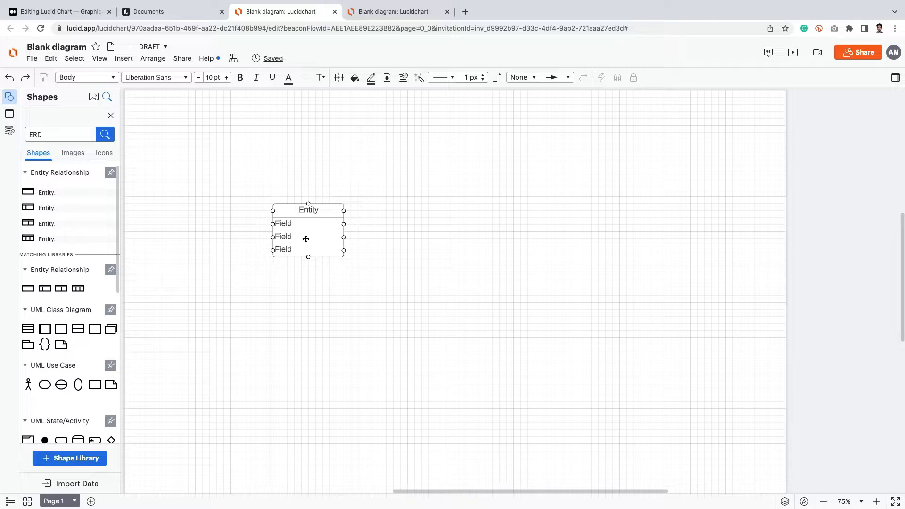
pyautogui.click(308, 238)
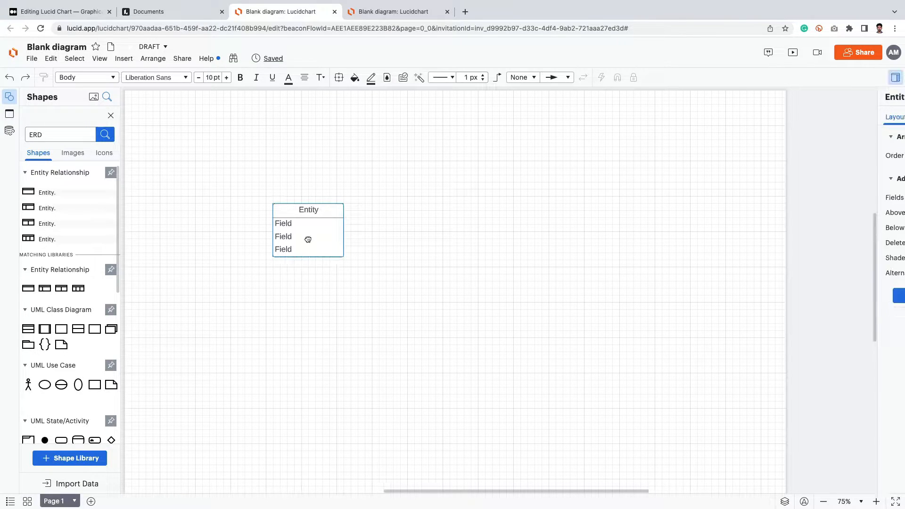
pyautogui.rightClick(288, 235)
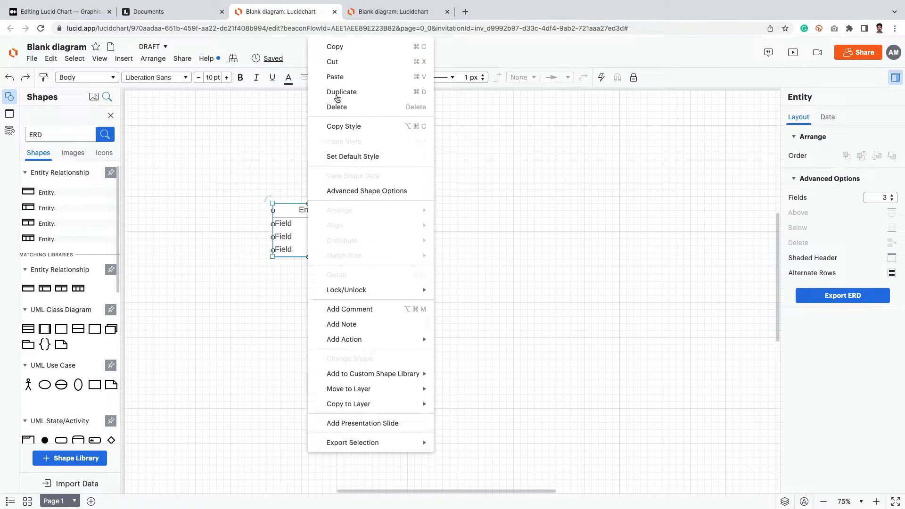
pyautogui.click(337, 108)
# Step: Place the Entity shape with Key, Field and Type columns on the blank diagram
pyautogui.moveTo(45, 290)
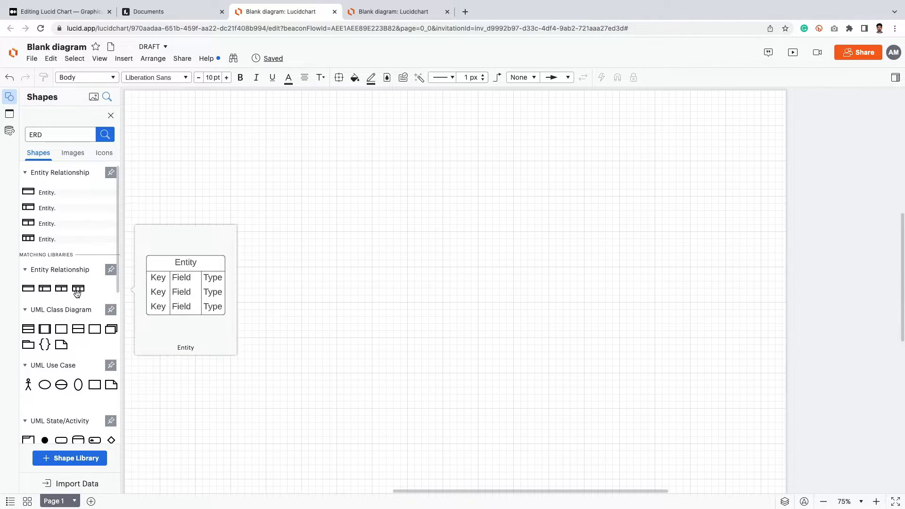
pyautogui.moveTo(77, 292); pyautogui.dragTo(203, 221)
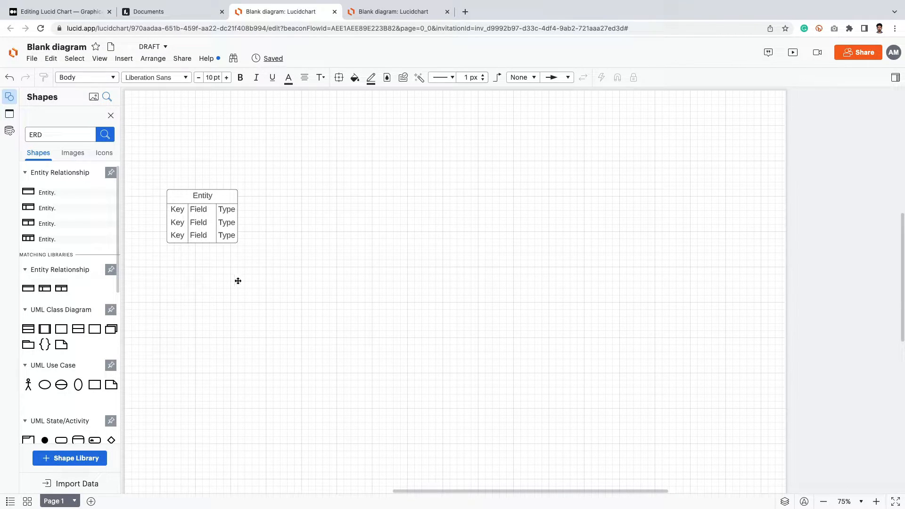
pyautogui.click(185, 216)
pyautogui.click(203, 189)
pyautogui.press('Escape')
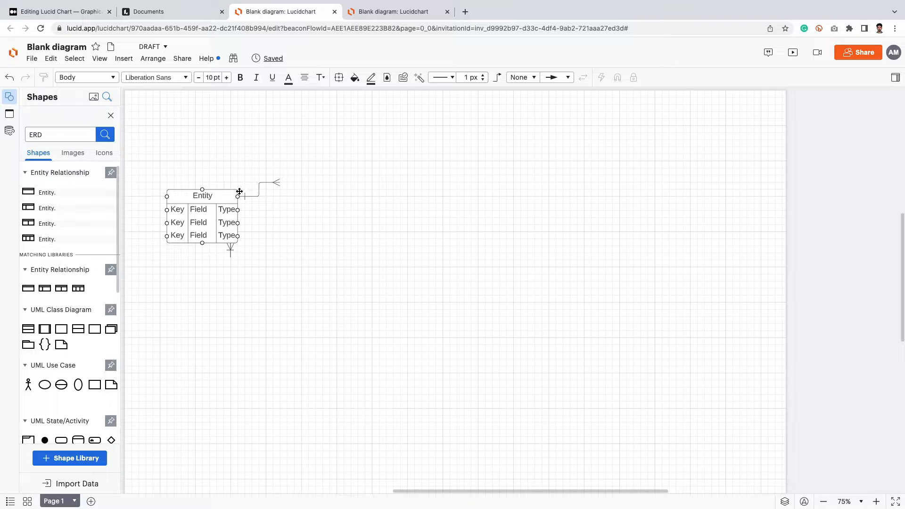
pyautogui.click(259, 192)
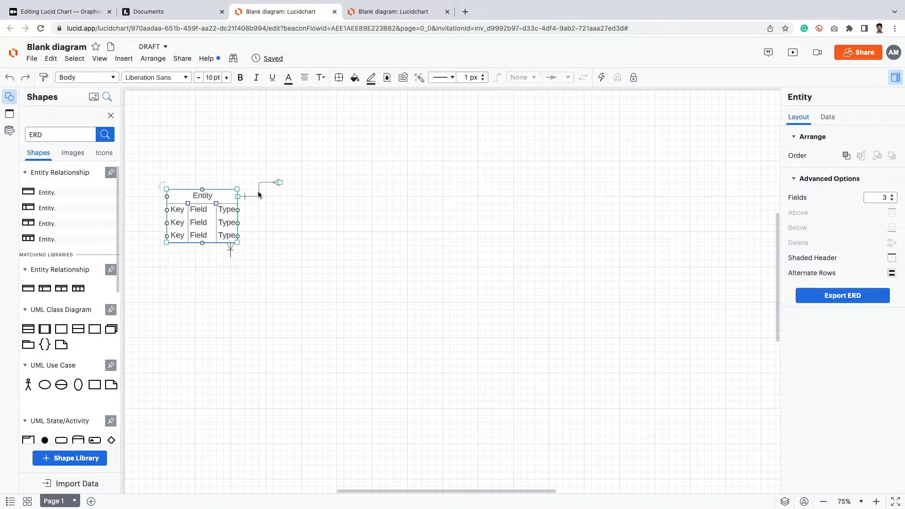
pyautogui.press('super+z')
# Step: Widen the entity table to about twice its width and enlarge its Key column
pyautogui.scroll(-3, 259, 192)
pyautogui.scroll(-2, 239, 218)
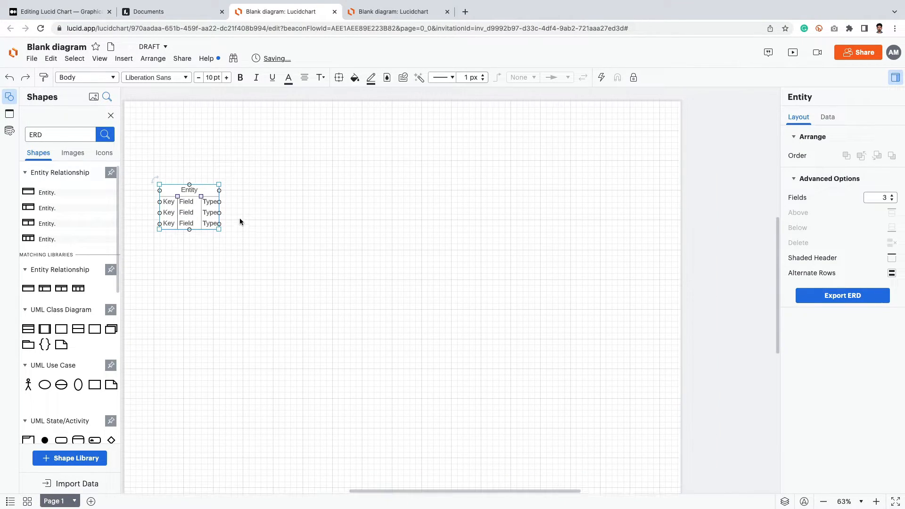
pyautogui.moveTo(220, 183); pyautogui.dragTo(278, 174)
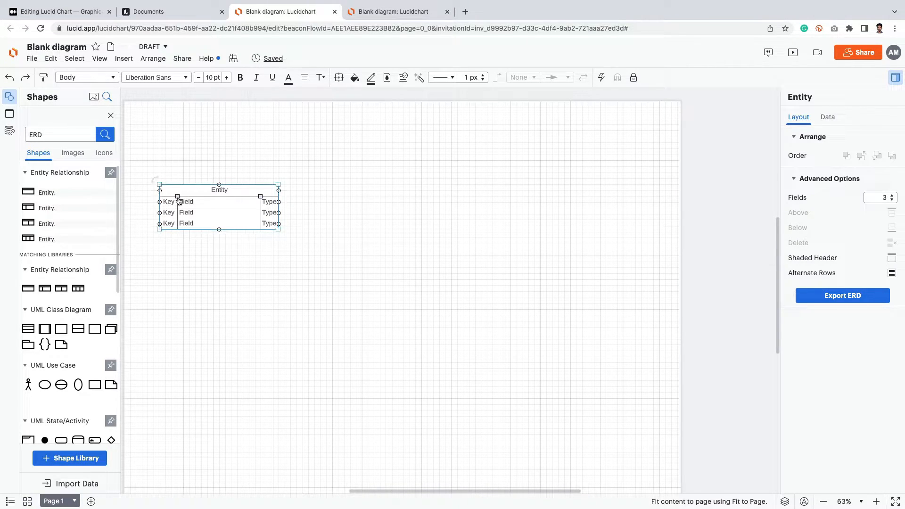
pyautogui.moveTo(178, 197); pyautogui.dragTo(205, 197)
# Step: Rename the entity table's header as "customer"
pyautogui.click(219, 189)
pyautogui.doubleClick(219, 189)
pyautogui.write('customer')
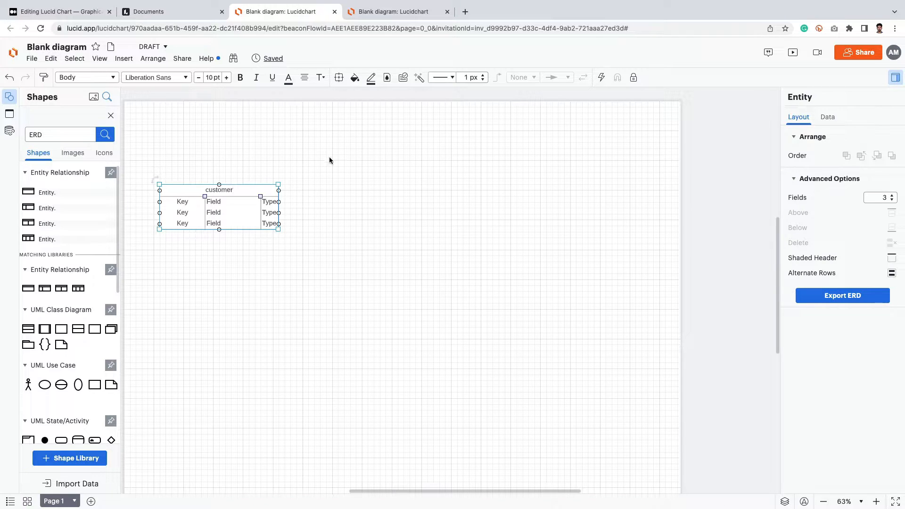
pyautogui.click(272, 137)
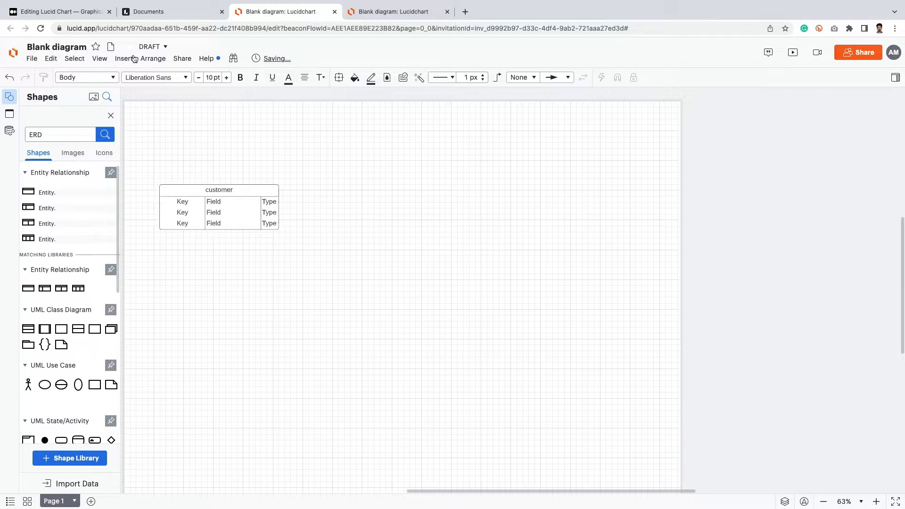
# Step: Look up the sample customer, order and product tables in the article to see which fields the customer table needs
pyautogui.click(80, 13)
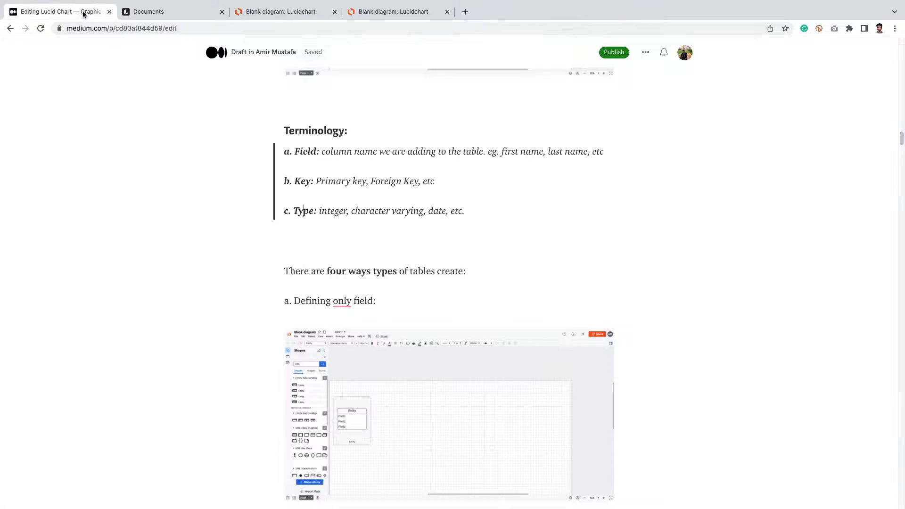
pyautogui.scroll(-3, 318, 234)
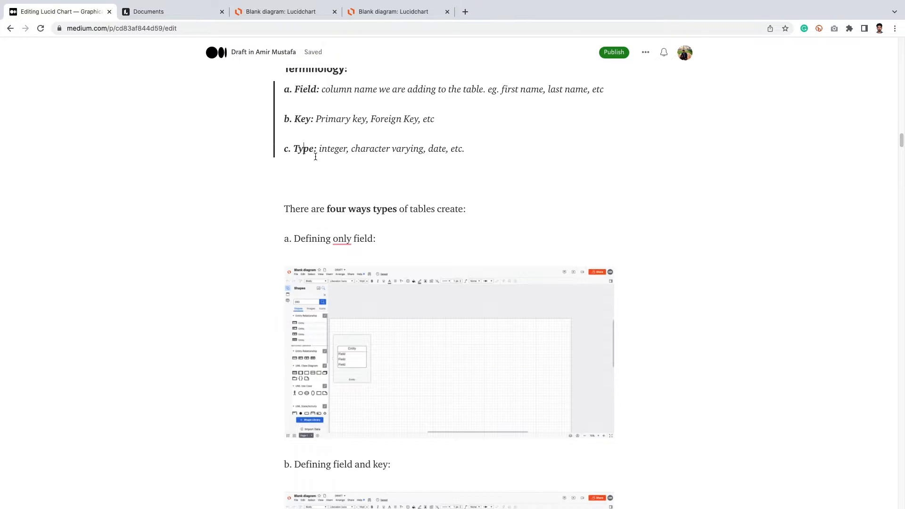
pyautogui.scroll(2, 324, 180)
pyautogui.scroll(-5, 385, 250)
pyautogui.scroll(10, 385, 250)
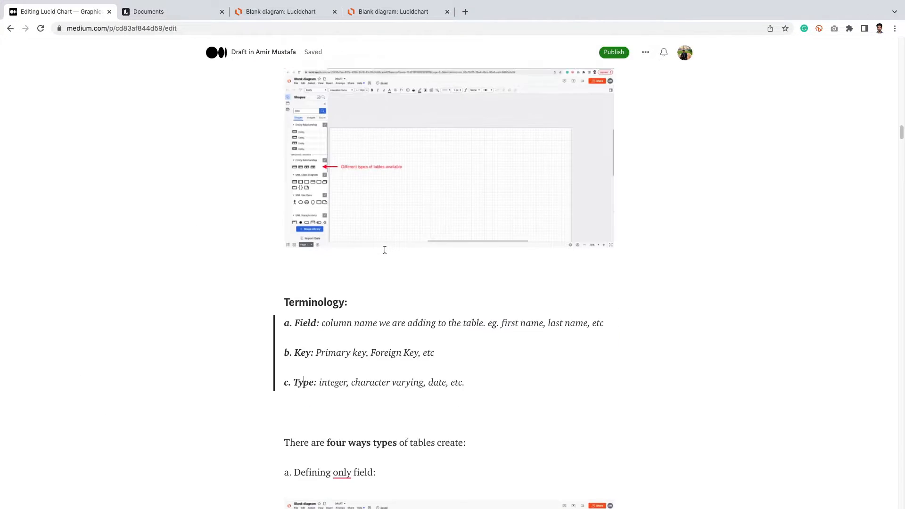
pyautogui.scroll(5, 385, 249)
pyautogui.scroll(-15, 385, 248)
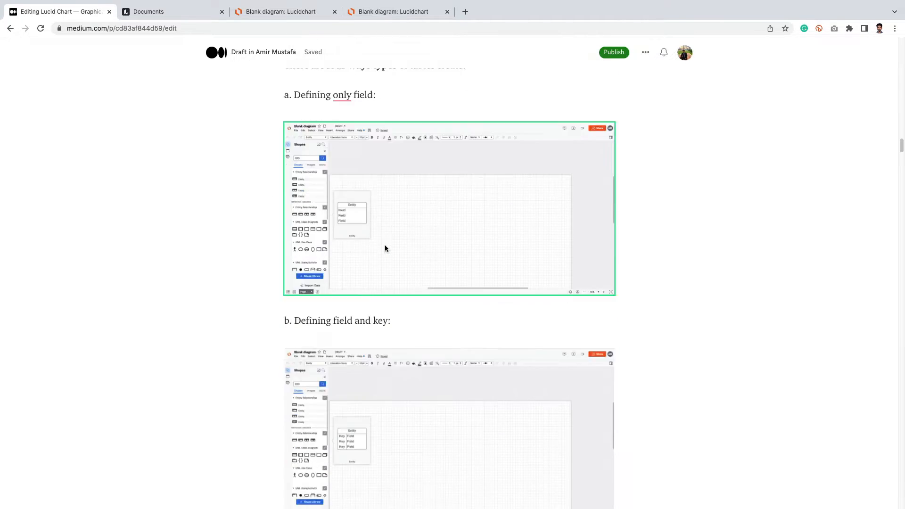
pyautogui.scroll(-9, 384, 245)
pyautogui.click(361, 154)
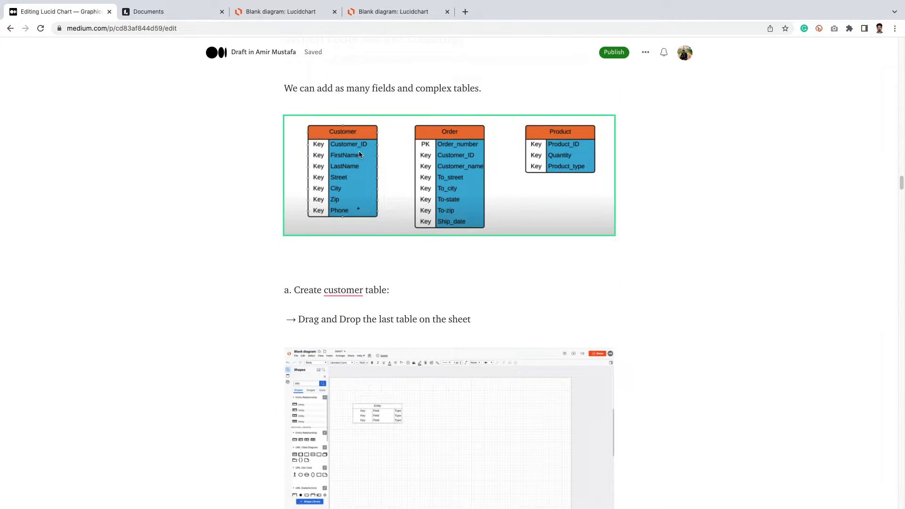
# Step: Back in the diagram, set the customer table's first key cell to "Primary Key" and widen the table to about 7.94 cm
pyautogui.click(173, 16)
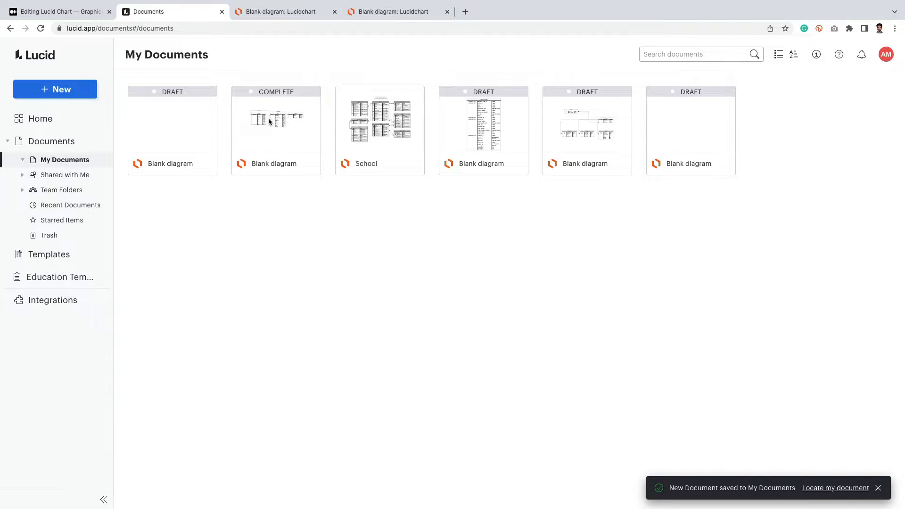
pyautogui.click(293, 10)
pyautogui.click(191, 201)
pyautogui.doubleClick(182, 201)
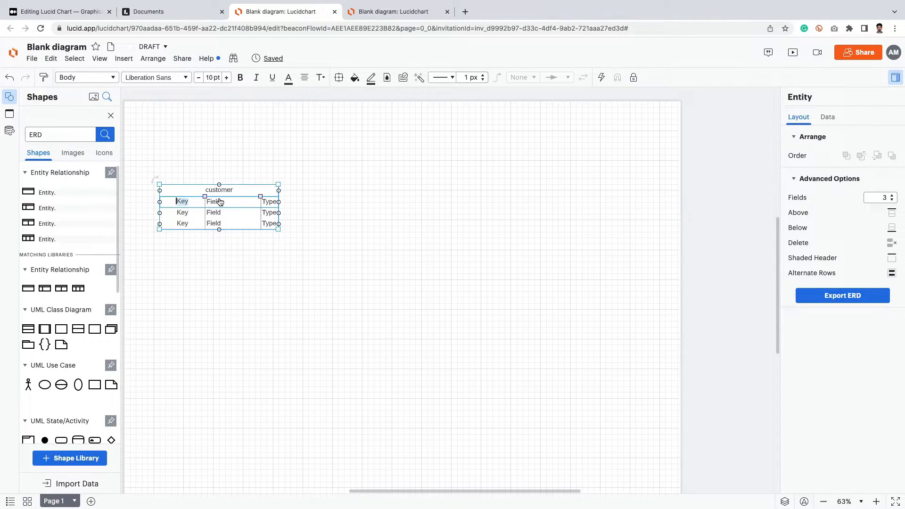
pyautogui.write('PRIMARY KEY')
pyautogui.moveTo(189, 208); pyautogui.dragTo(168, 201)
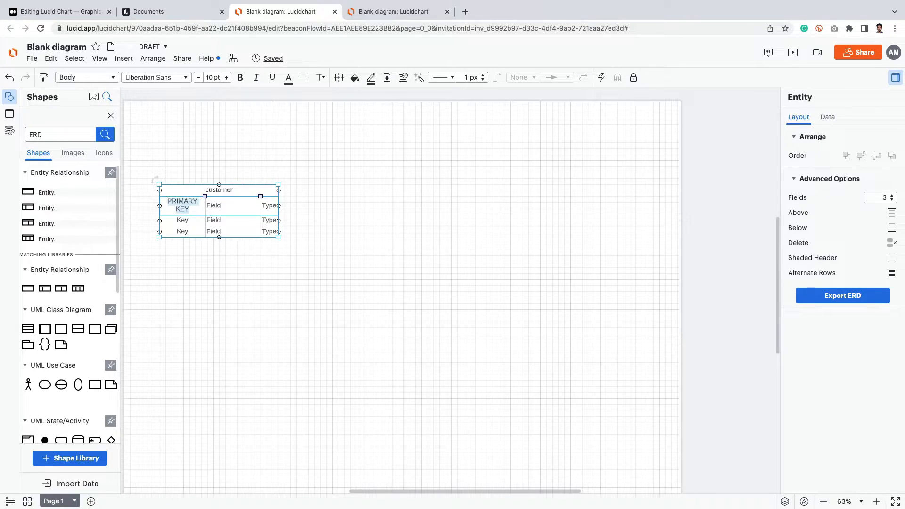
pyautogui.write('PK')
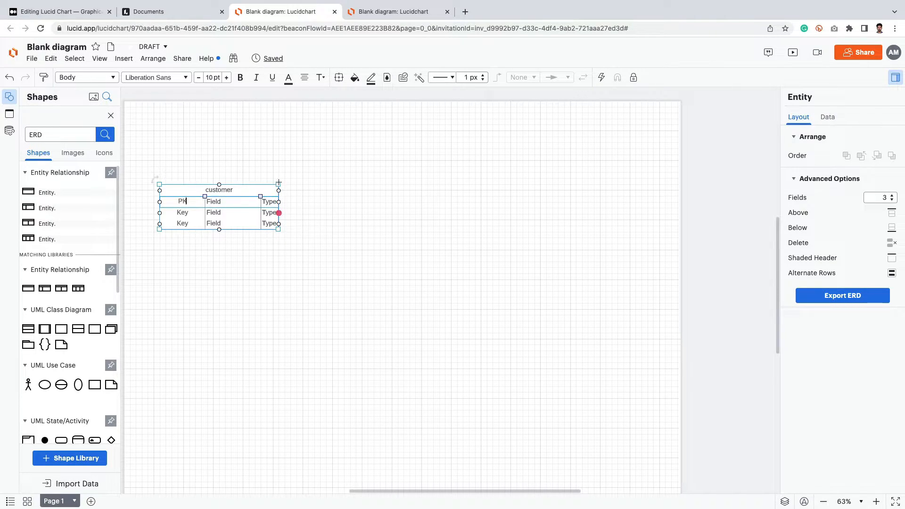
pyautogui.moveTo(278, 182); pyautogui.dragTo(308, 178)
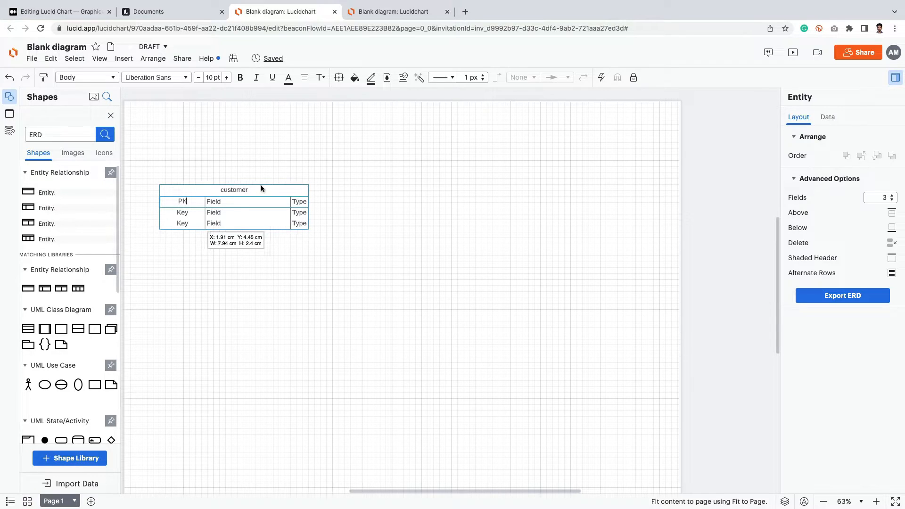
pyautogui.press('BackSpace')
pyautogui.write('r')
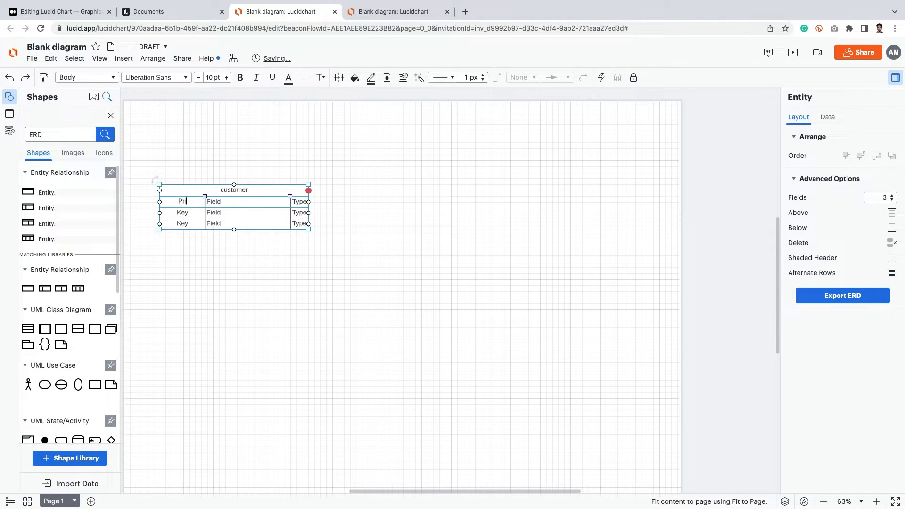
pyautogui.write('imary Key')
# Step: Name the field in the customer table's first row "customer_id"
pyautogui.click(216, 204)
pyautogui.click(216, 204)
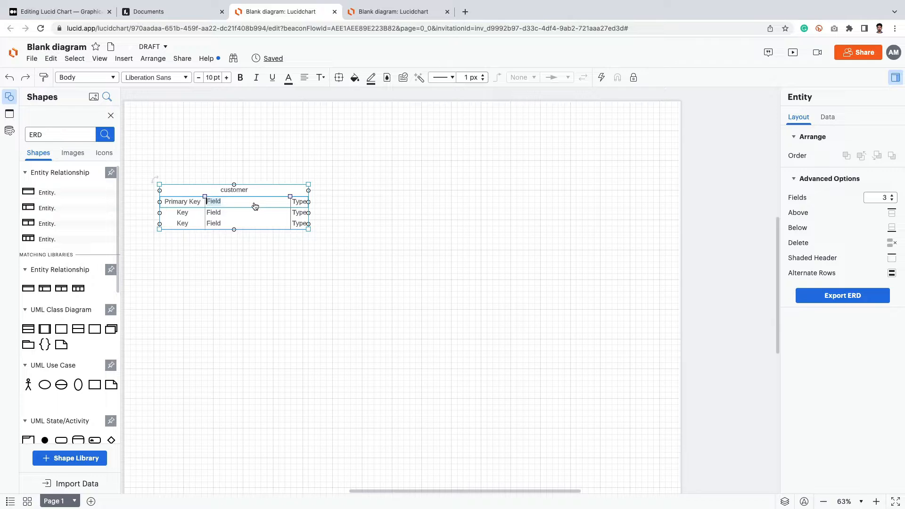
pyautogui.write('cust')
pyautogui.write('omer_id')
pyautogui.moveTo(290, 195)
pyautogui.mouseDown()
pyautogui.moveTo(267, 197)
pyautogui.moveTo(284, 191)
pyautogui.mouseUp()
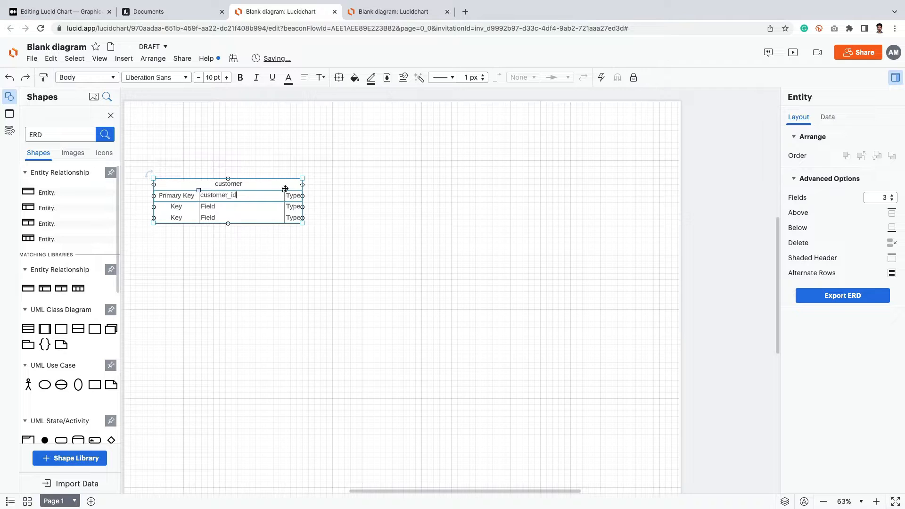
pyautogui.hotkey('ctrl', 'z')
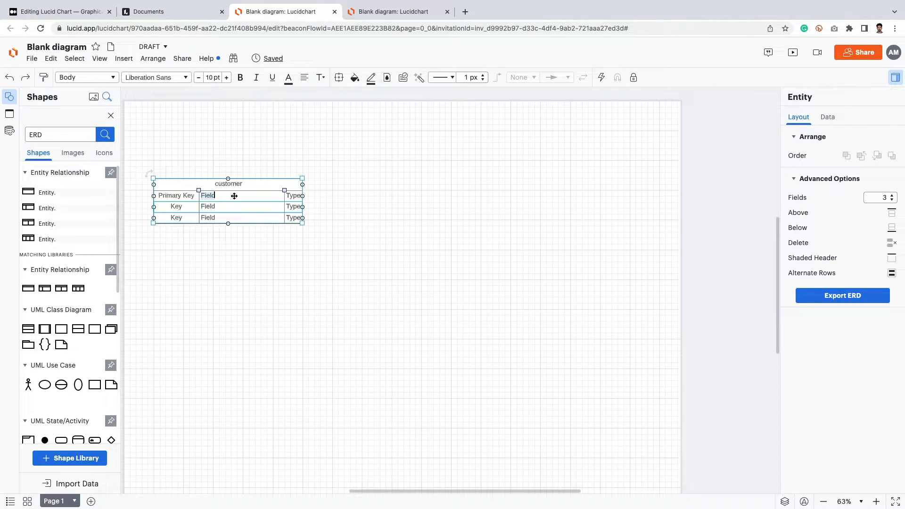
pyautogui.write('customer_id')
# Step: Set the type of customer_id to "interger" and widen the Type column to fit it
pyautogui.click(288, 196)
pyautogui.write('interger')
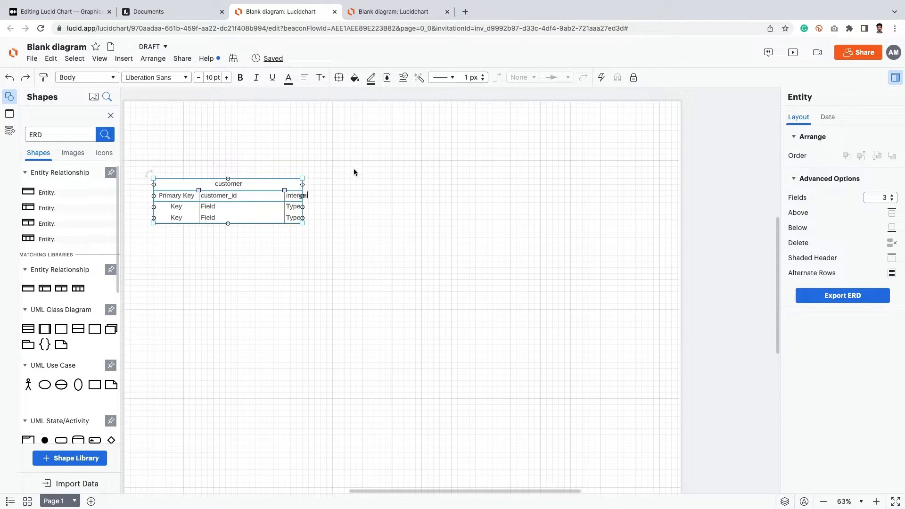
pyautogui.click(281, 195)
pyautogui.moveTo(266, 207); pyautogui.dragTo(254, 191)
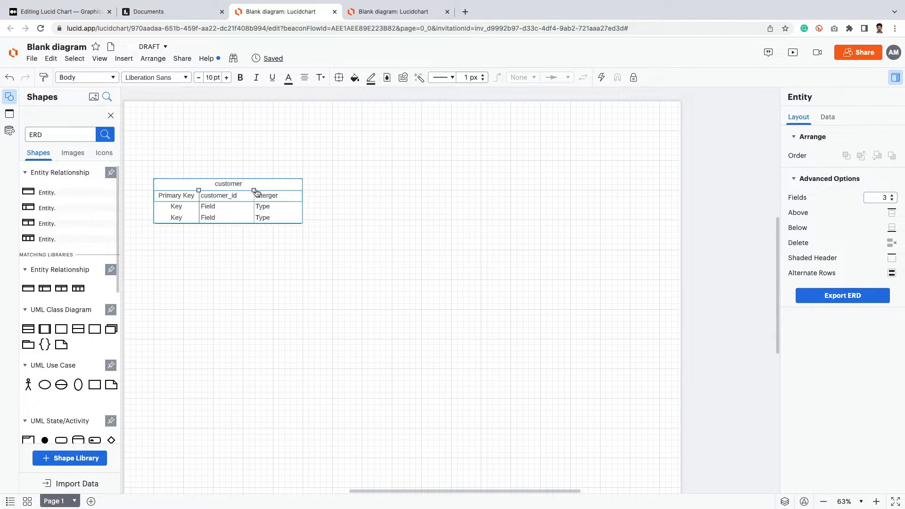
# Step: Fill the customer table's second row with an empty key, the field "first_name" and the type "character varying"
pyautogui.doubleClick(174, 206)
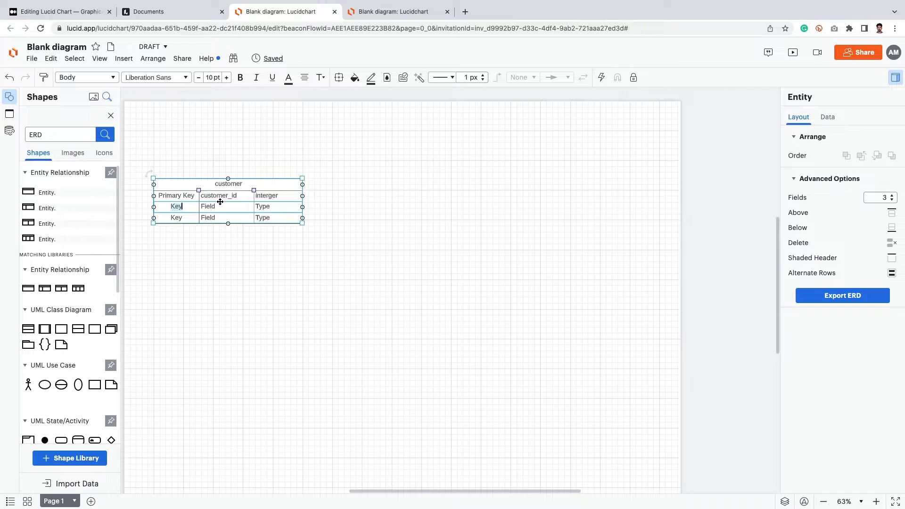
pyautogui.press('BackSpace')
pyautogui.doubleClick(208, 207)
pyautogui.write('first_name')
pyautogui.doubleClick(264, 208)
pyautogui.write('character varying')
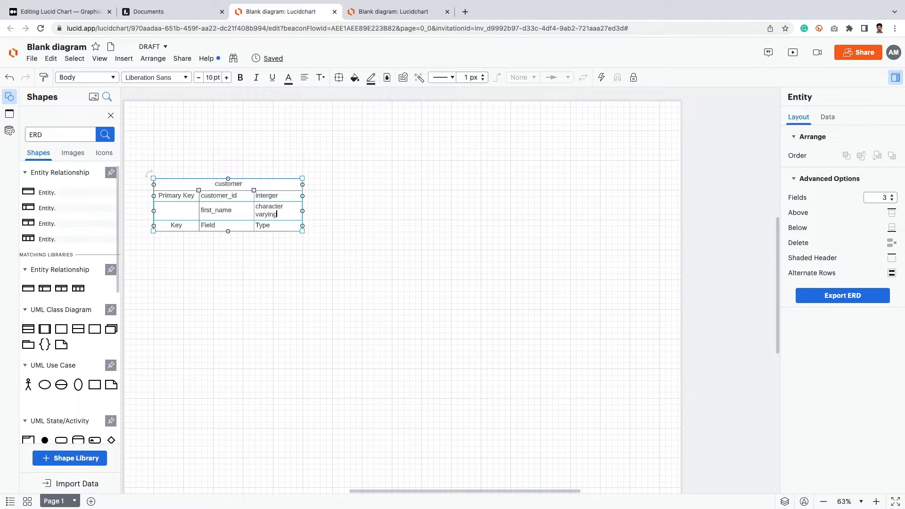
# Step: Name the field in the customer table's third row "last_name" and shift the table slightly to the right
pyautogui.doubleClick(208, 225)
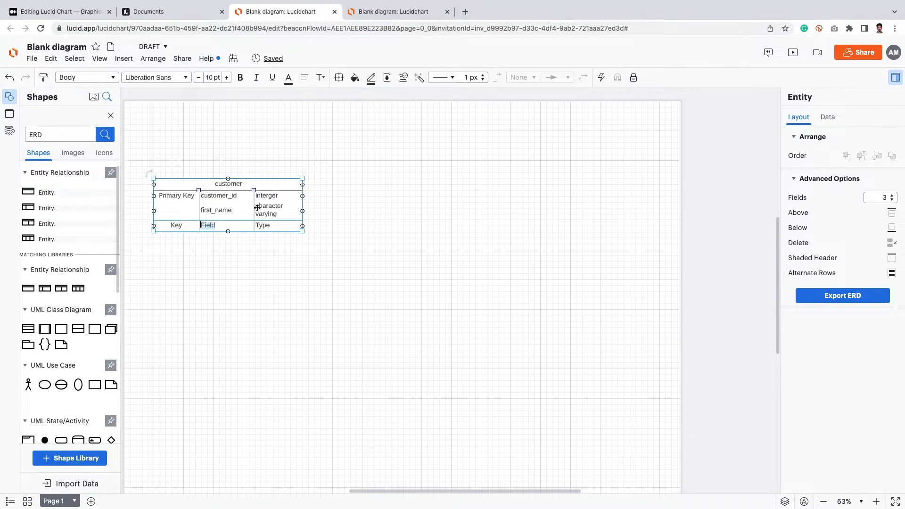
pyautogui.moveTo(263, 212); pyautogui.dragTo(277, 212)
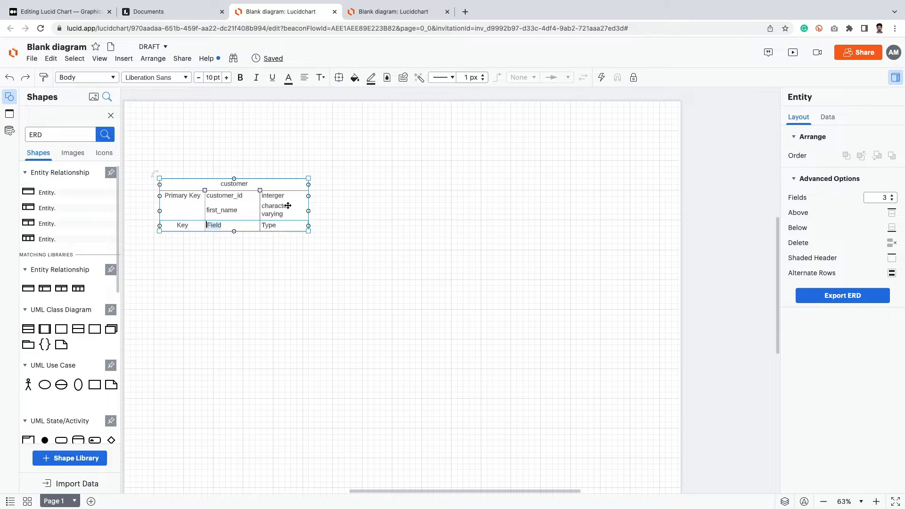
pyautogui.write('last_name')
# Step: Set the type of last_name in the customer table to "character varying"
pyautogui.doubleClick(273, 226)
pyautogui.click(272, 225)
pyautogui.doubleClick(269, 225)
pyautogui.click(271, 224)
pyautogui.write('d')
pyautogui.write('haracter varying')
pyautogui.click(237, 289)
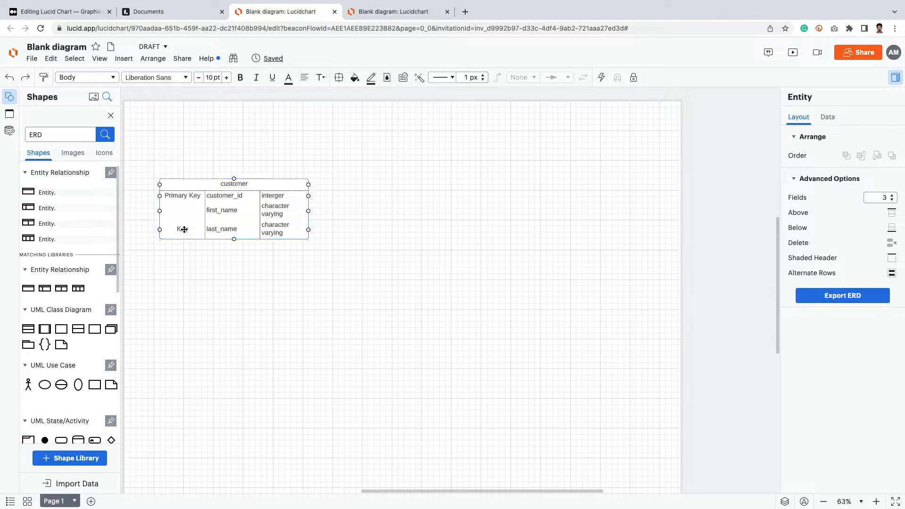
# Step: Clear the placeholder key text in the customer table's last_name row
pyautogui.click(190, 228)
pyautogui.doubleClick(190, 228)
pyautogui.press('BackSpace')
pyautogui.click(213, 255)
# Step: Check the customer fields in the article, then insert three rows below last_name in the diagram's customer table
pyautogui.click(67, 17)
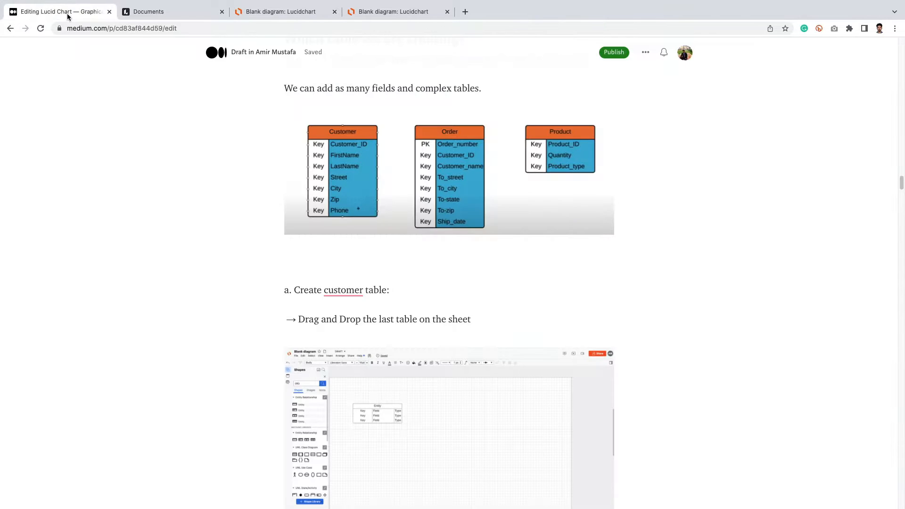
pyautogui.click(266, 11)
pyautogui.click(220, 231)
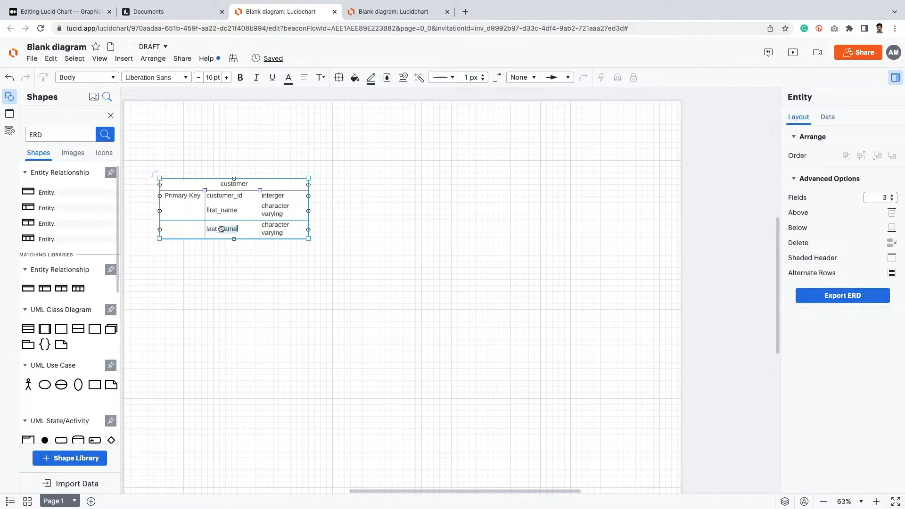
pyautogui.rightClick(221, 229)
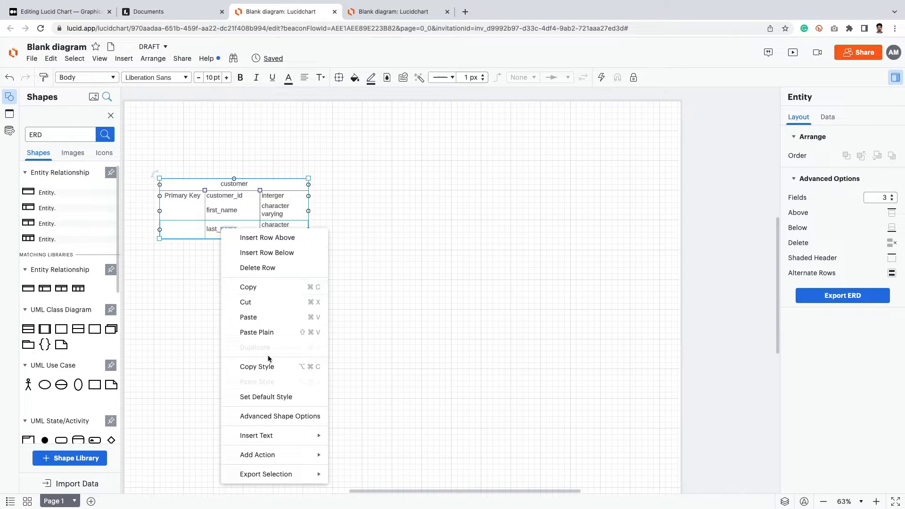
pyautogui.click(275, 253)
pyautogui.rightClick(220, 246)
pyautogui.click(279, 68)
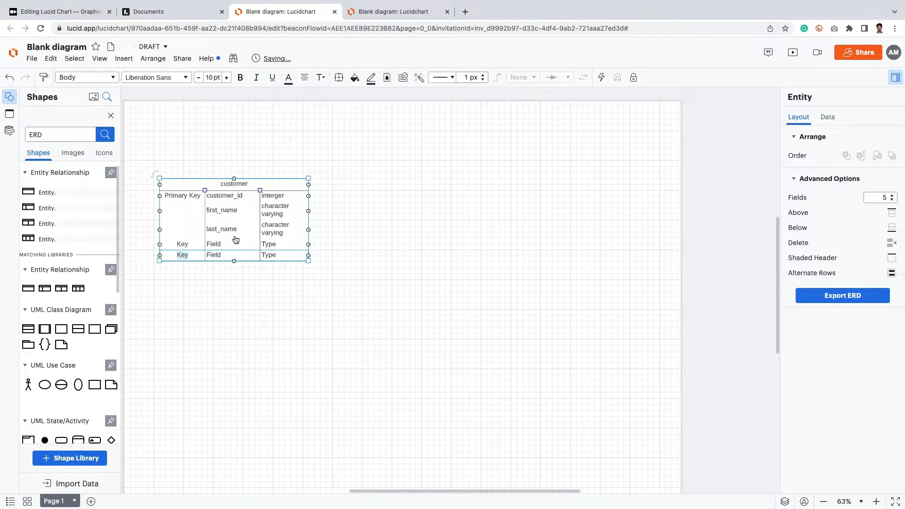
pyautogui.rightClick(222, 248)
pyautogui.click(285, 62)
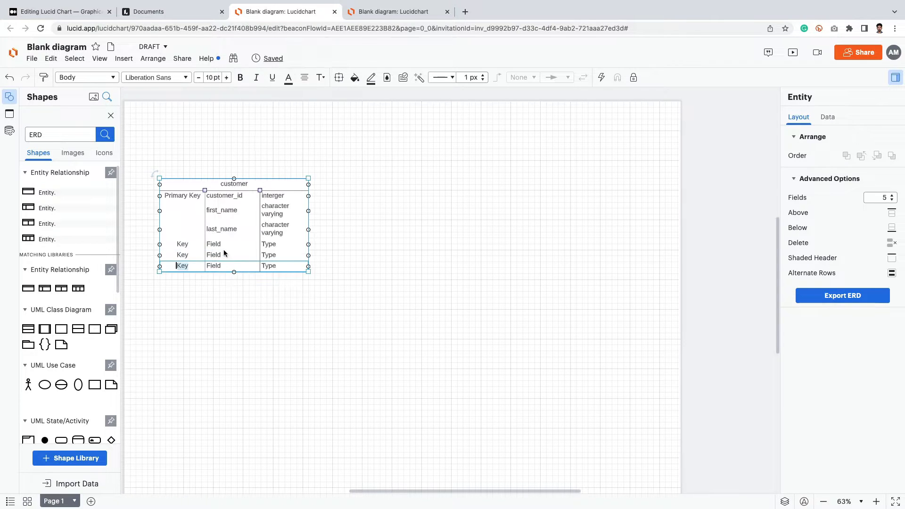
pyautogui.press('super+Tab')
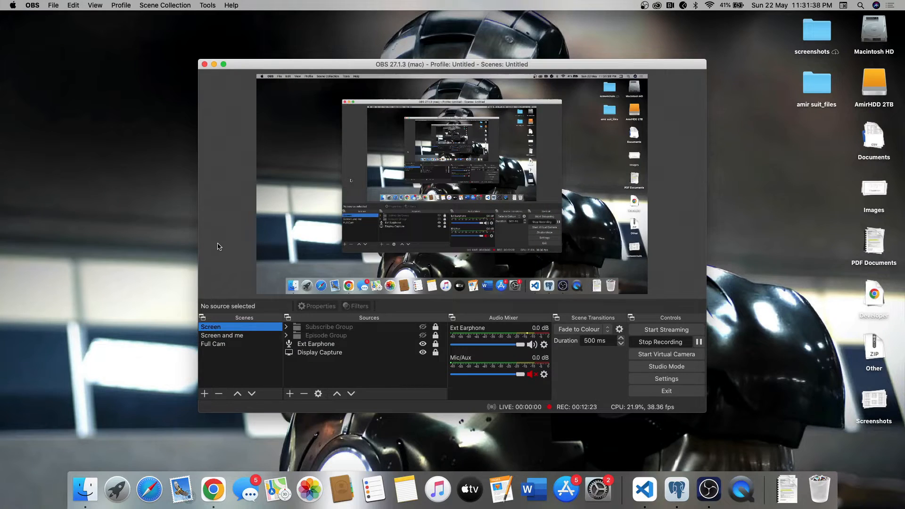
pyautogui.press('super+Tab')
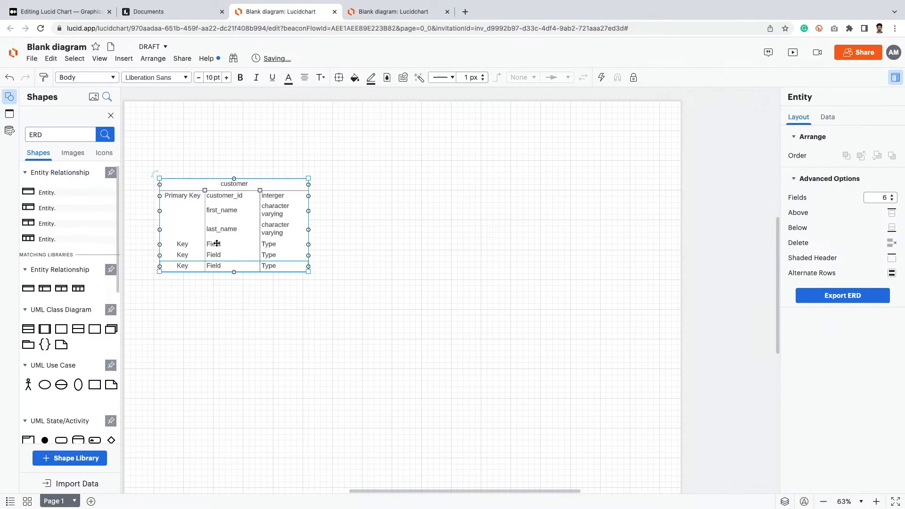
# Step: Fill the customer table's fourth row with the field "street" and the type "character varying" copied from the last_name row
pyautogui.click(221, 244)
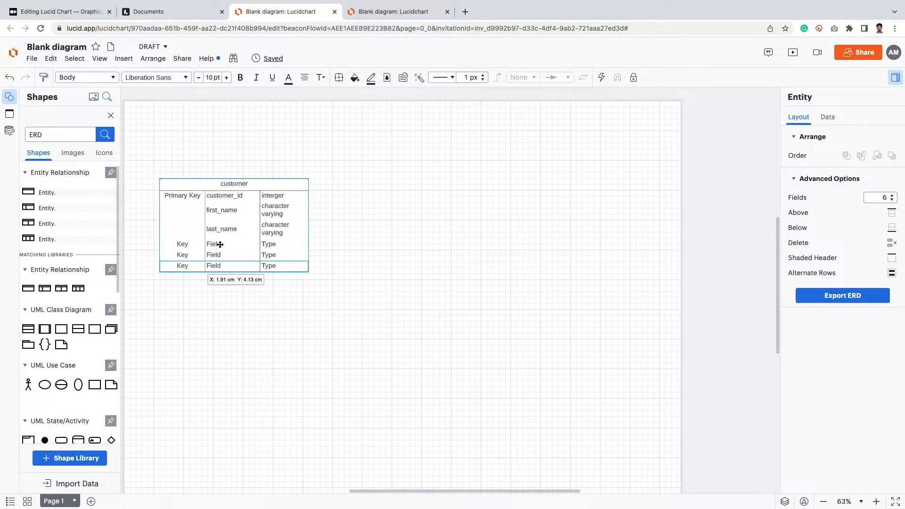
pyautogui.click(220, 244)
pyautogui.doubleClick(216, 244)
pyautogui.write('s')
pyautogui.click(272, 245)
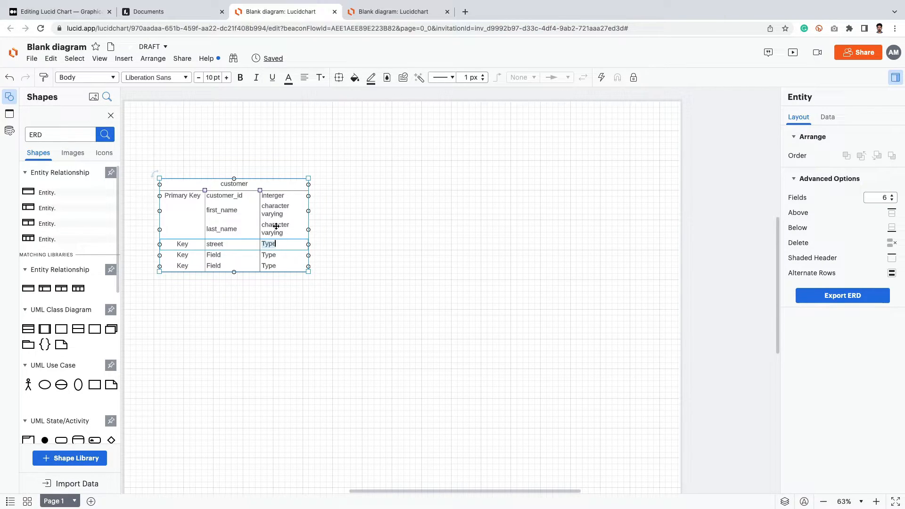
pyautogui.click(276, 227)
pyautogui.hotkey('ctrl', 'c')
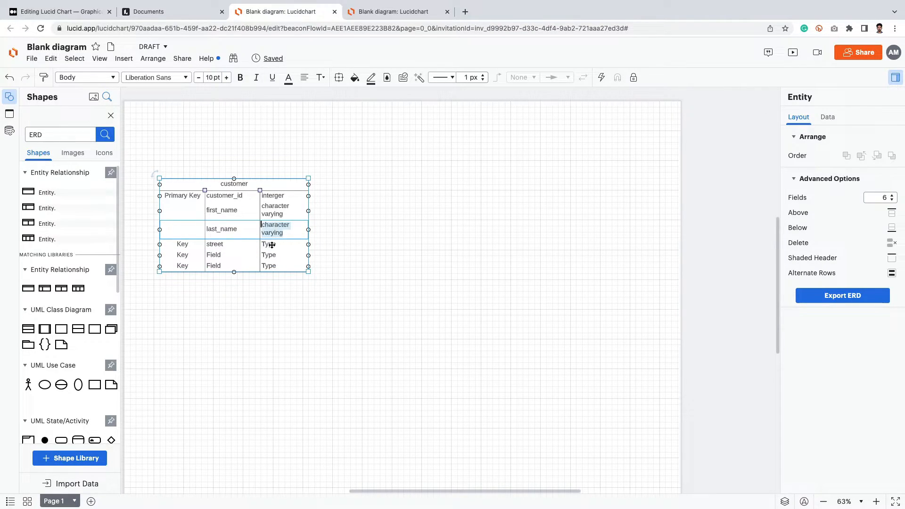
pyautogui.click(271, 245)
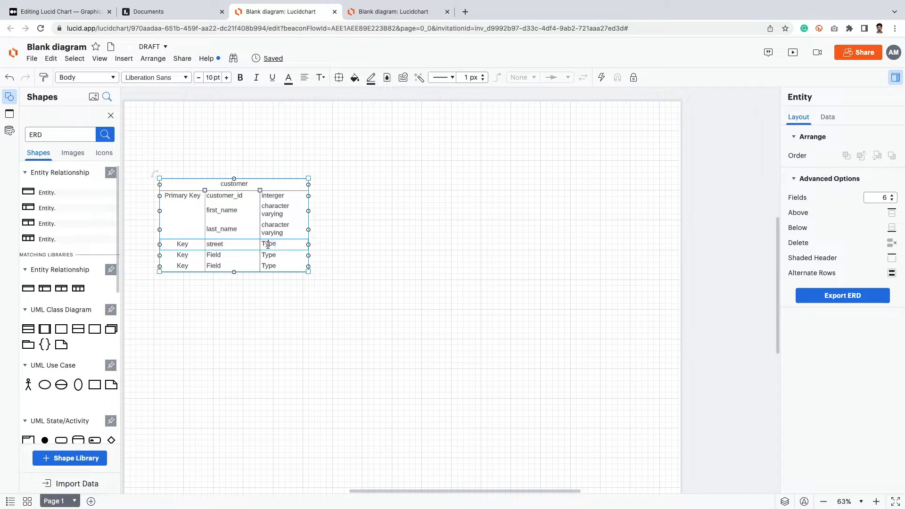
pyautogui.hotkey('ctrl', 'v')
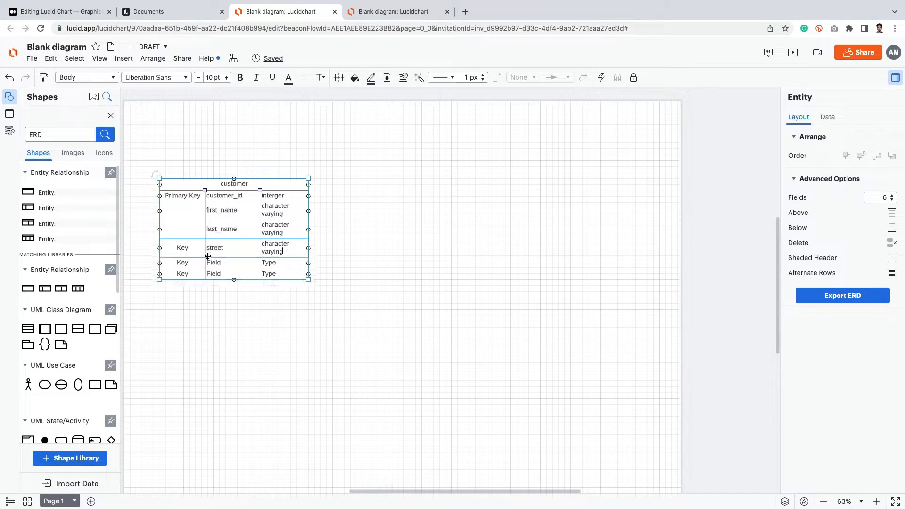
# Step: Check the article's customer fields, then fill the table's fifth row with the field "zip" and the type "character varying"
pyautogui.click(214, 264)
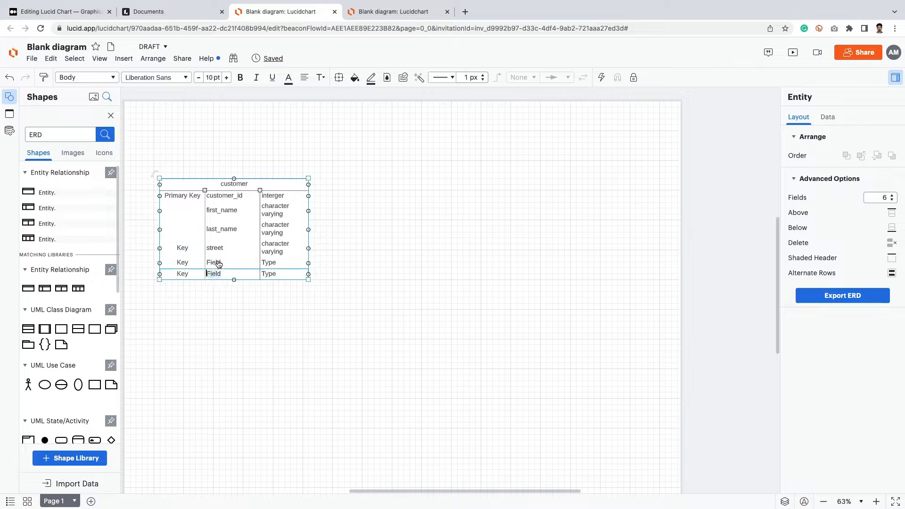
pyautogui.click(216, 260)
pyautogui.click(51, 12)
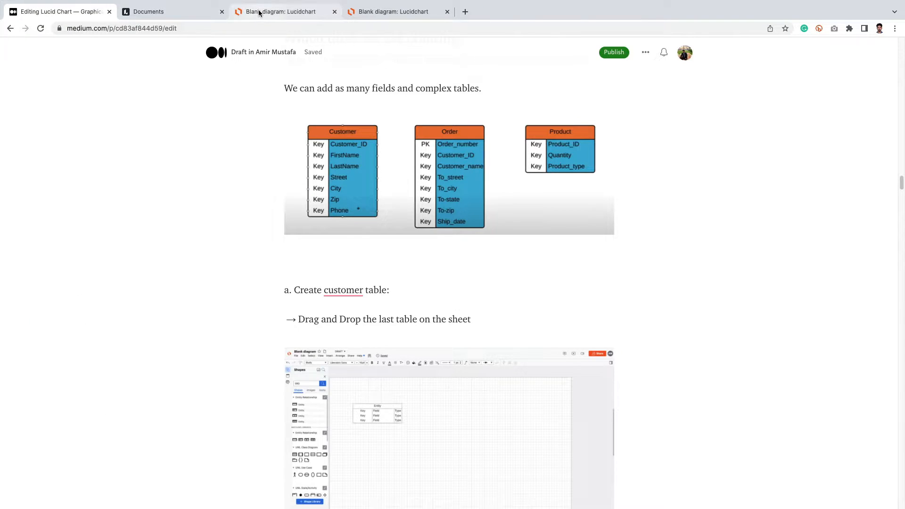
pyautogui.click(259, 13)
pyautogui.write('zip')
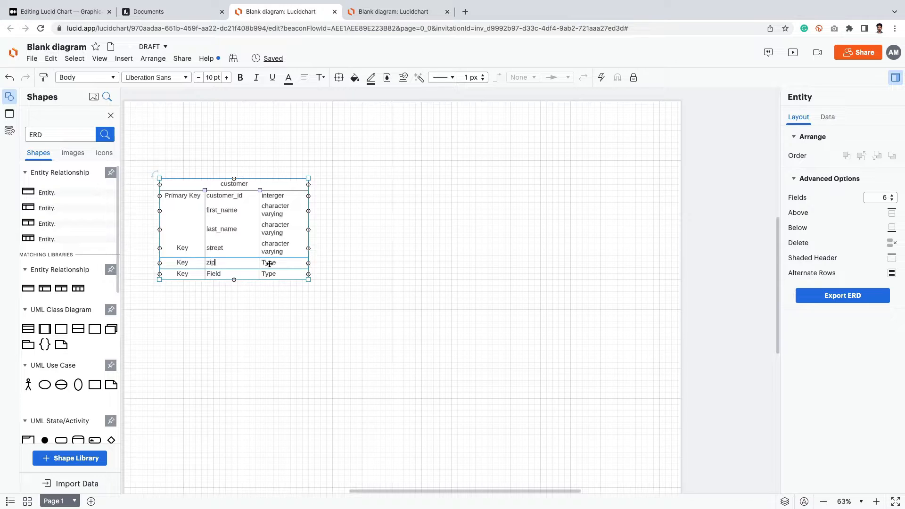
pyautogui.press('Tab')
pyautogui.click(270, 262)
pyautogui.hotkey('ctrl', 'v')
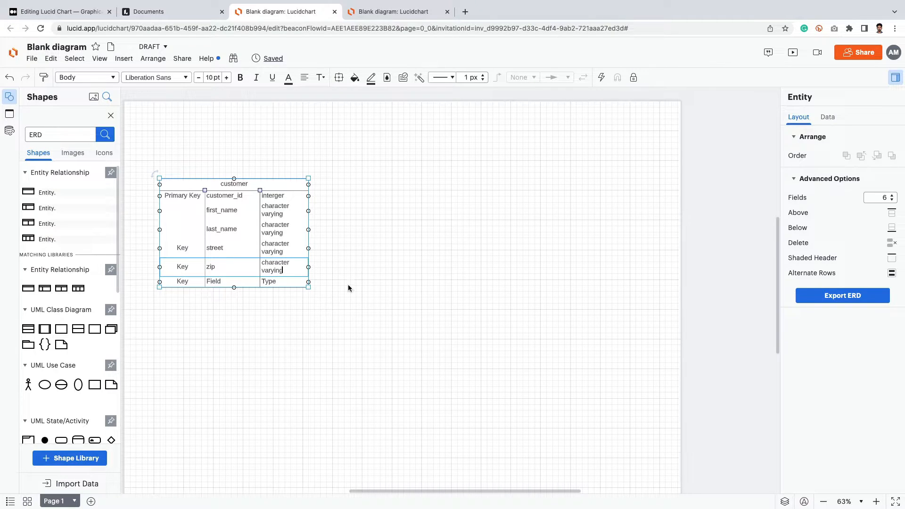
pyautogui.press('Escape')
# Step: Check the article again and fill the customer table's last row with the field "phone" and the type "character varying"
pyautogui.doubleClick(210, 282)
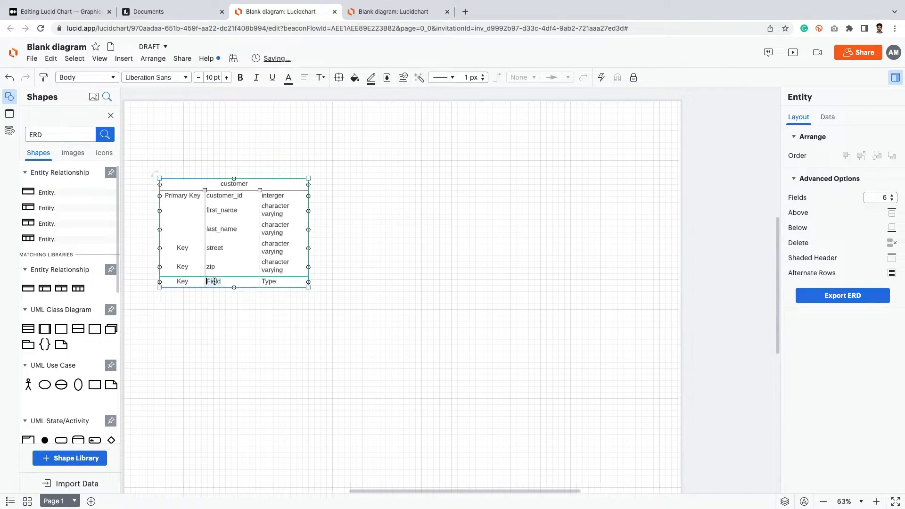
pyautogui.click(178, 10)
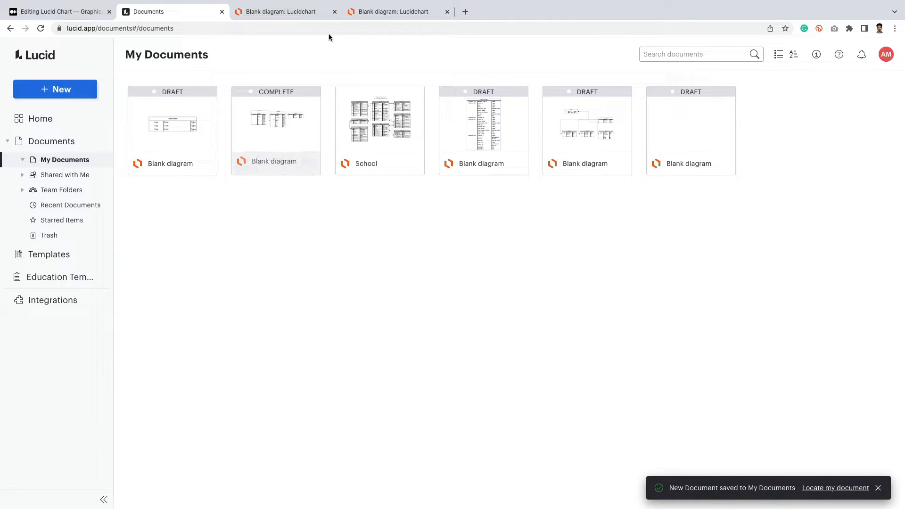
pyautogui.click(79, 12)
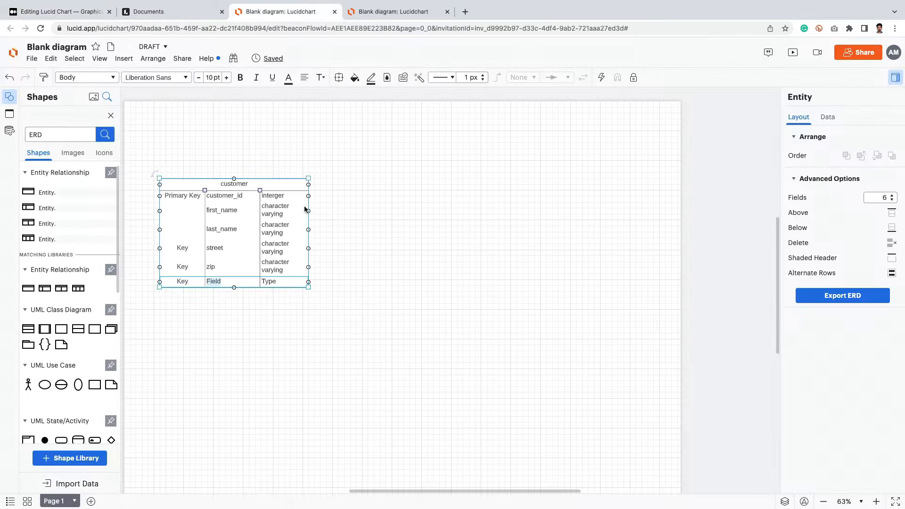
pyautogui.write('phone')
pyautogui.doubleClick(268, 281)
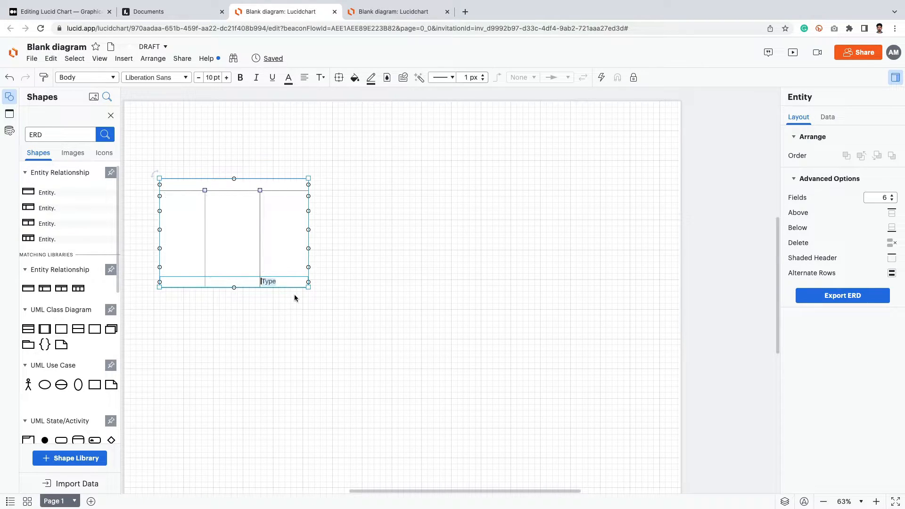
pyautogui.write('chara')
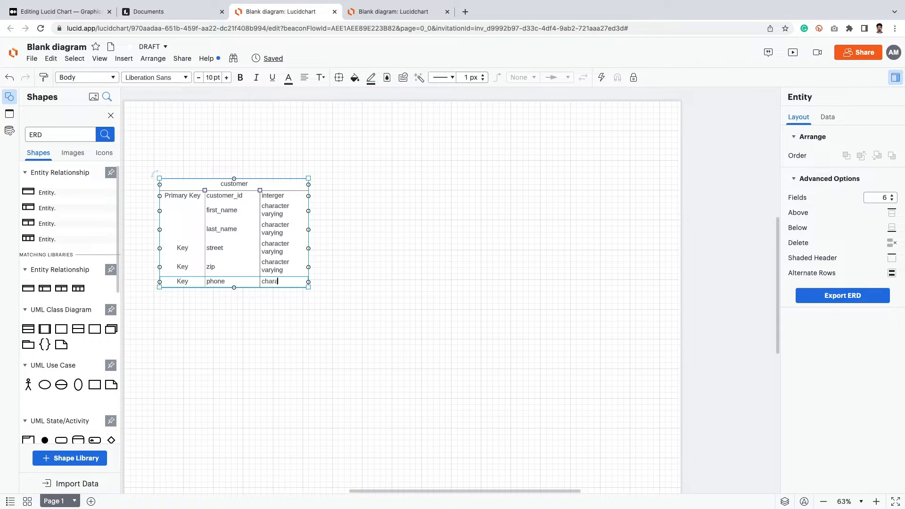
pyautogui.write('cter varying')
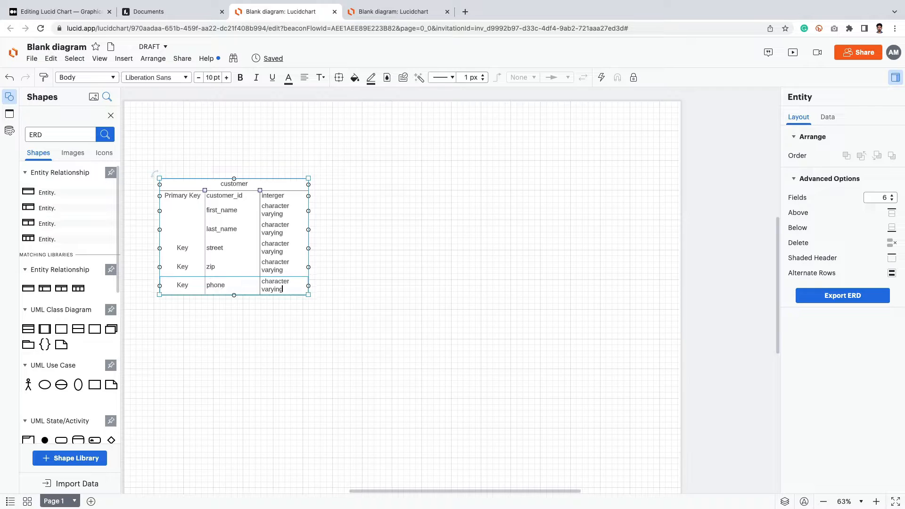
pyautogui.click(367, 305)
# Step: Duplicate the customer table and place the copy to its right, aligned at the same height
pyautogui.click(252, 186)
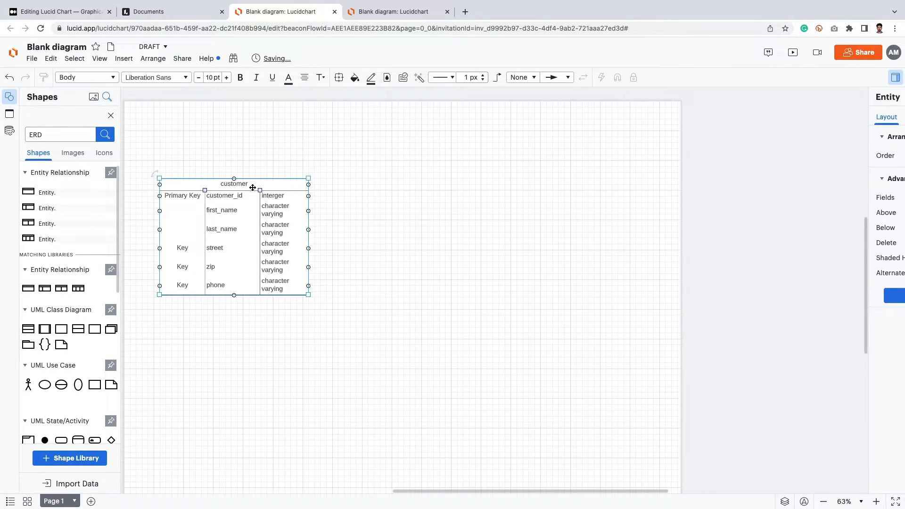
pyautogui.press('super+c')
pyautogui.press('super+v')
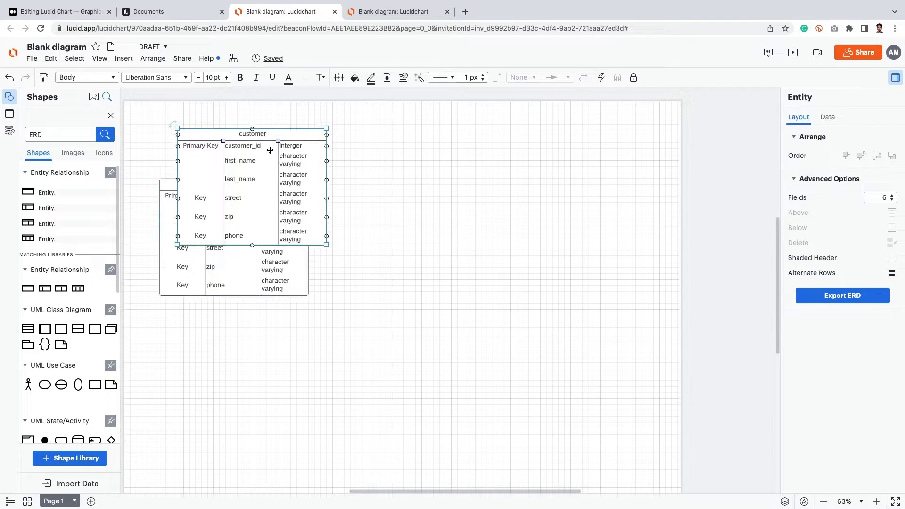
pyautogui.moveTo(347, 148); pyautogui.dragTo(102, 220)
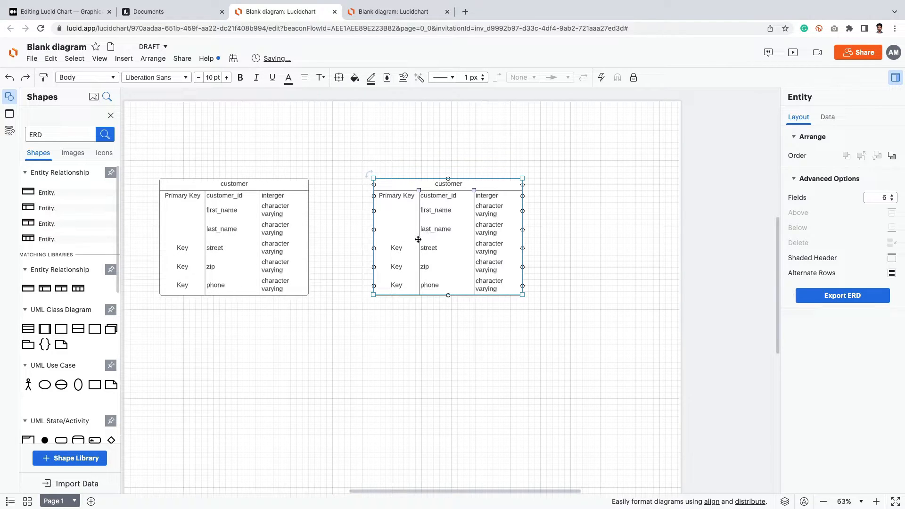
# Step: Rename the copied customer table as "order"
pyautogui.moveTo(456, 185); pyautogui.dragTo(457, 184)
pyautogui.doubleClick(457, 184)
pyautogui.write('order')
pyautogui.click(479, 131)
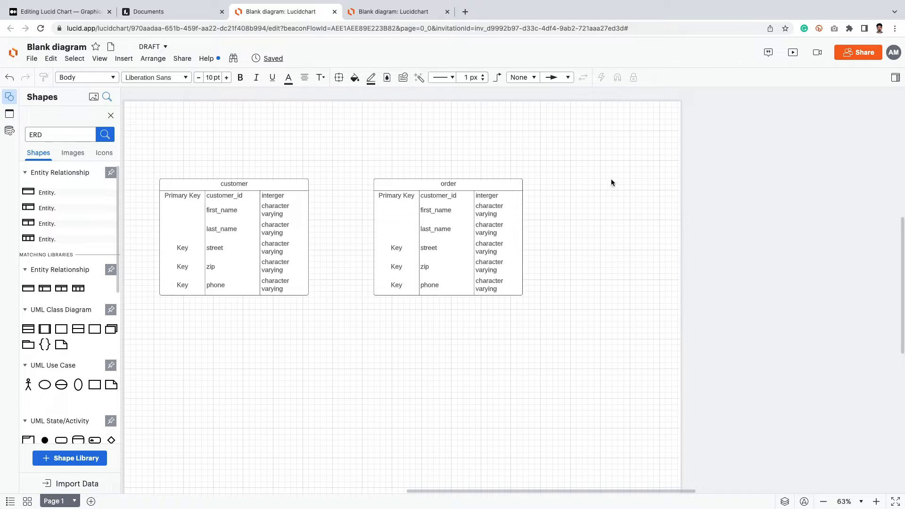
# Step: Check the order fields in the article, then copy "customer_id" from the order table's first row into its second row's field
pyautogui.click(186, 13)
pyautogui.click(78, 13)
pyautogui.click(513, 130)
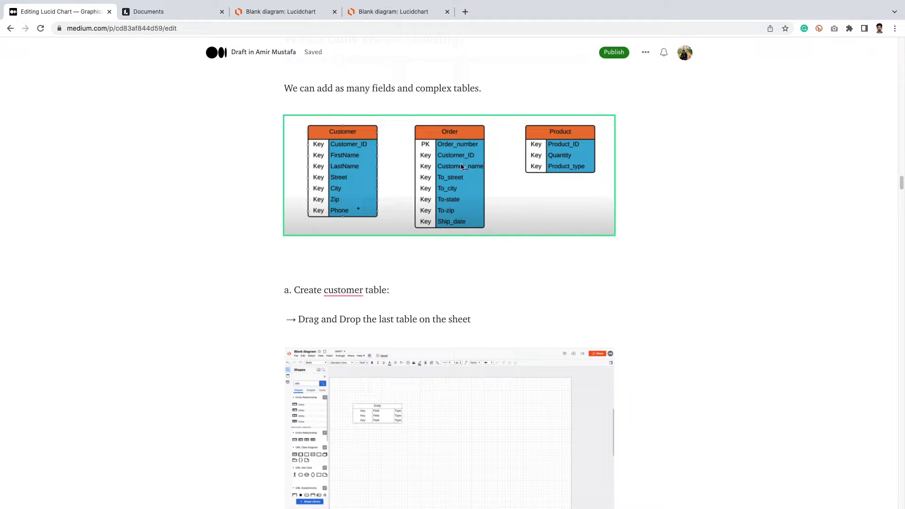
pyautogui.click(292, 11)
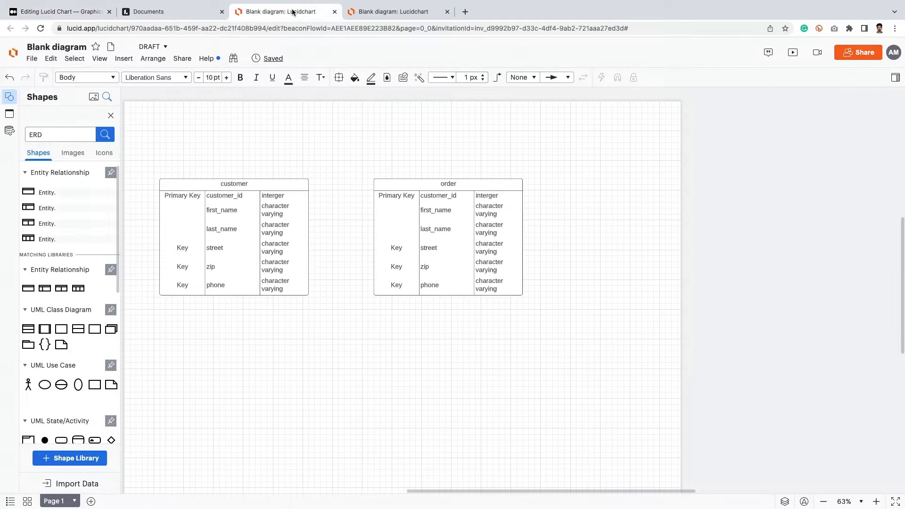
pyautogui.doubleClick(436, 195)
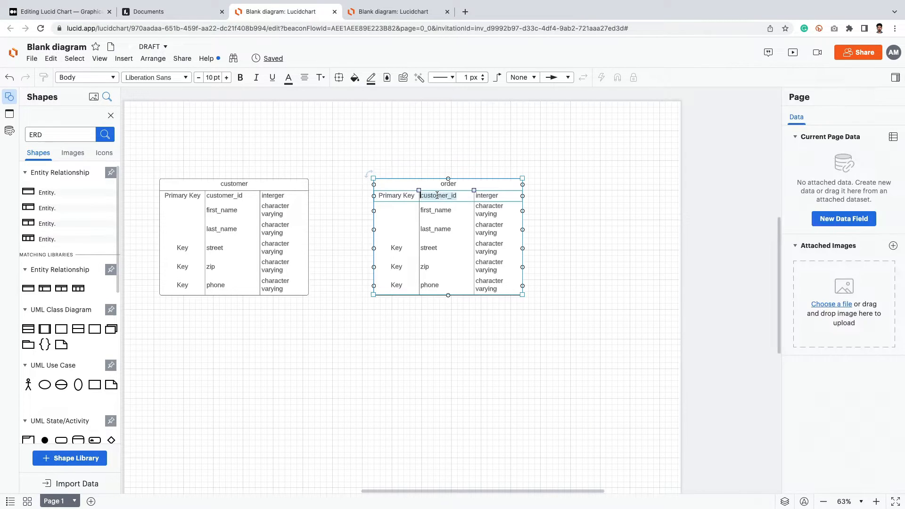
pyautogui.click(434, 210)
pyautogui.doubleClick(433, 210)
pyautogui.press('super+v')
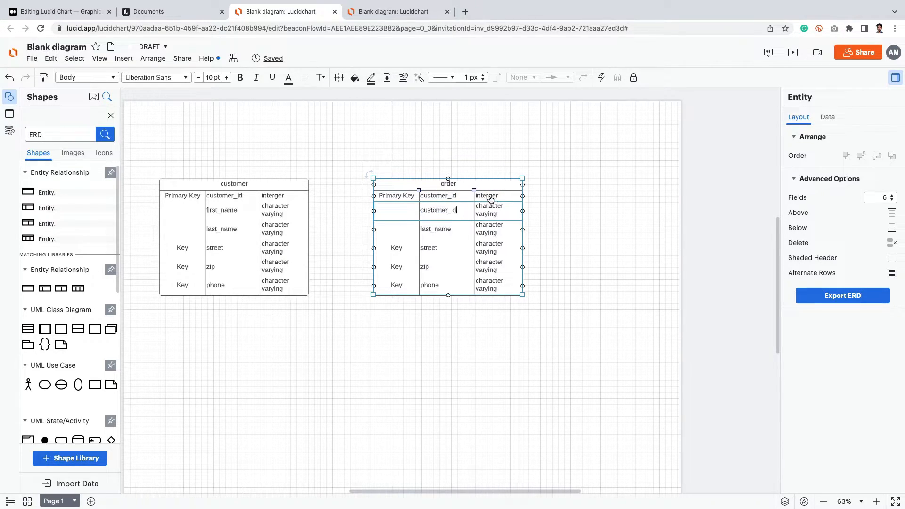
# Step: Copy the type "interger" from the order table's first row into the type cell of its second row
pyautogui.click(490, 195)
pyautogui.doubleClick(490, 194)
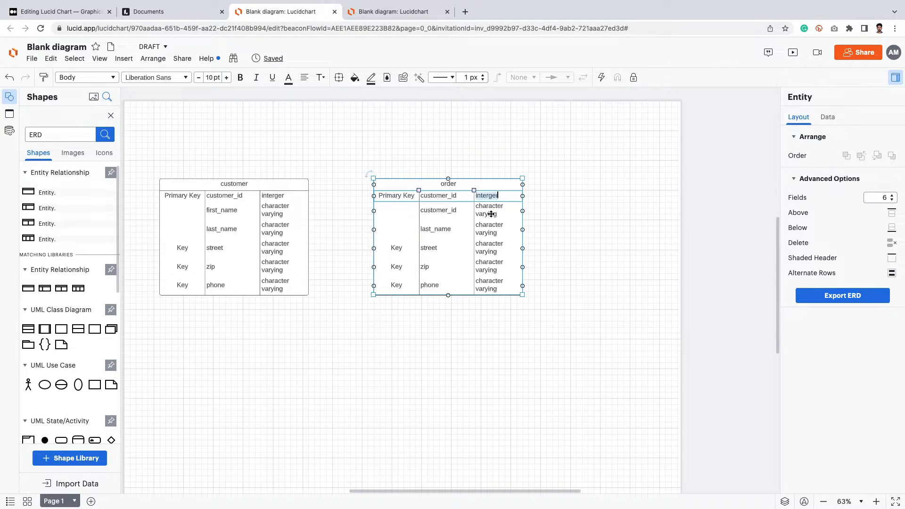
pyautogui.click(491, 213)
pyautogui.doubleClick(491, 213)
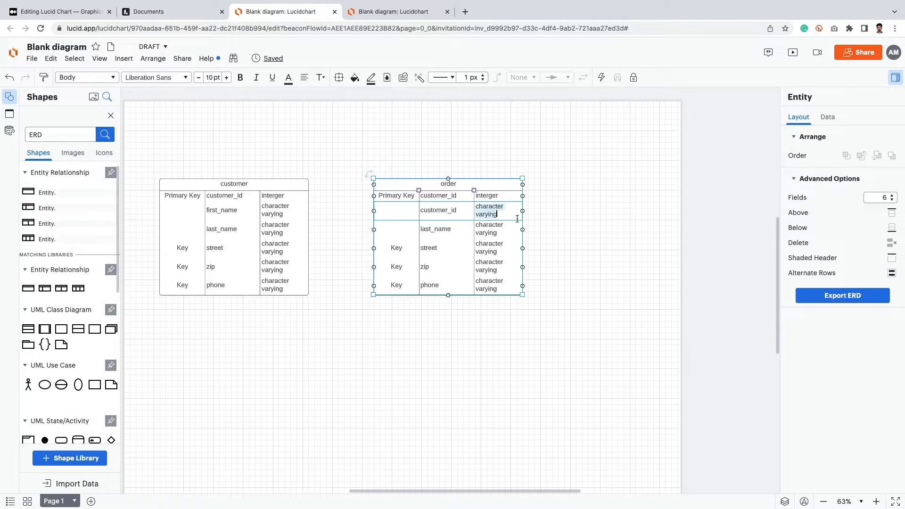
pyautogui.hotkey('ctrl', 'v')
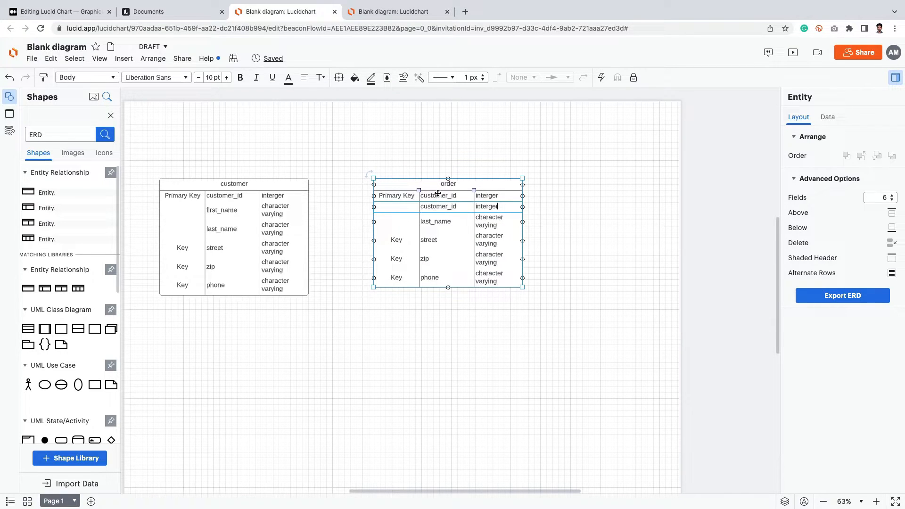
# Step: Rename the field in the order table's first row as "order_number"
pyautogui.click(437, 194)
pyautogui.doubleClick(449, 195)
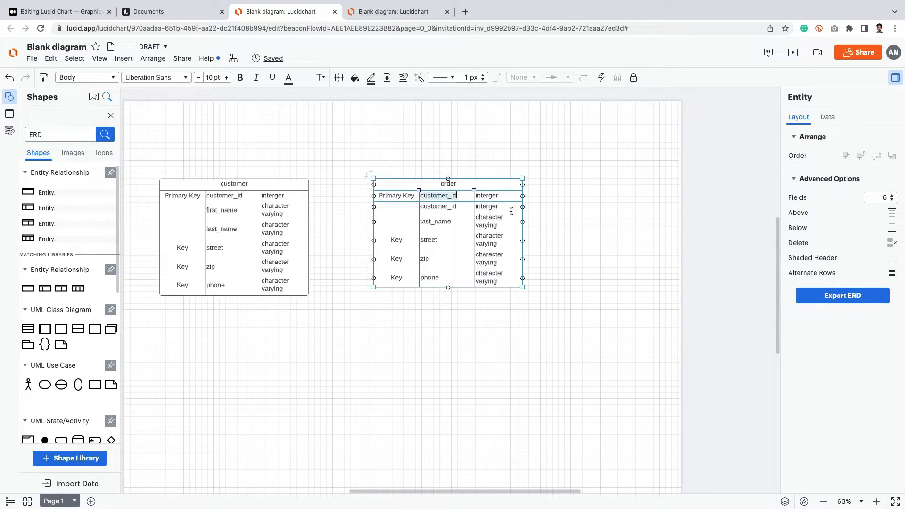
pyautogui.write('odi')
pyautogui.write('rder')
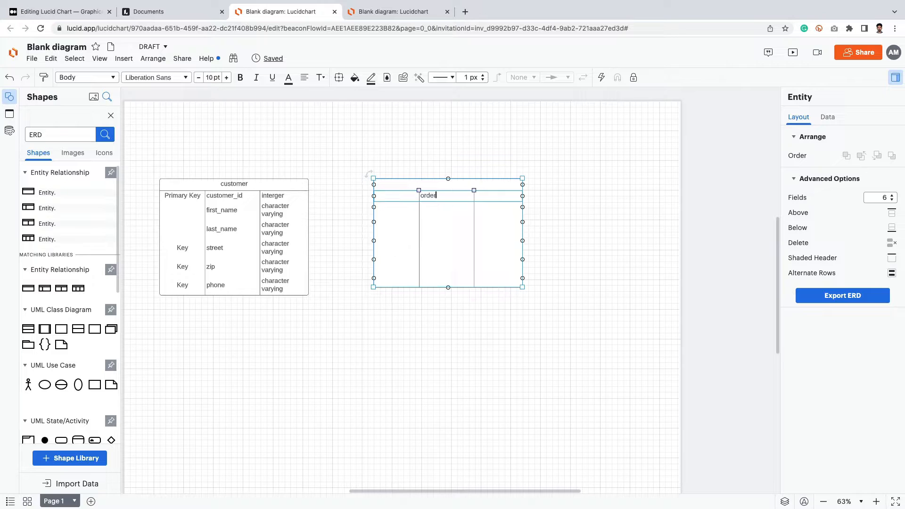
pyautogui.write('_number')
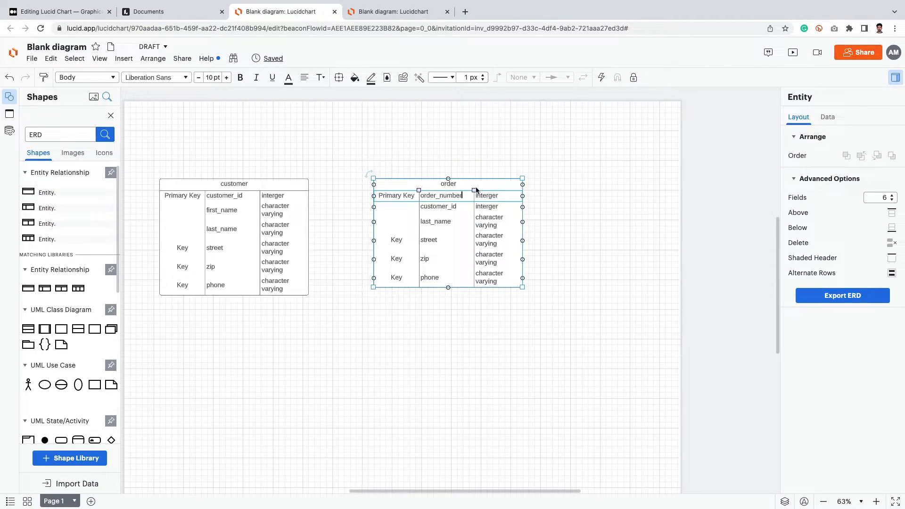
# Step: Check the order fields in the article and enter "customer_id" as the field in the order table's second row
pyautogui.click(434, 208)
pyautogui.click(160, 11)
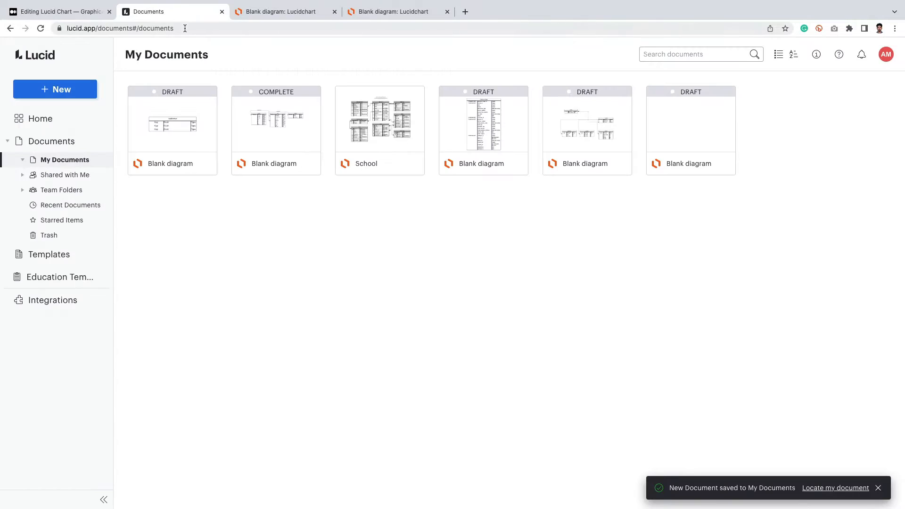
pyautogui.click(67, 13)
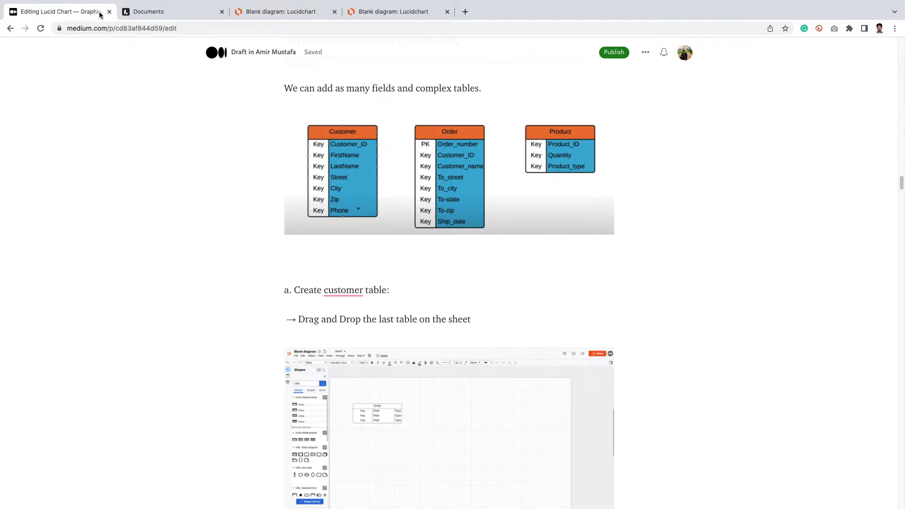
pyautogui.click(515, 174)
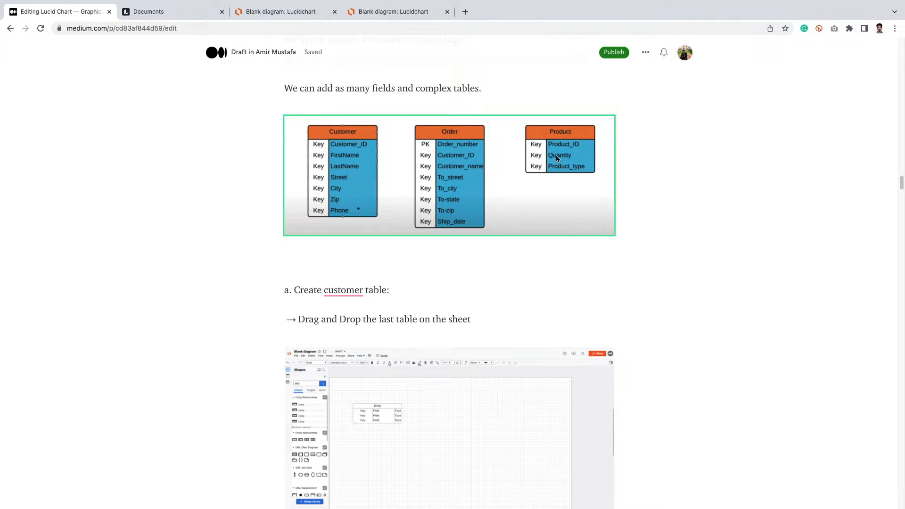
pyautogui.click(275, 63)
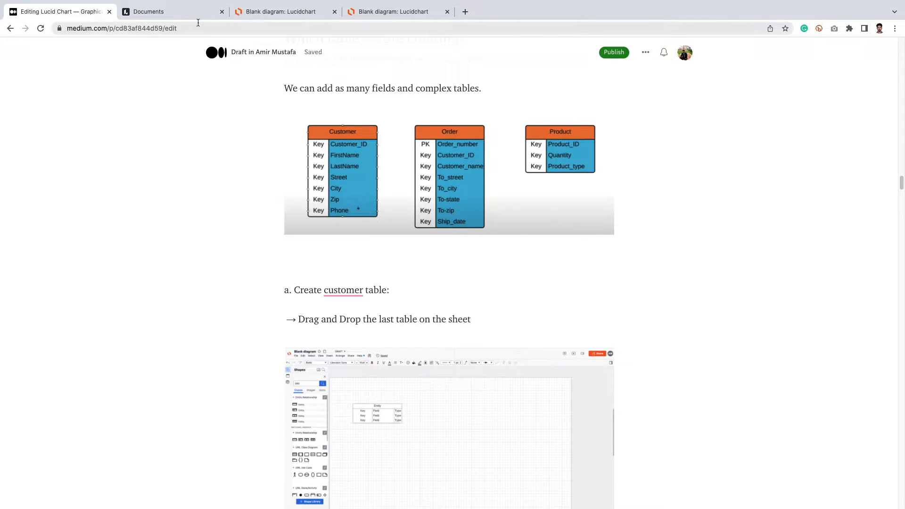
pyautogui.click(159, 17)
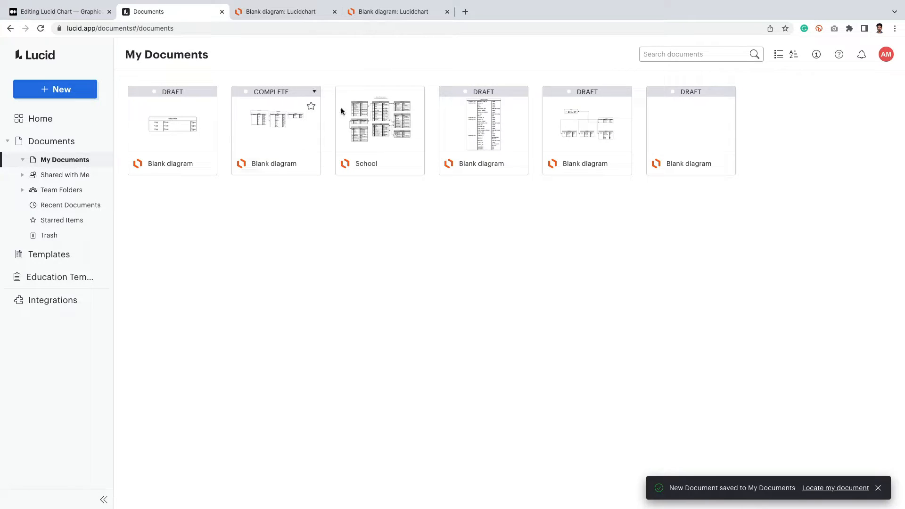
pyautogui.click(280, 11)
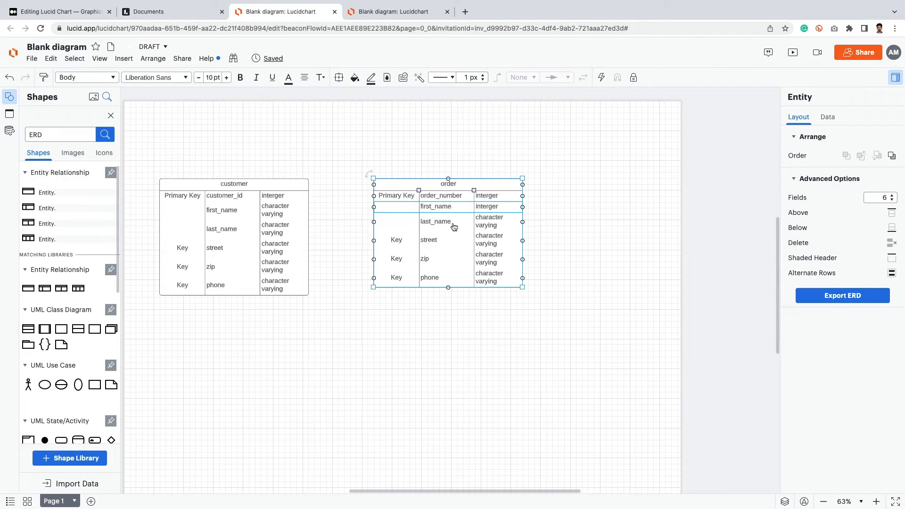
pyautogui.click(435, 208)
pyautogui.doubleClick(434, 207)
pyautogui.write('customer_id')
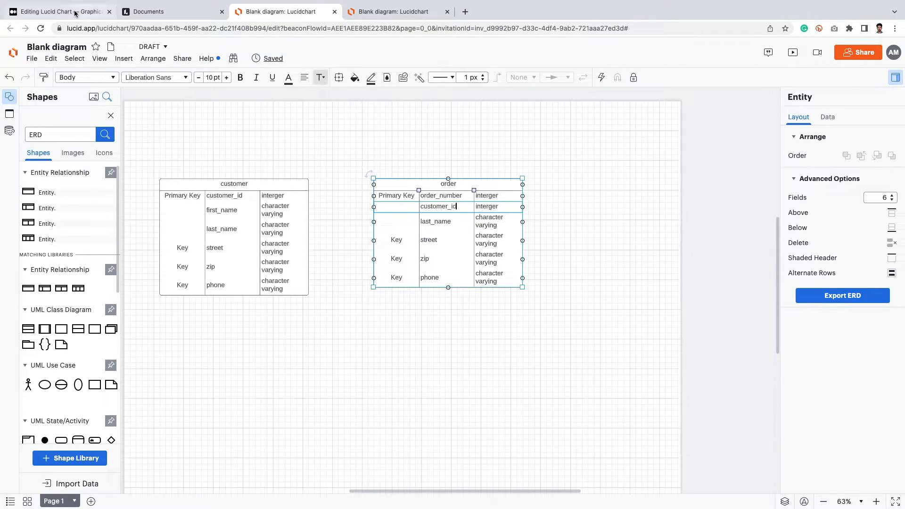
# Step: Consult the article and the finished example diagram, and rename the order table's third field as "customer_name"
pyautogui.press('super+1')
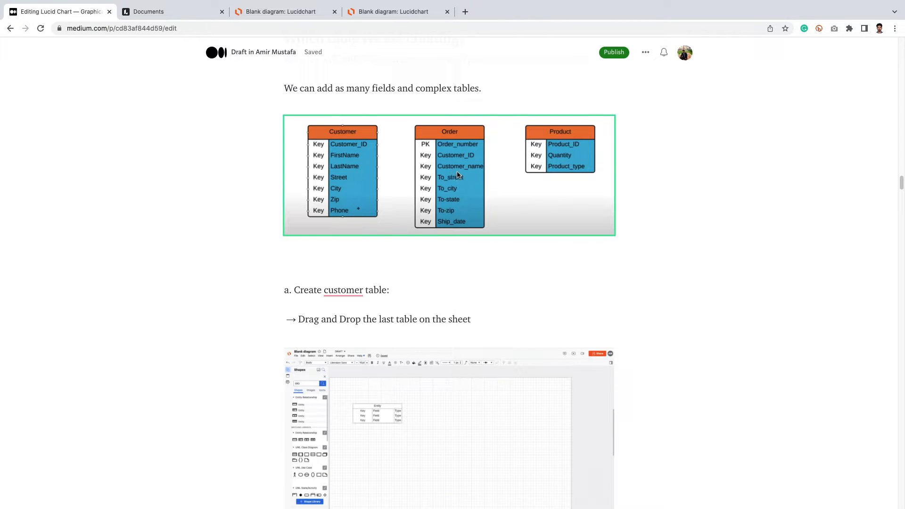
pyautogui.click(400, 9)
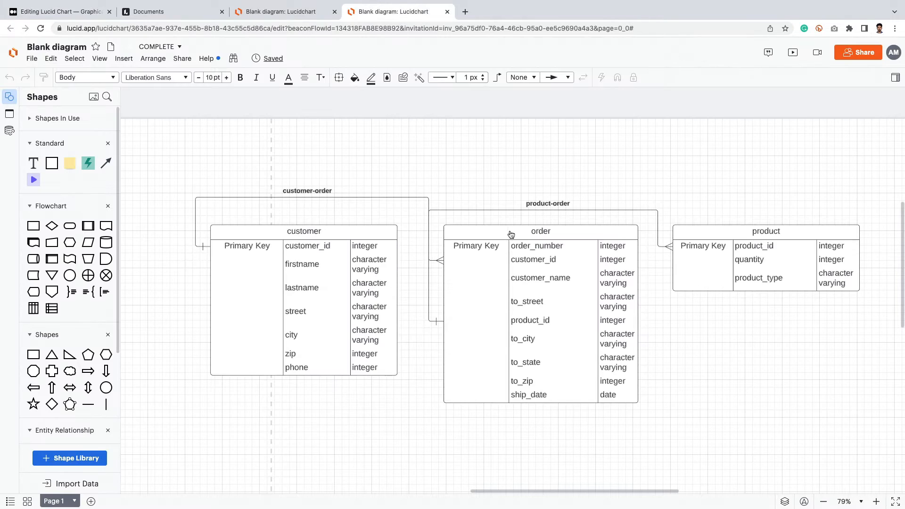
pyautogui.click(258, 14)
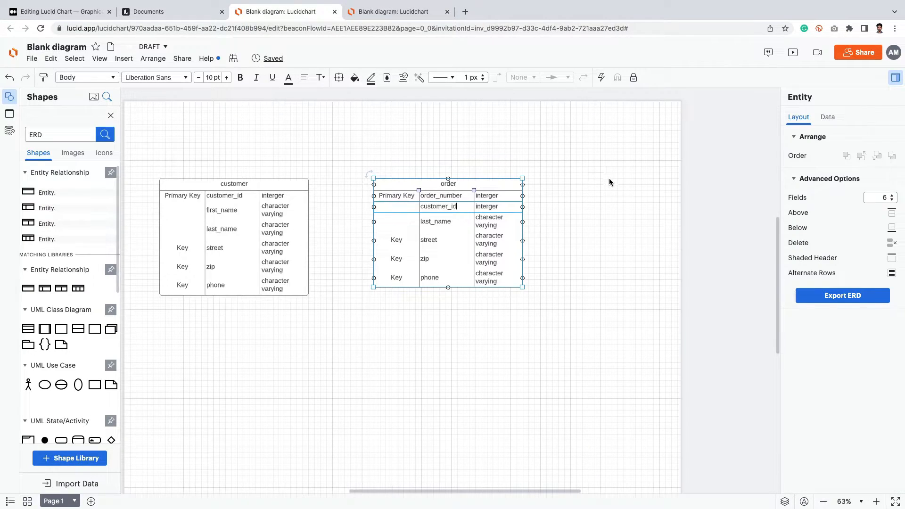
pyautogui.click(428, 221)
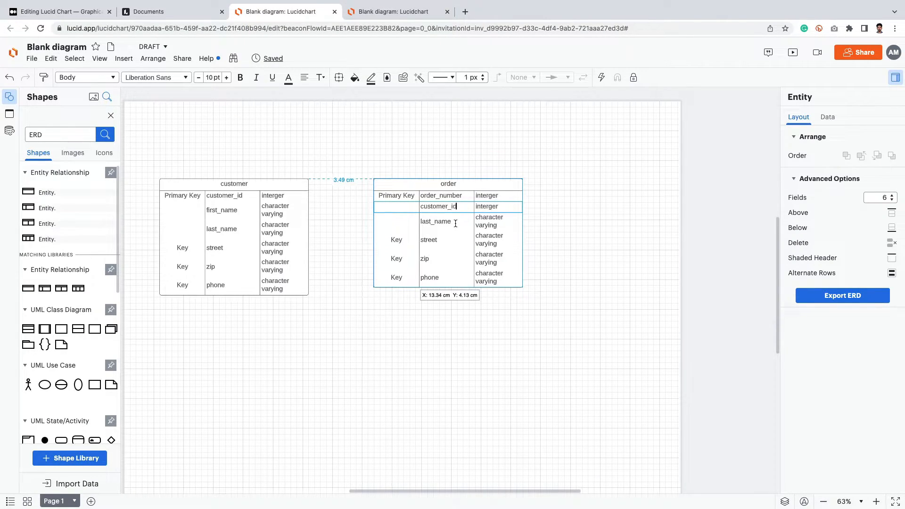
pyautogui.doubleClick(434, 221)
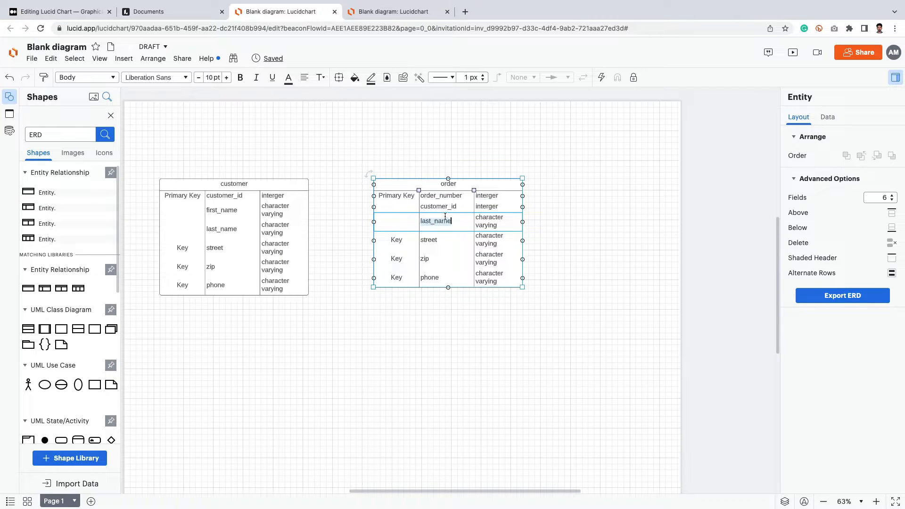
pyautogui.write('customer_name')
# Step: Check the finished example diagram and rename the order table's "street" field as "to_street"
pyautogui.click(376, 12)
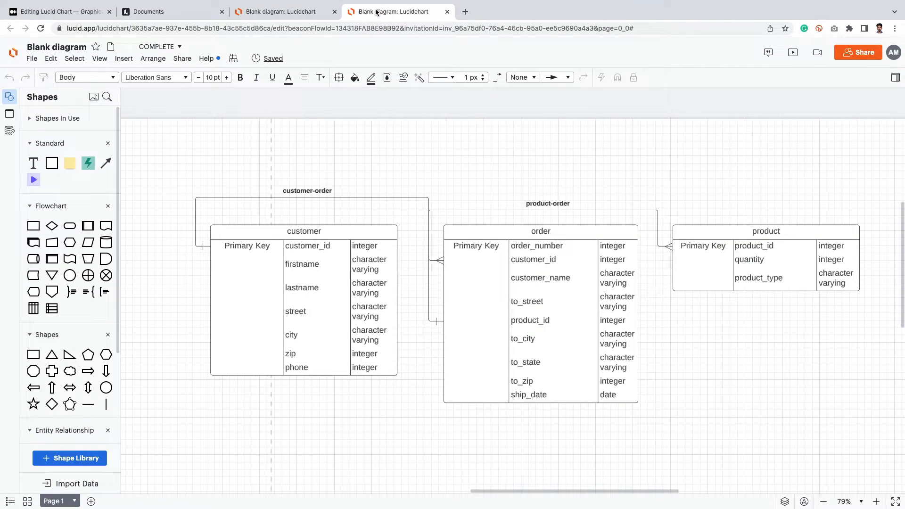
pyautogui.click(311, 14)
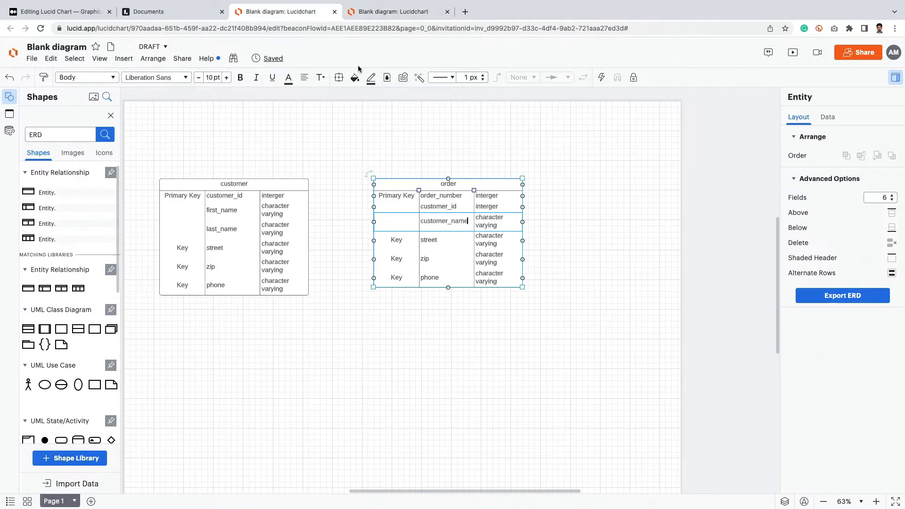
pyautogui.click(438, 240)
pyautogui.doubleClick(438, 241)
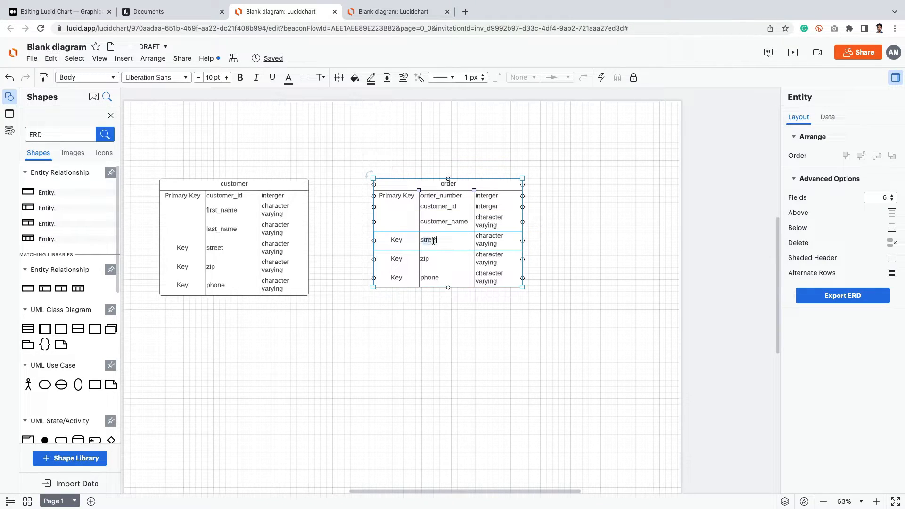
pyautogui.write('to_sreett')
# Step: Check the article and rename the order table's last two fields as "to_city" and "to_state"
pyautogui.moveTo(429, 256); pyautogui.dragTo(429, 257)
pyautogui.doubleClick(428, 258)
pyautogui.moveTo(70, 12); pyautogui.dragTo(187, 14)
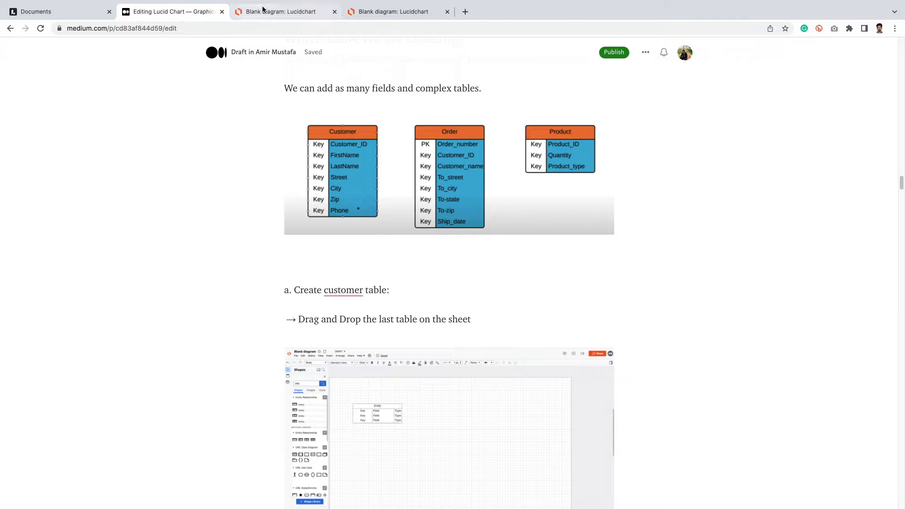
pyautogui.click(281, 12)
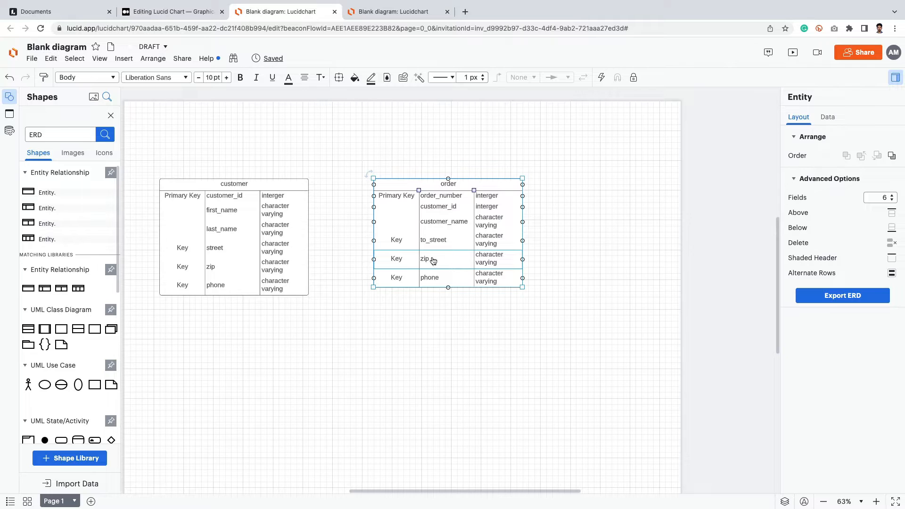
pyautogui.doubleClick(451, 261)
pyautogui.write('to_city')
pyautogui.doubleClick(433, 278)
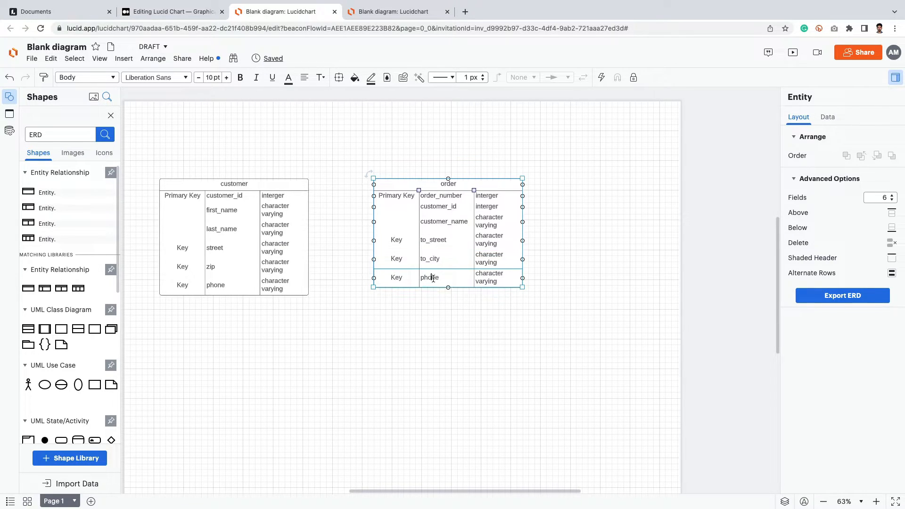
pyautogui.write('to_state')
pyautogui.click(531, 276)
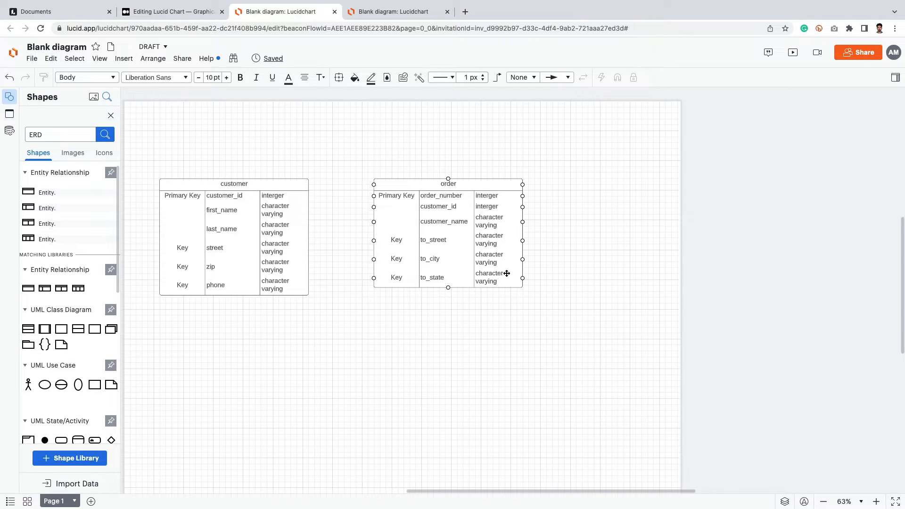
# Step: Clear the "Key" labels from the to_street, to_city and to_state rows of the order table
pyautogui.click(230, 218)
pyautogui.click(460, 257)
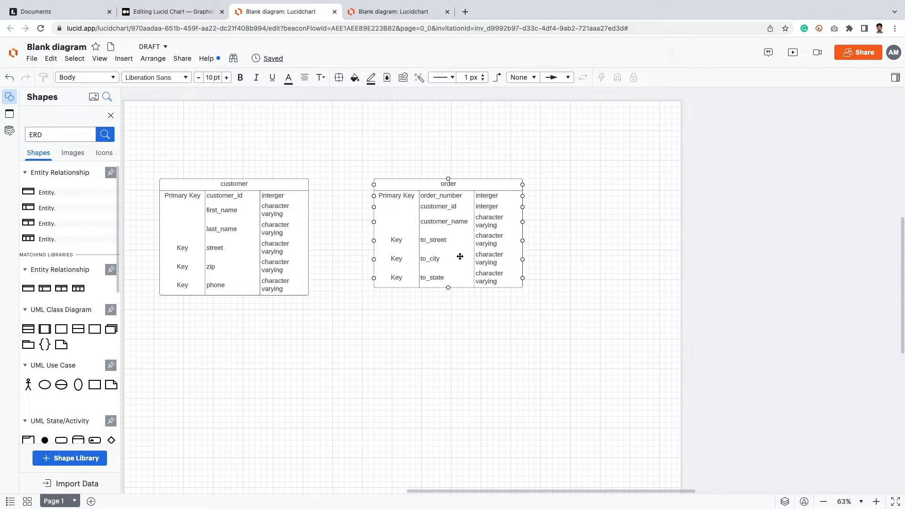
pyautogui.doubleClick(396, 240)
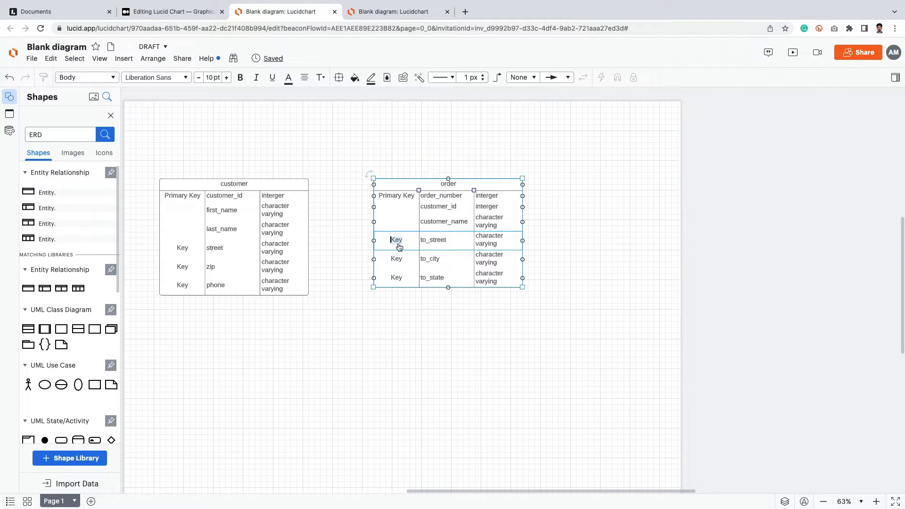
pyautogui.press('BackSpace')
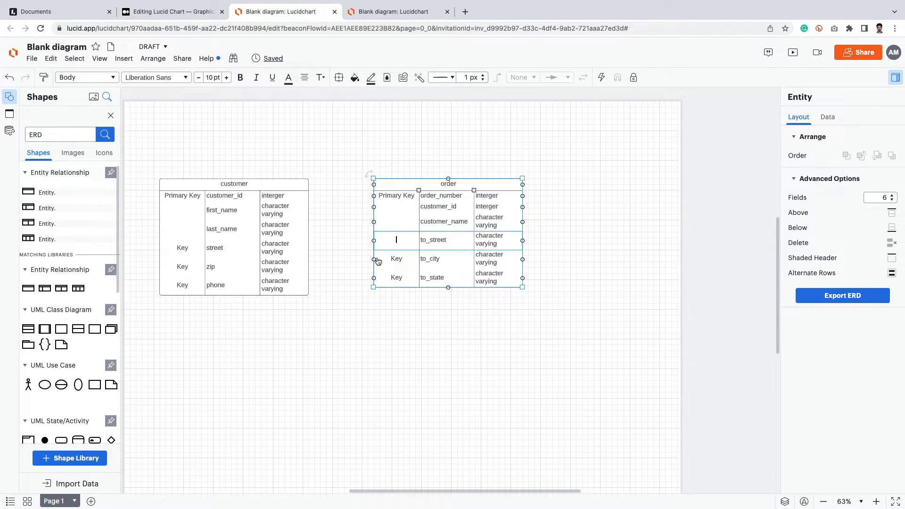
pyautogui.click(397, 260)
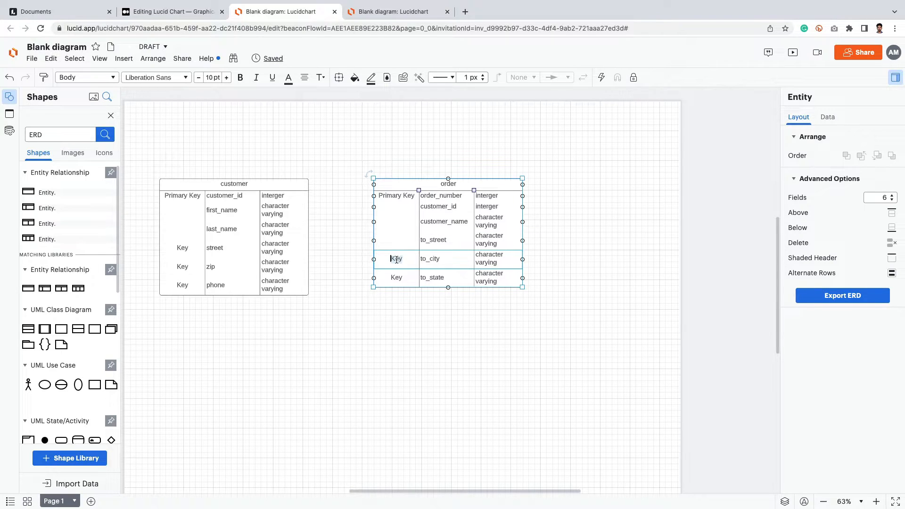
pyautogui.press('BackSpace')
pyautogui.click(397, 278)
pyautogui.doubleClick(396, 278)
pyautogui.press('BackSpace')
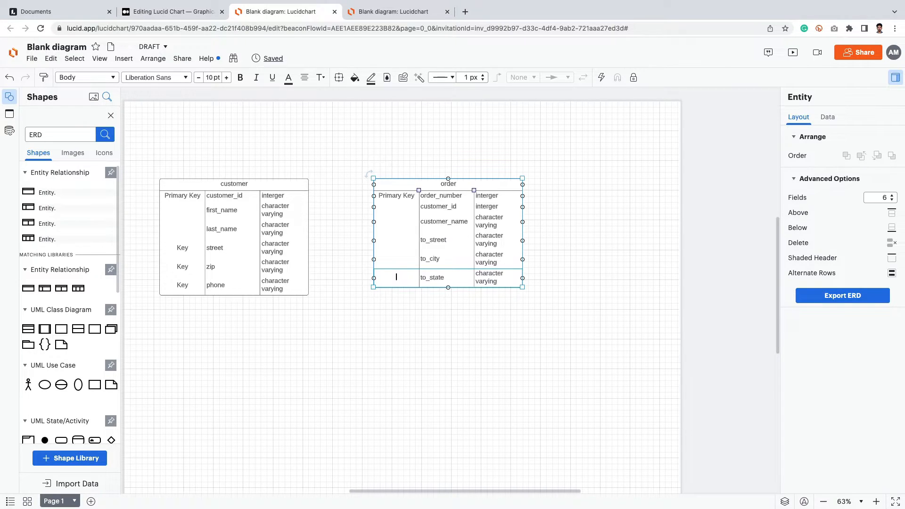
# Step: Move the order table closer to the customer table, keeping both aligned at the same height
pyautogui.click(412, 318)
pyautogui.click(450, 183)
pyautogui.moveTo(451, 183); pyautogui.dragTo(418, 187)
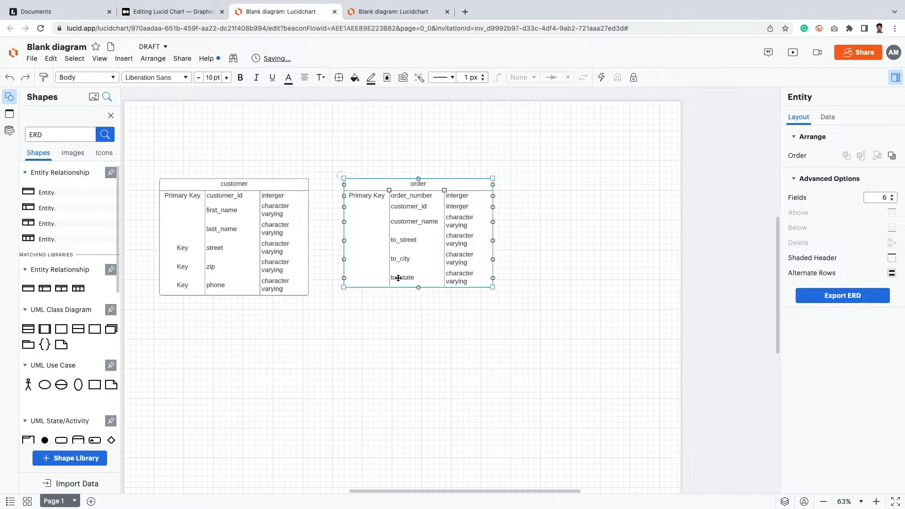
# Step: Check the article's order table example and insert two new rows below to_state in the order table
pyautogui.click(81, 12)
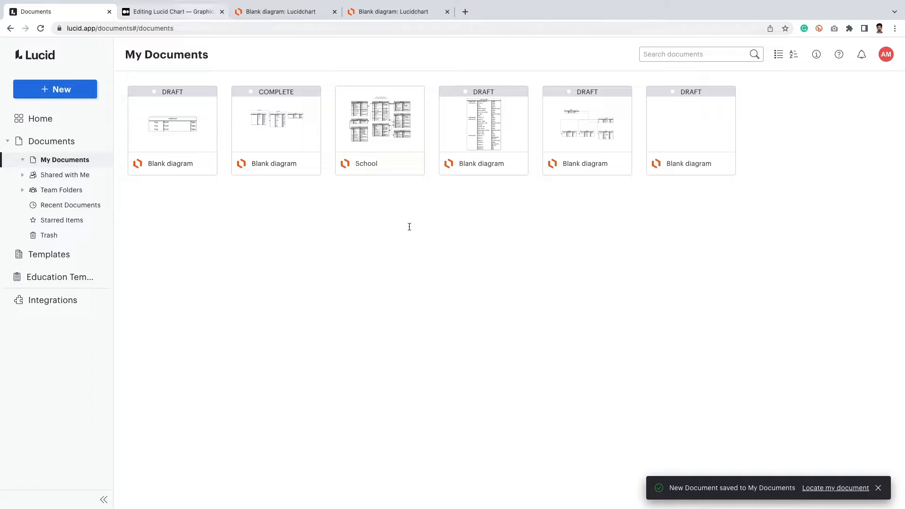
pyautogui.click(198, 12)
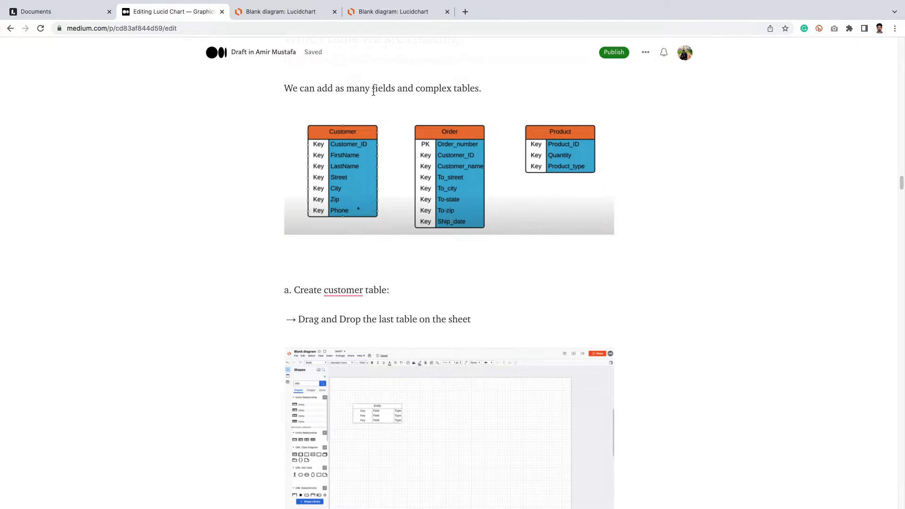
pyautogui.click(287, 12)
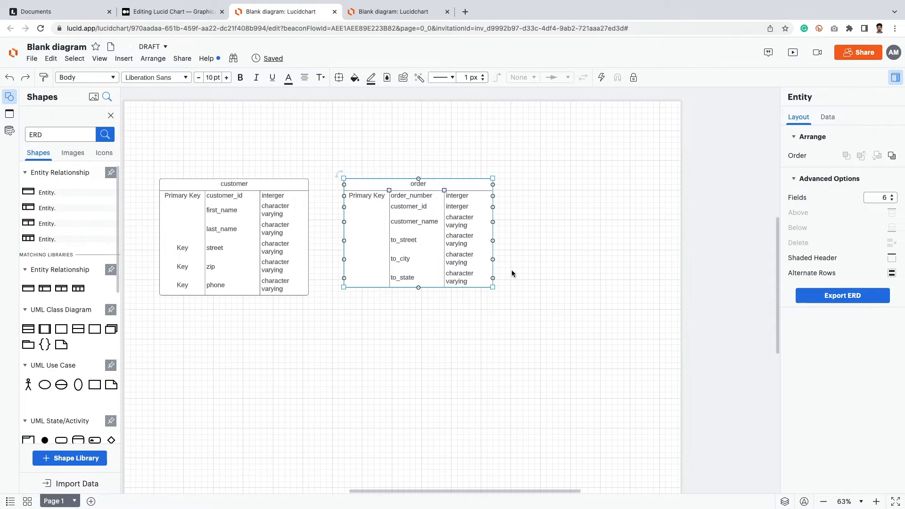
pyautogui.rightClick(408, 277)
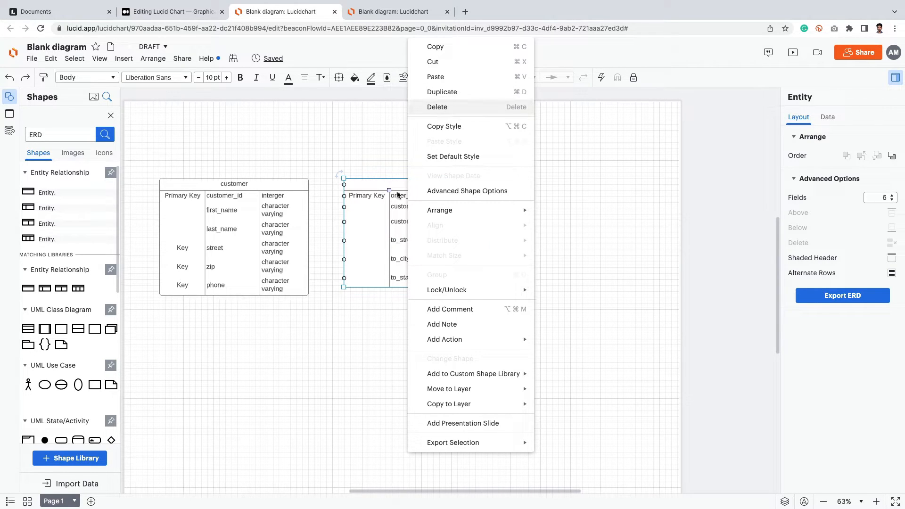
pyautogui.click(398, 279)
pyautogui.click(398, 278)
pyautogui.rightClick(406, 279)
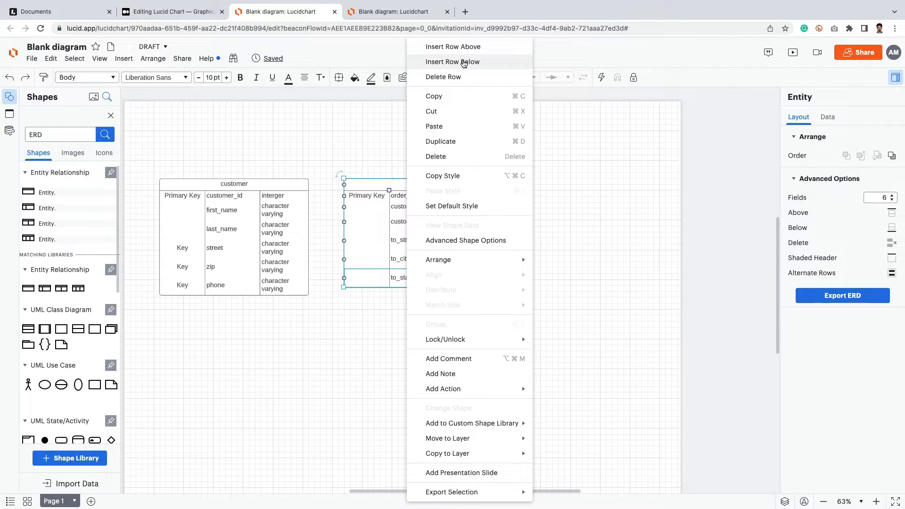
pyautogui.click(464, 63)
pyautogui.rightClick(401, 292)
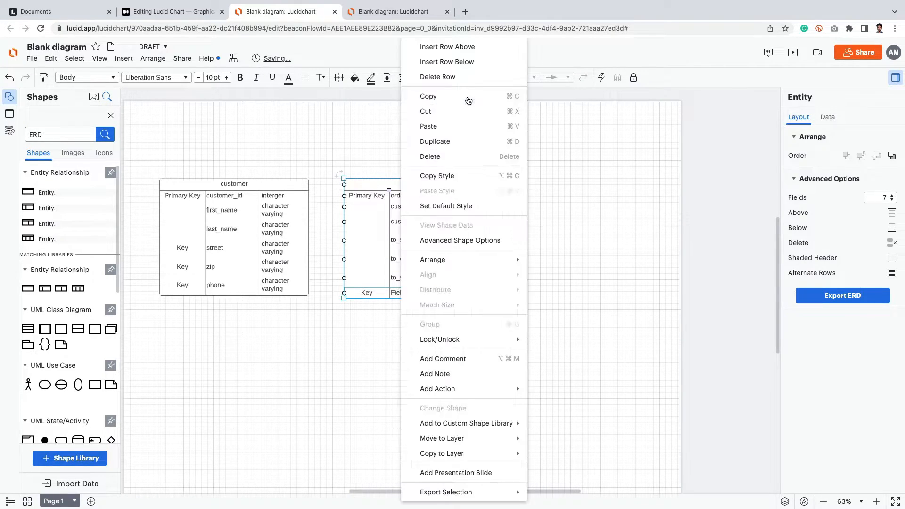
pyautogui.click(466, 63)
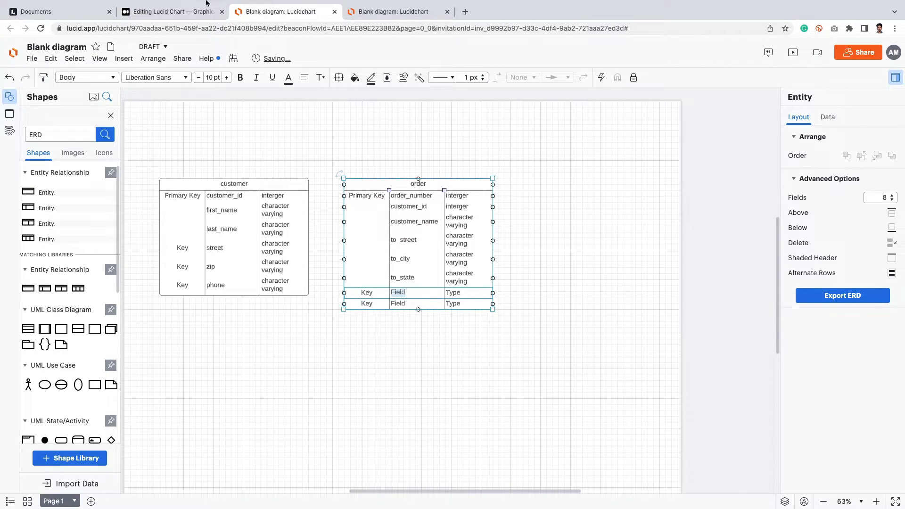
# Step: Check the article and name the first new order field "to_zip" with the type "integer"
pyautogui.click(188, 12)
pyautogui.write('to_zip')
pyautogui.doubleClick(456, 293)
pyautogui.write('integer')
# Step: Name the last field of the order table "ship_date" and set its type to "date"
pyautogui.doubleClick(401, 304)
pyautogui.write('ship_date')
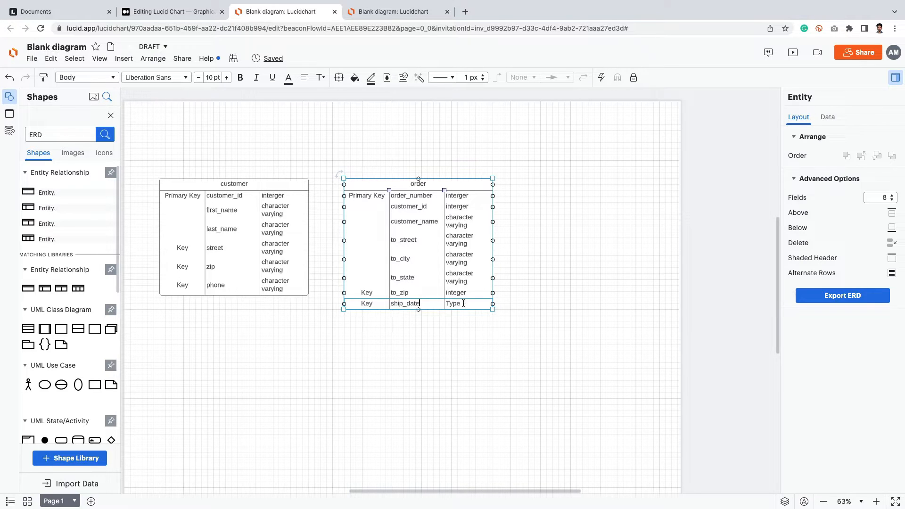
pyautogui.press('Tab')
pyautogui.write('date')
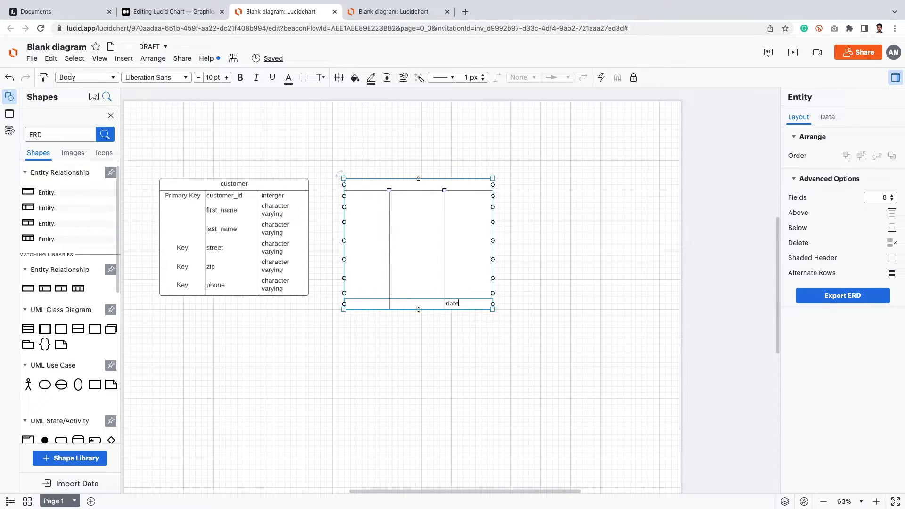
pyautogui.click(495, 357)
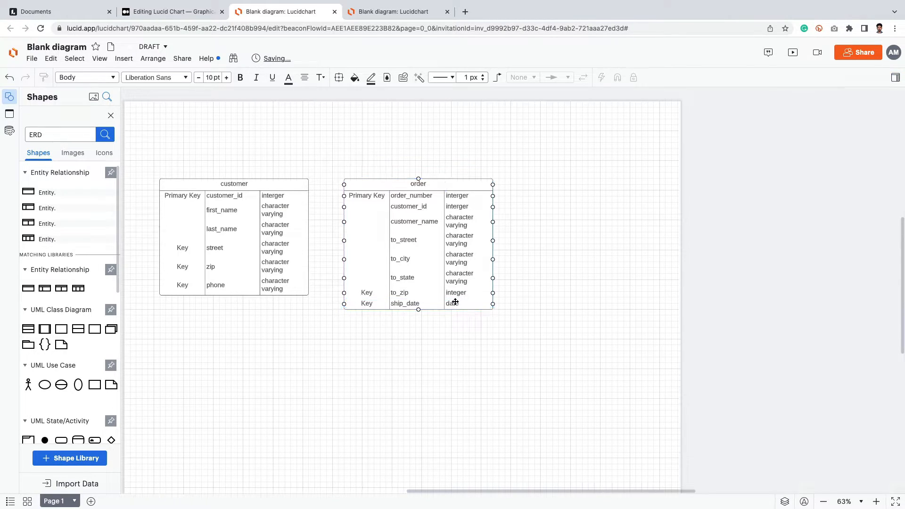
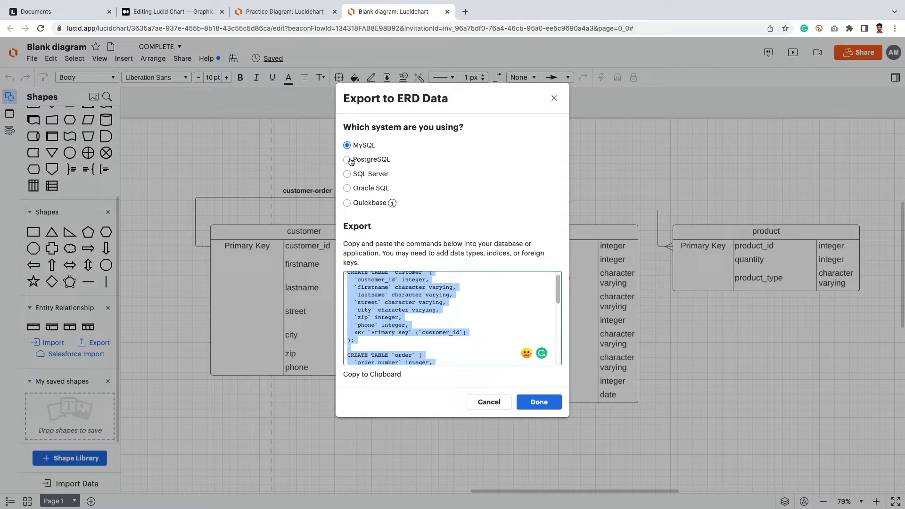
# Step: Review the ERD export code for PostgreSQL, SQL Server, Oracle SQL and Quickbase
pyautogui.click(347, 160)
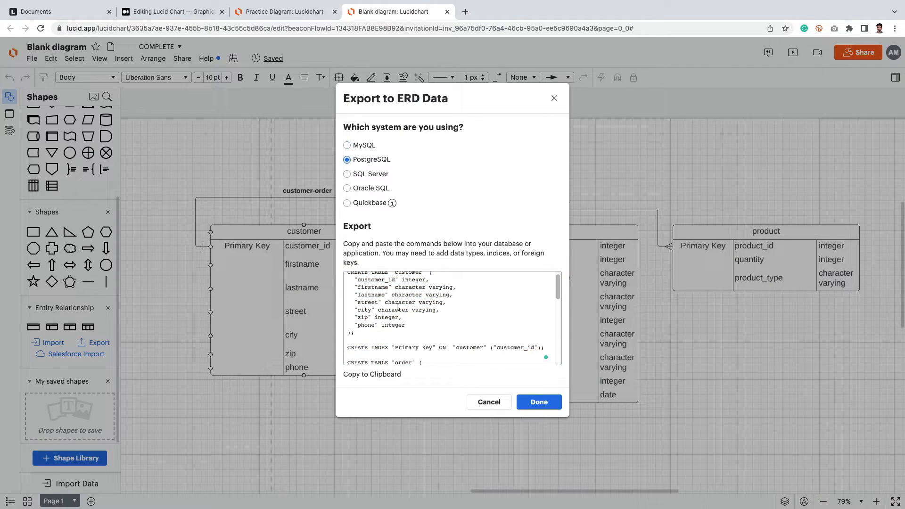
pyautogui.scroll(-5, 402, 321)
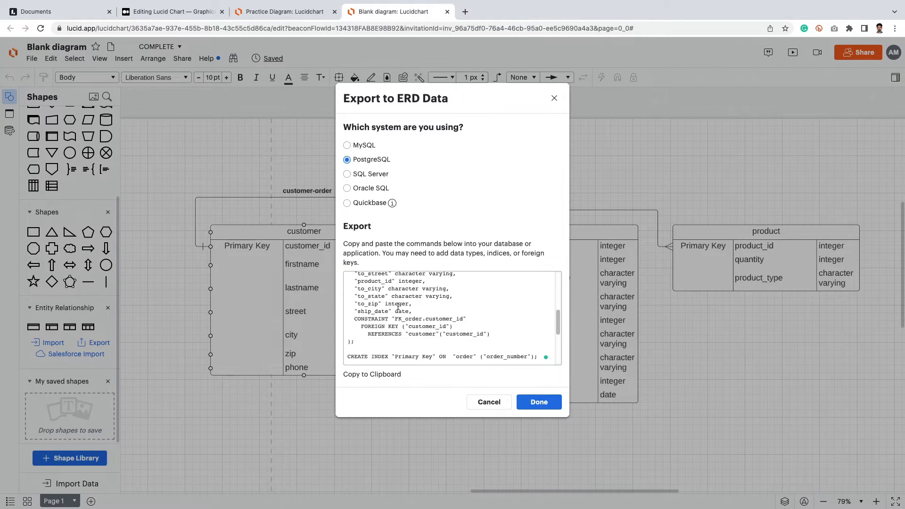
pyautogui.click(348, 174)
pyautogui.click(348, 190)
pyautogui.click(348, 203)
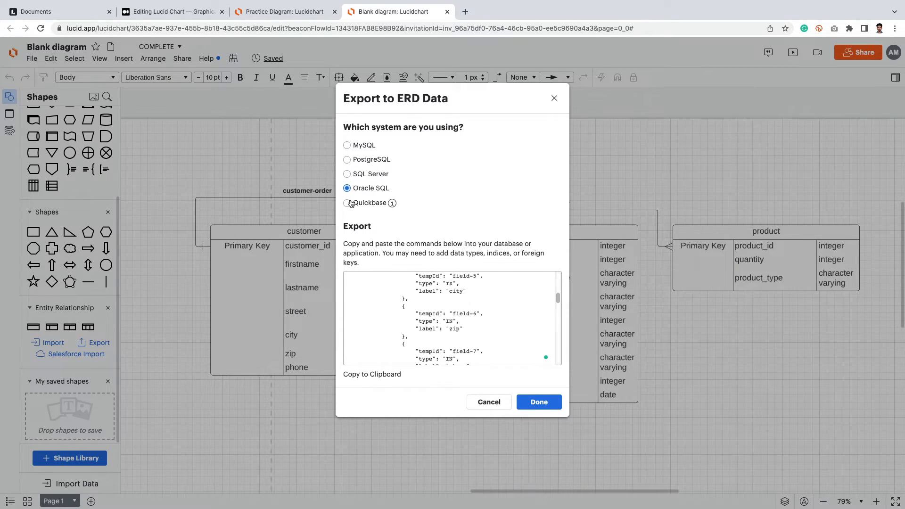
pyautogui.scroll(-5, 438, 301)
pyautogui.scroll(5, 430, 313)
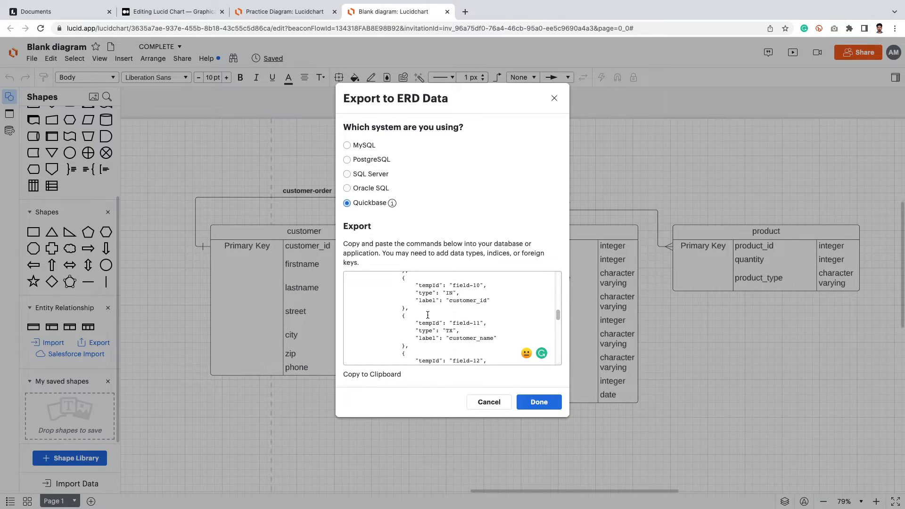
# Step: Set the ERD export system to PostgreSQL, select all the generated SQL commands for copying, and close the export dialog
pyautogui.click(347, 160)
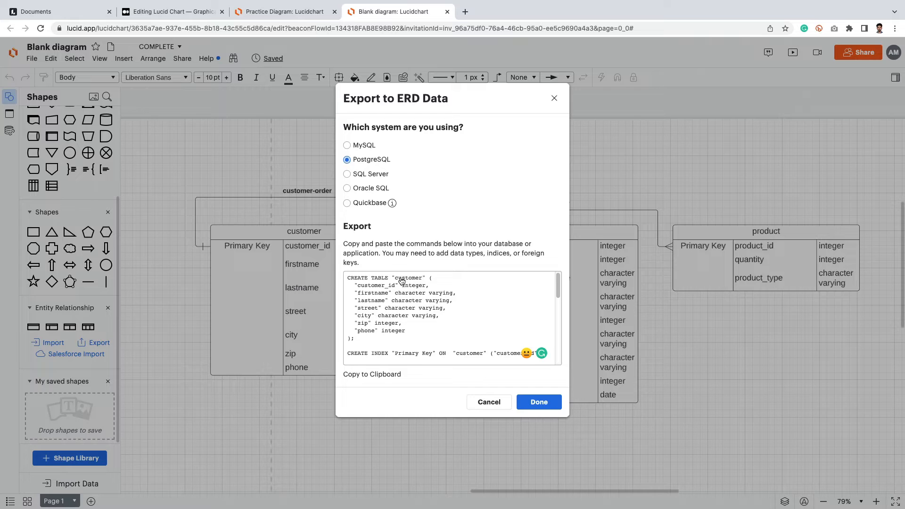
pyautogui.moveTo(344, 278); pyautogui.dragTo(479, 377)
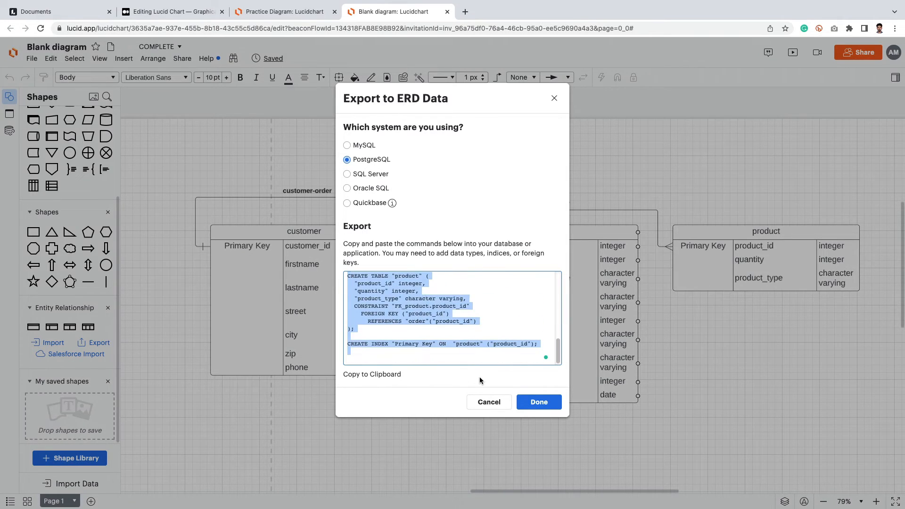
pyautogui.click(574, 112)
pyautogui.press('super+Tab')
pyautogui.press('super+Tab')
pyautogui.press('super+Tab')
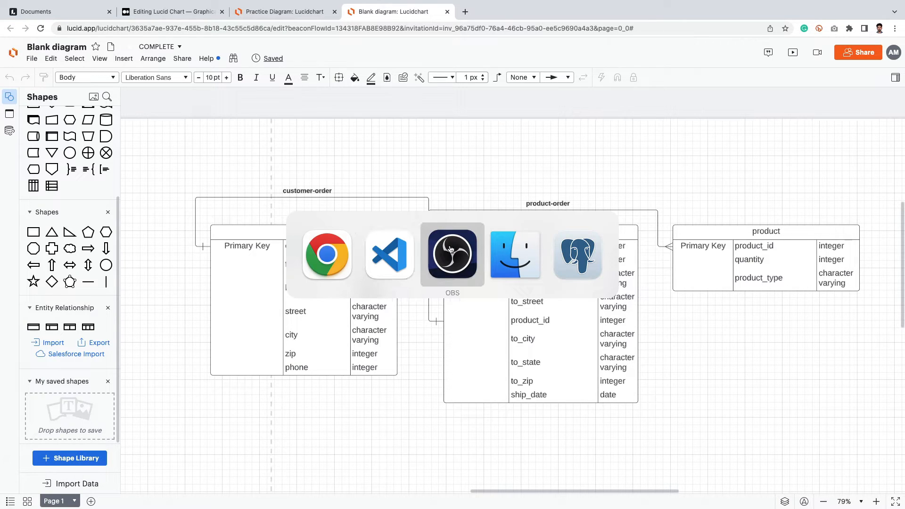
pyautogui.press('super+Tab')
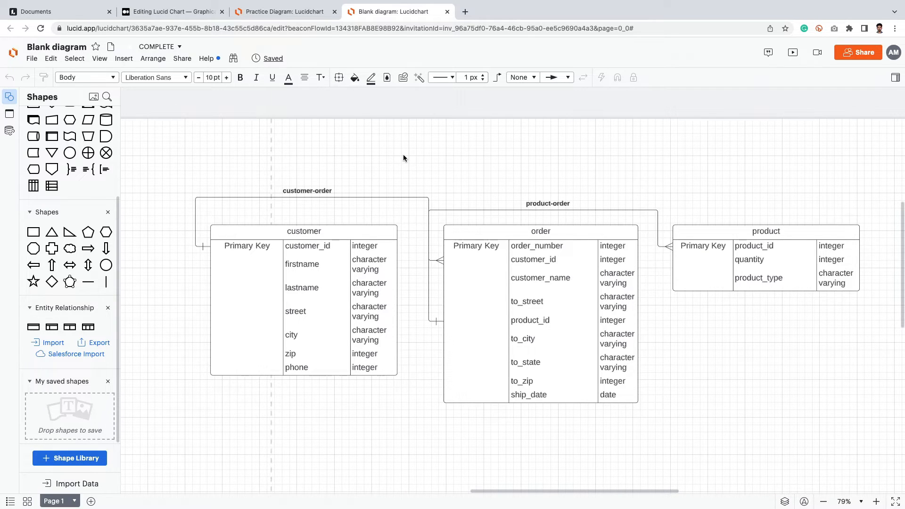
pyautogui.press('F4')
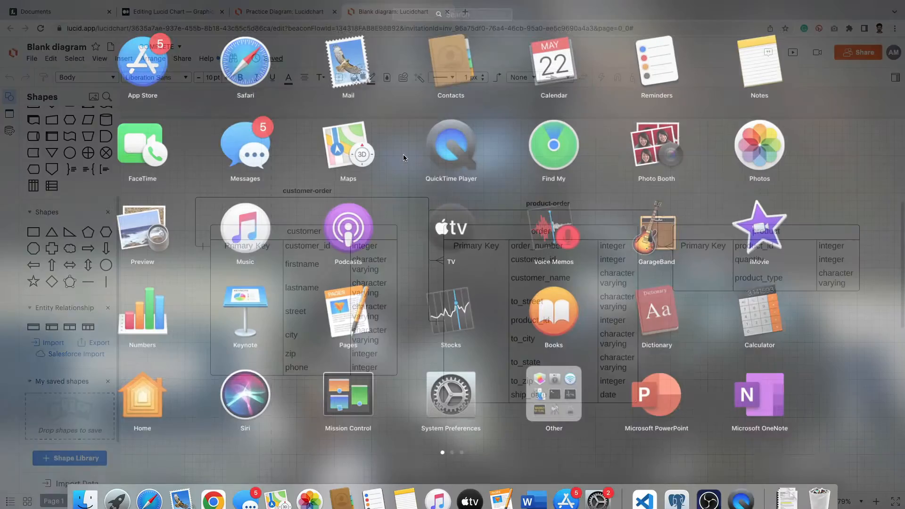
pyautogui.write('pos')
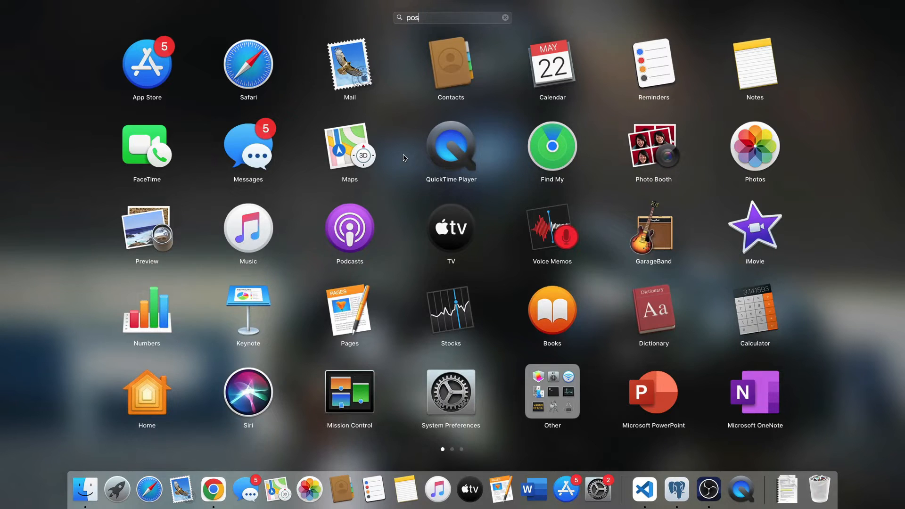
pyautogui.press('Escape')
pyautogui.press('Escape')
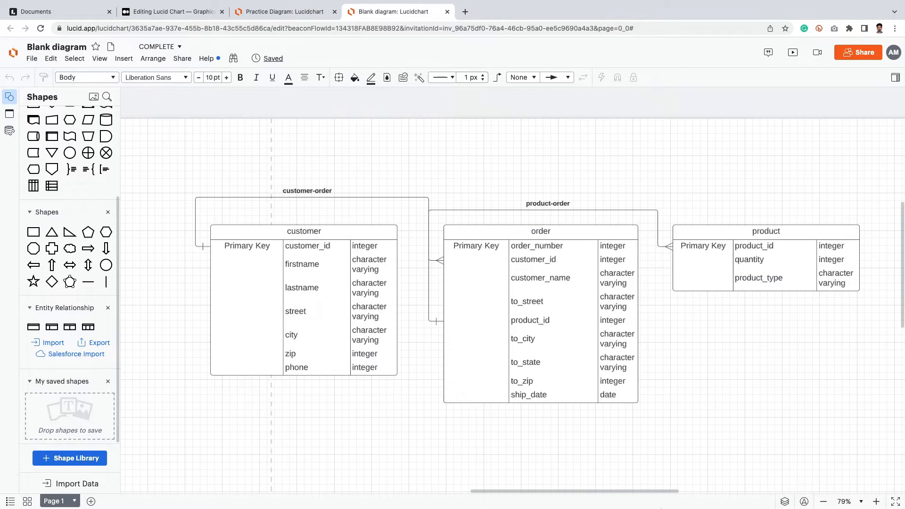
# Step: Search the installed applications for pgAdmin and switch to pgAdmin 4
pyautogui.press('F4')
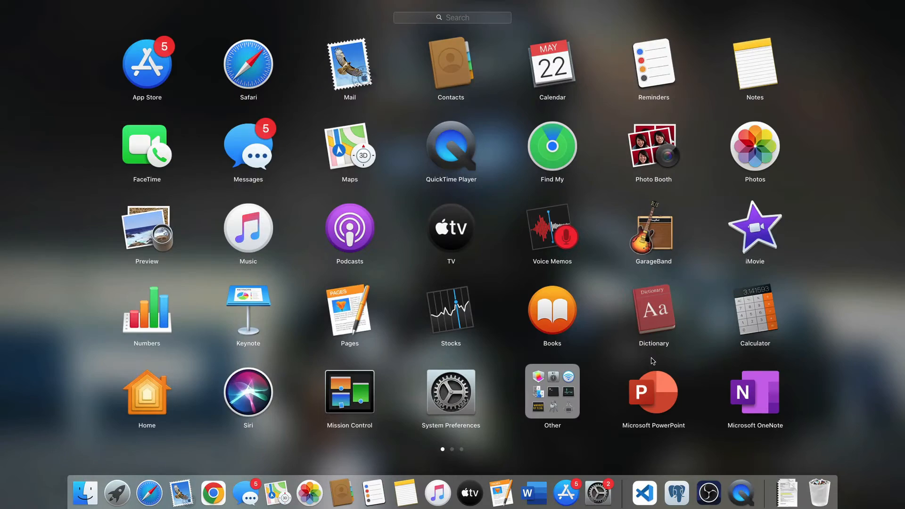
pyautogui.write('pgadmi')
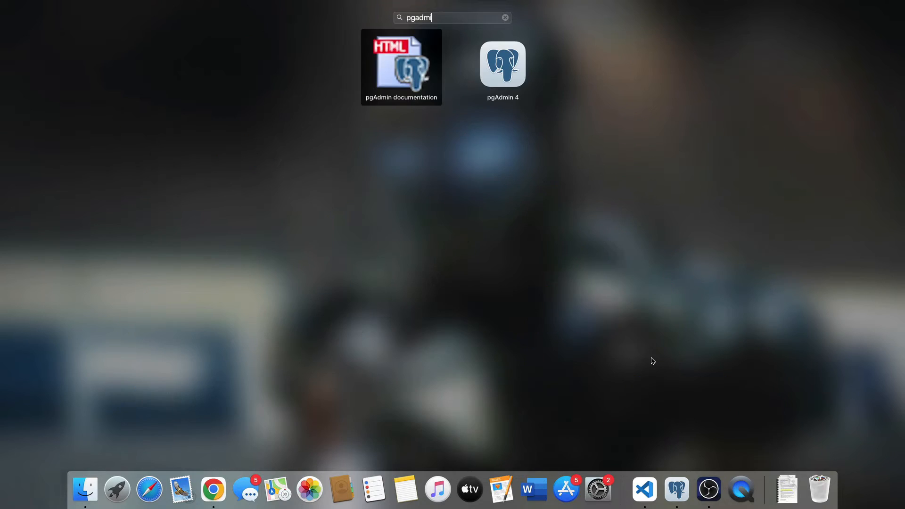
pyautogui.click(497, 63)
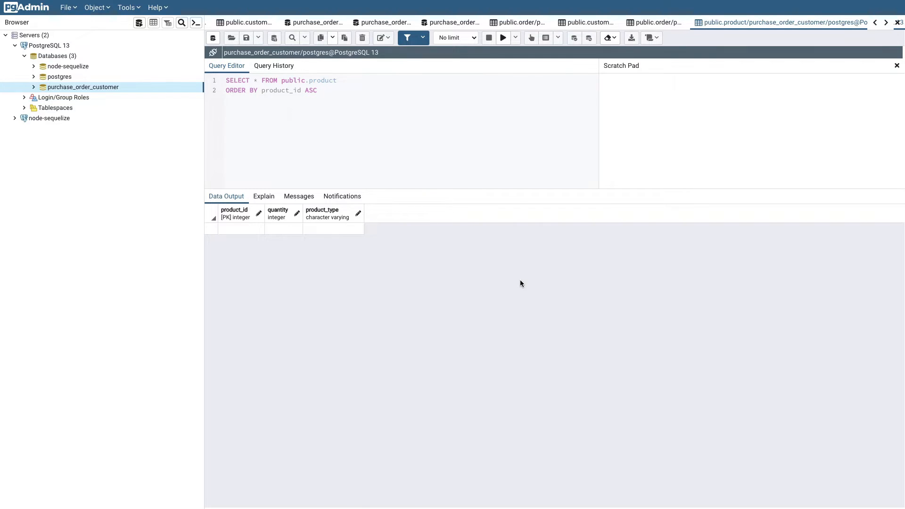
pyautogui.click(24, 60)
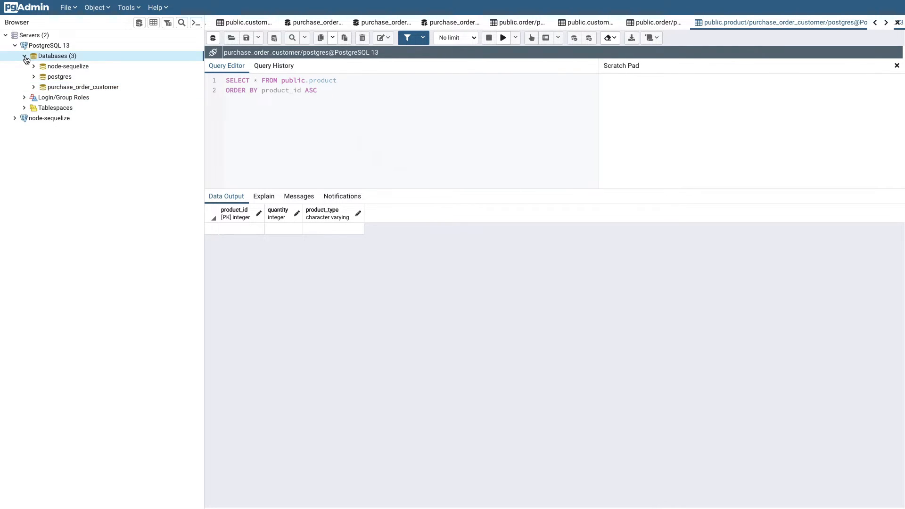
pyautogui.click(24, 57)
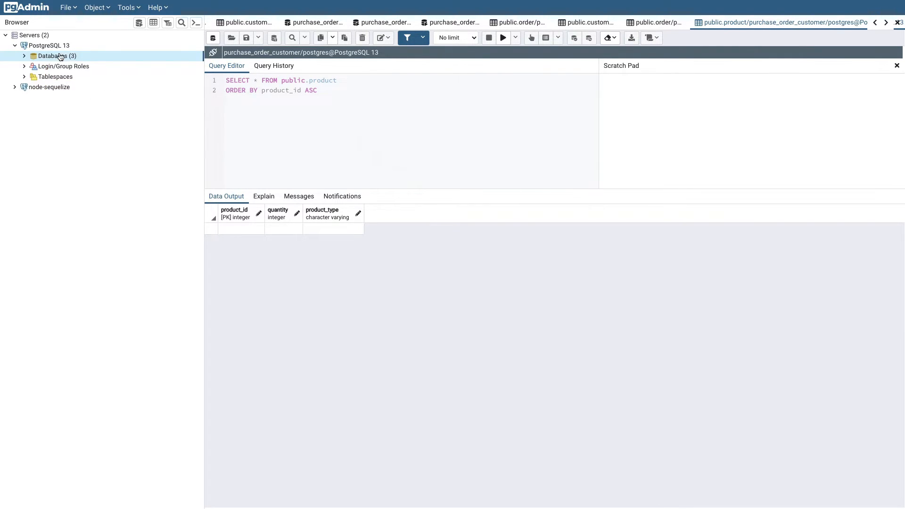
pyautogui.click(26, 58)
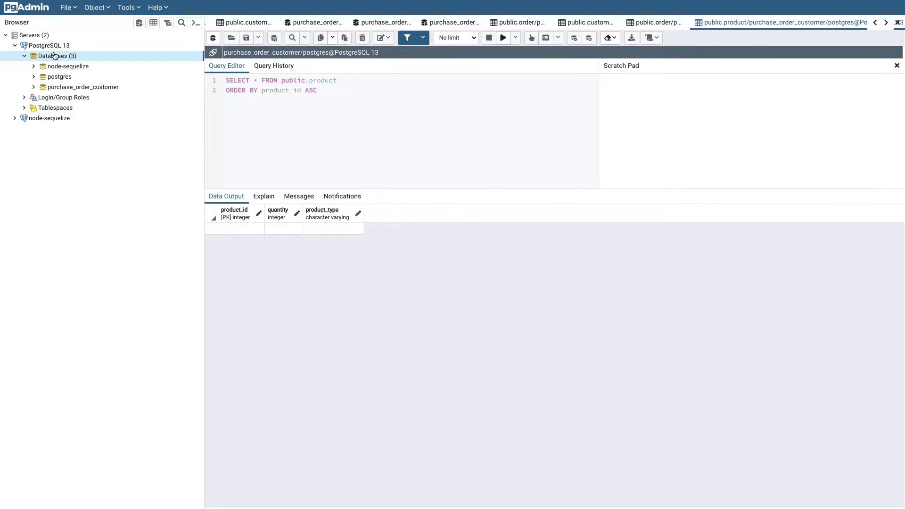
# Step: Create a database named "test-lucid" on the PostgreSQL 13 server and close the creation dialog
pyautogui.rightClick(53, 57)
pyautogui.moveTo(83, 65)
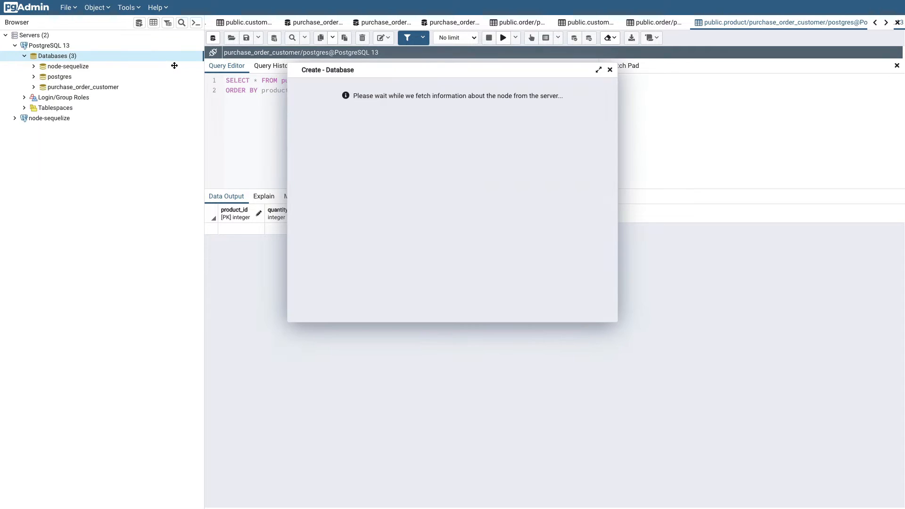
pyautogui.click(173, 68)
pyautogui.click(407, 106)
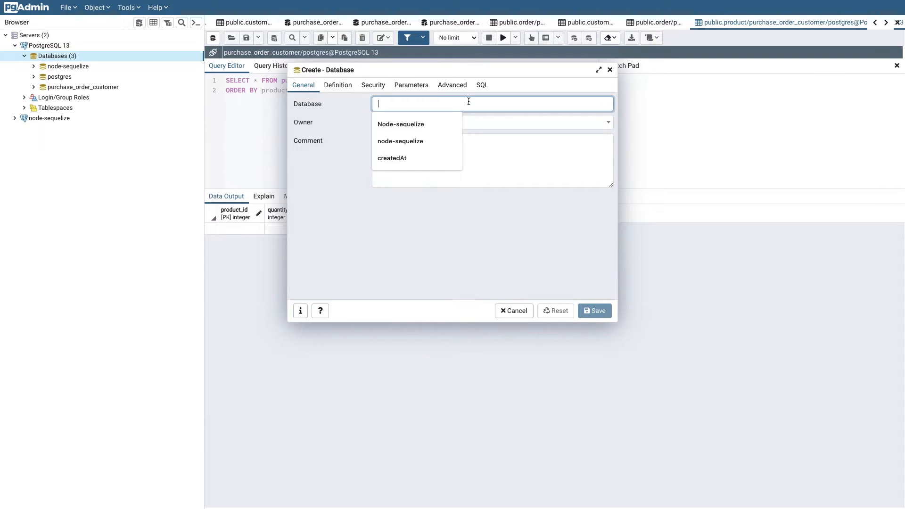
pyautogui.write('test-lucid')
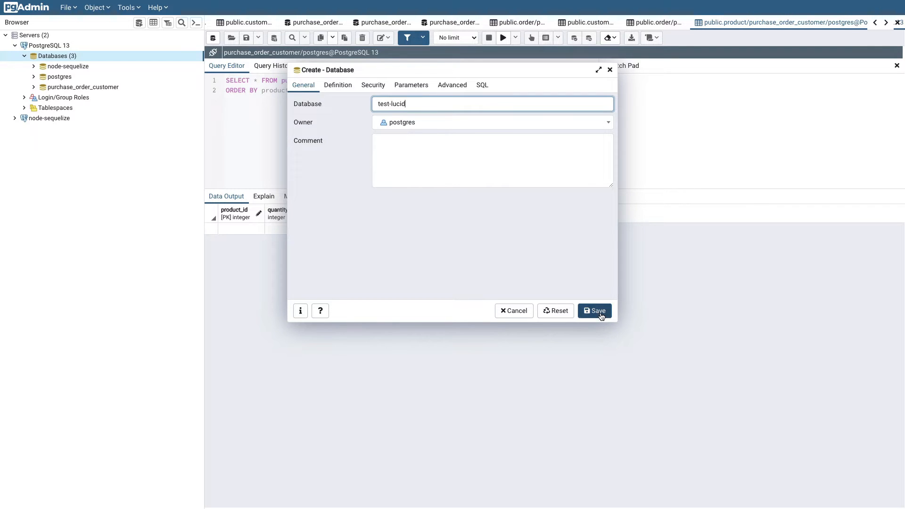
pyautogui.click(600, 313)
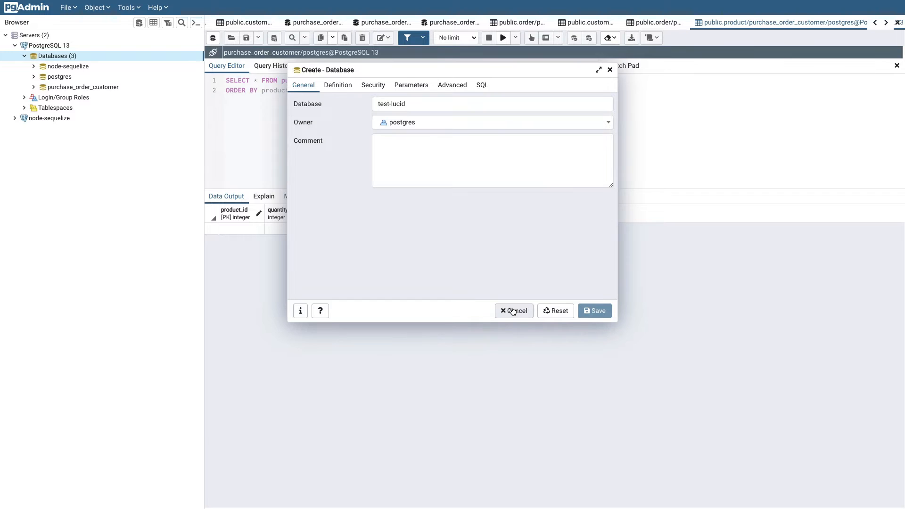
pyautogui.click(610, 70)
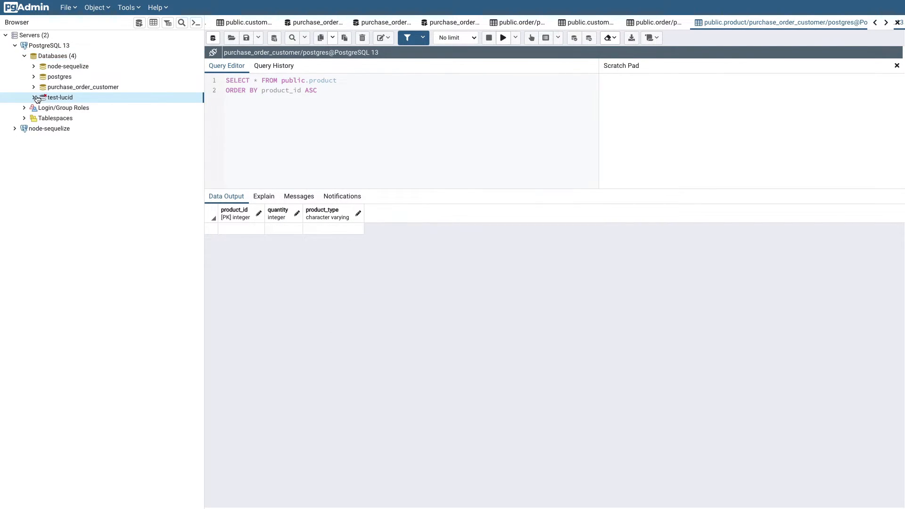
# Step: Expand the test-lucid and purchase_order_customer databases to examine their contents, and collapse test-lucid again
pyautogui.click(35, 98)
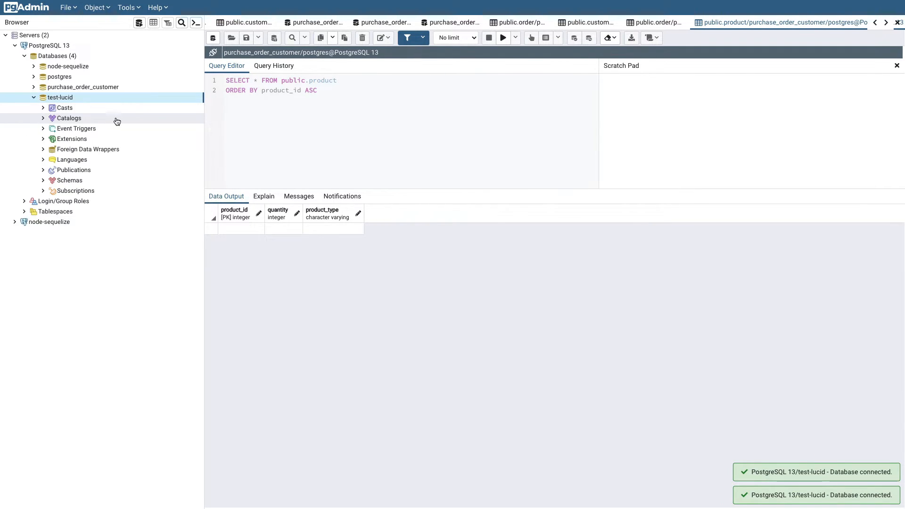
pyautogui.click(34, 87)
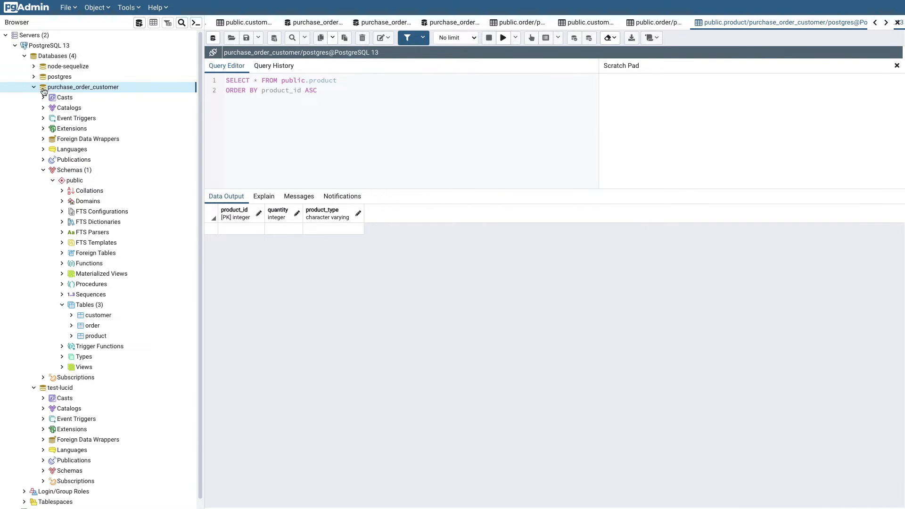
pyautogui.click(52, 170)
pyautogui.click(43, 170)
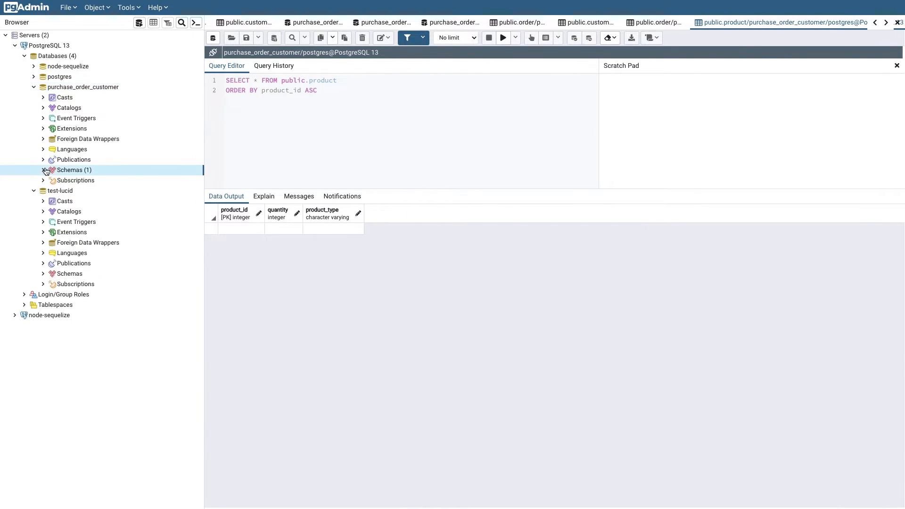
pyautogui.click(33, 88)
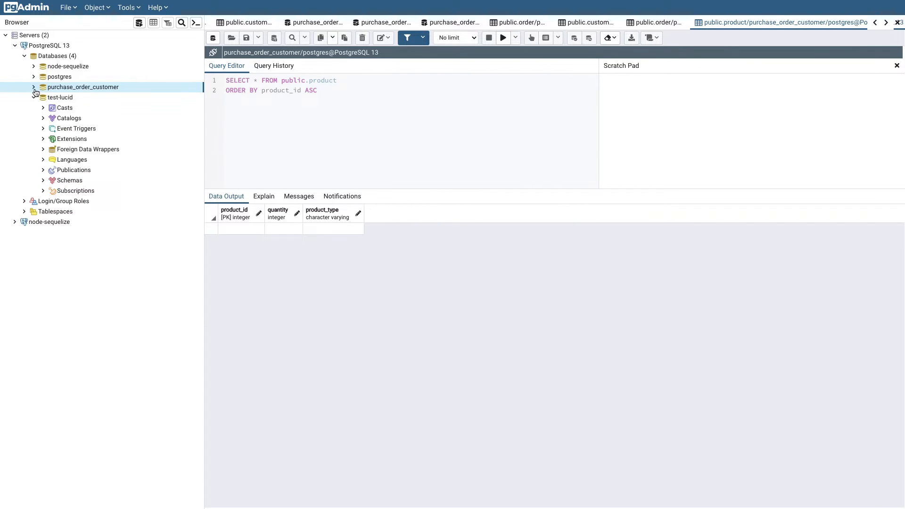
pyautogui.click(34, 88)
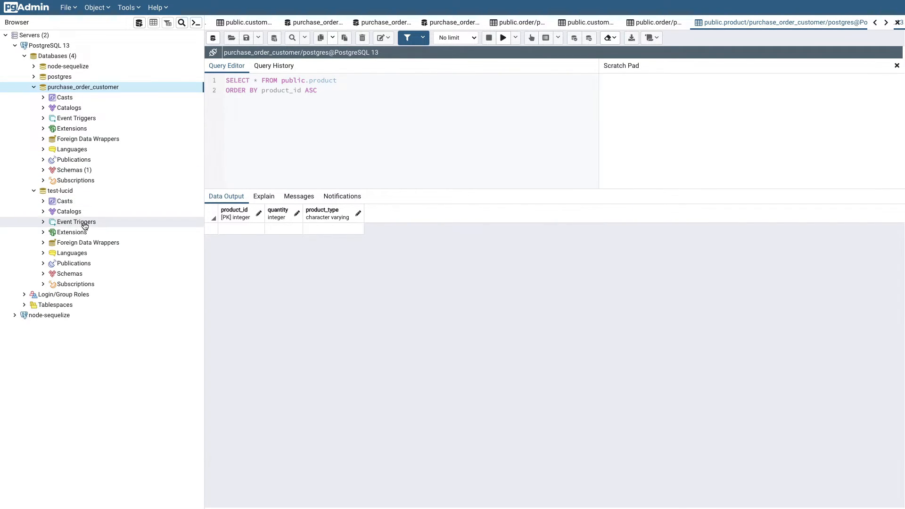
pyautogui.click(34, 191)
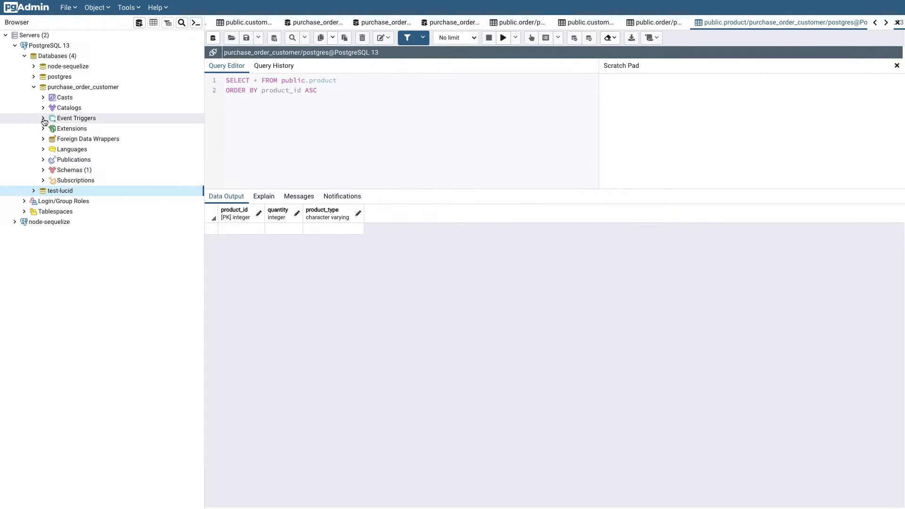
# Step: Open a Query Tool for the tables in the public schema of purchase_order_customer
pyautogui.click(43, 170)
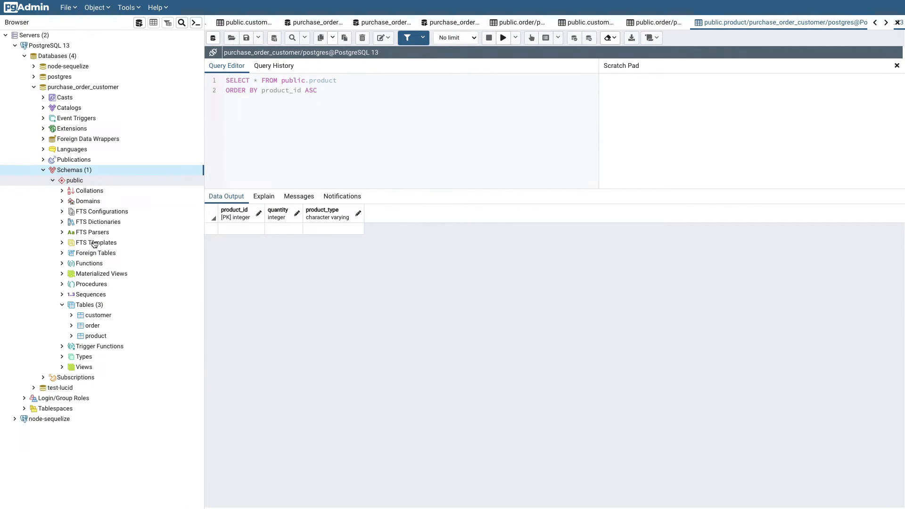
pyautogui.rightClick(87, 307)
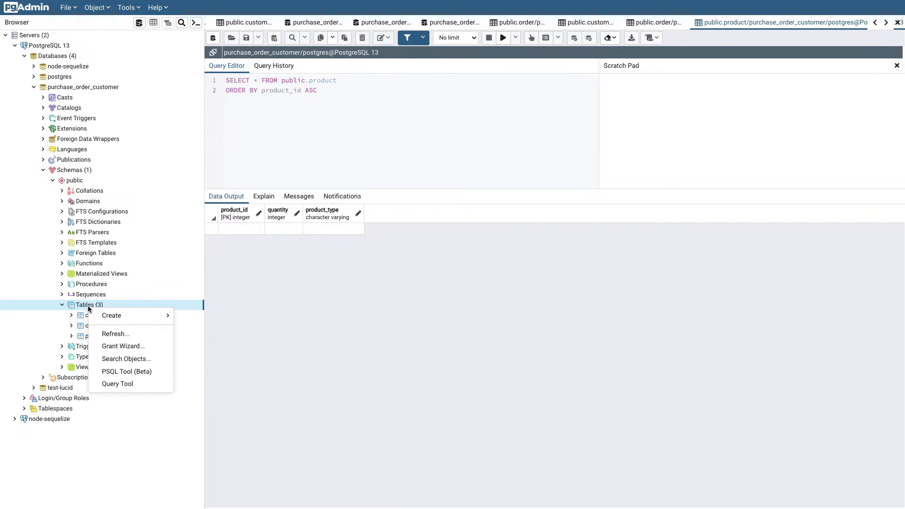
pyautogui.click(123, 384)
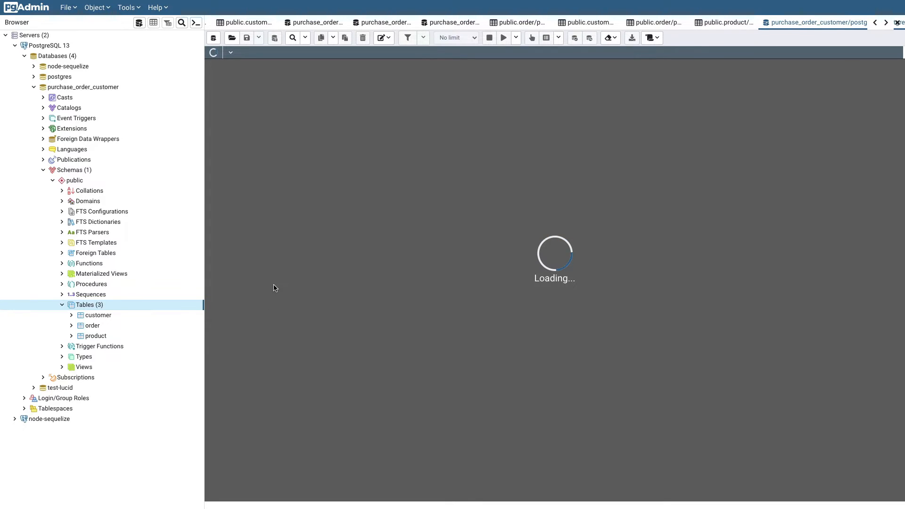
# Step: Switch to Lucidchart, reopen the ERD export for PostgreSQL, and select all generated SQL commands for copying
pyautogui.press('super+Tab')
pyautogui.press('super+Tab')
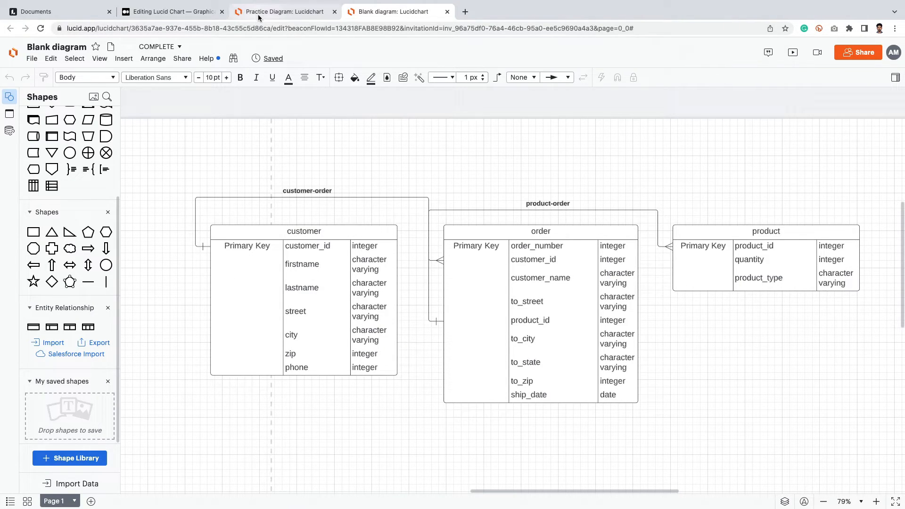
pyautogui.click(375, 270)
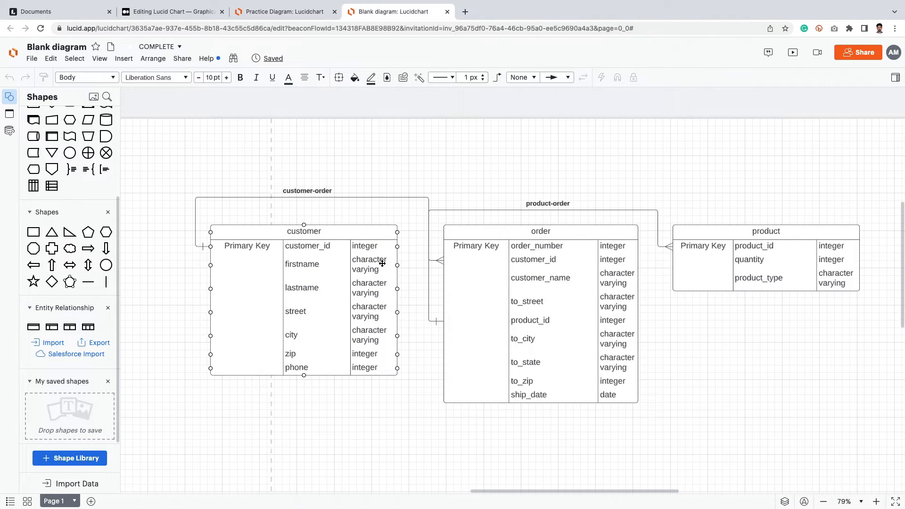
pyautogui.click(415, 324)
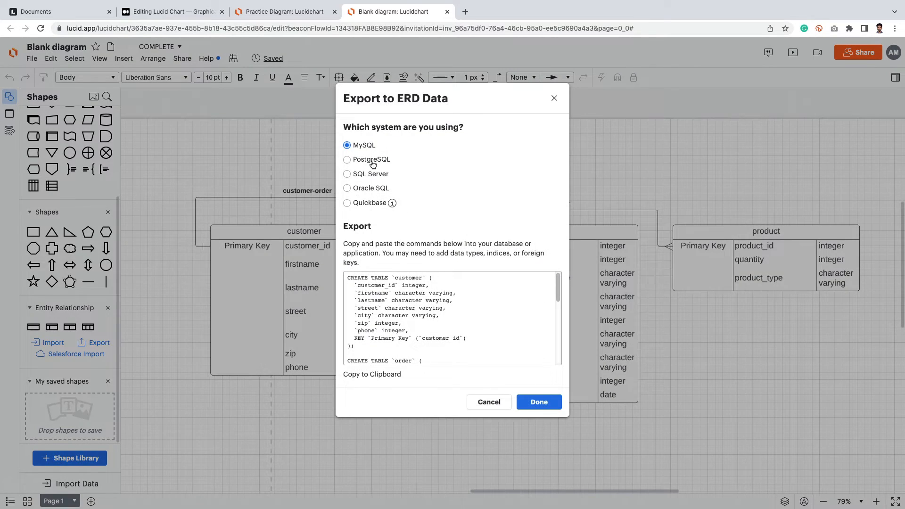
pyautogui.click(373, 164)
pyautogui.moveTo(425, 337); pyautogui.dragTo(399, 292)
pyautogui.press('super+a')
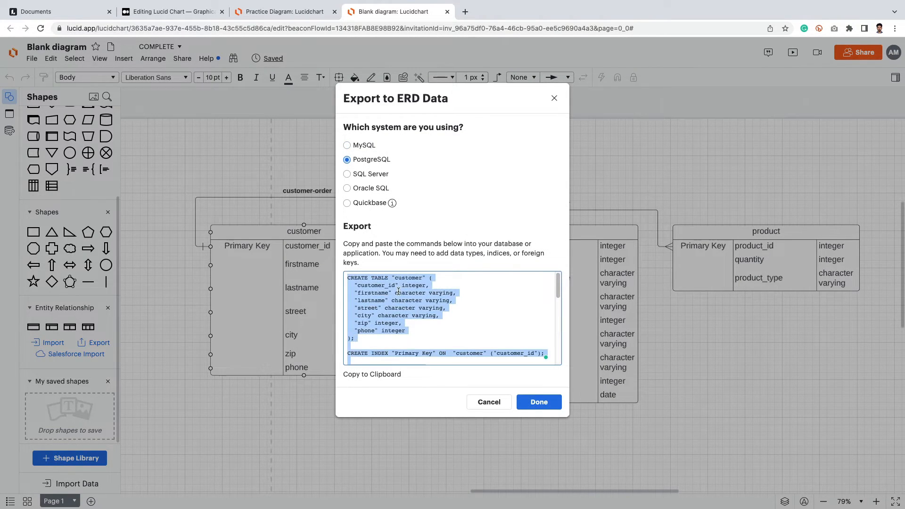
pyautogui.press('BackSpace')
pyautogui.press('super+z')
pyautogui.click(405, 315)
pyautogui.press('super+a')
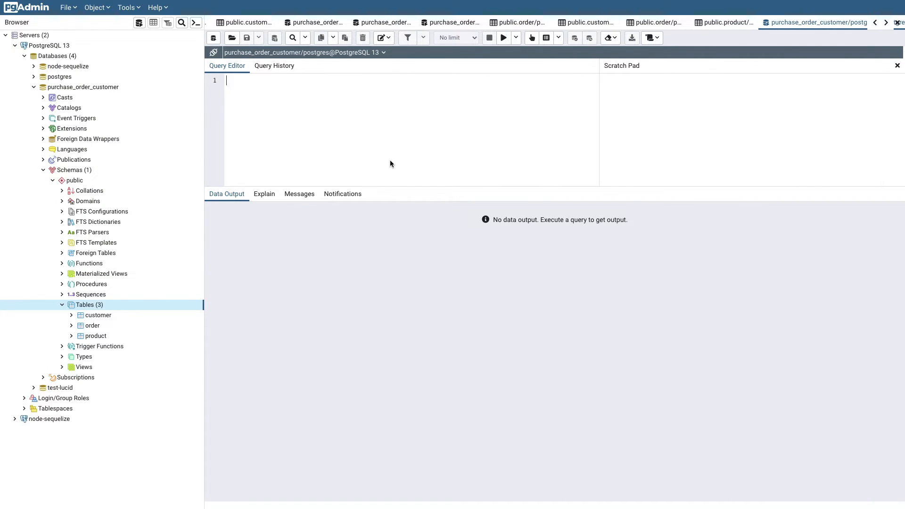
# Step: Paste the exported PostgreSQL commands into the pgAdmin query editor, check them from the first line, and clear the editor
pyautogui.press('super+v')
pyautogui.scroll(9, 424, 182)
pyautogui.scroll(2, 428, 182)
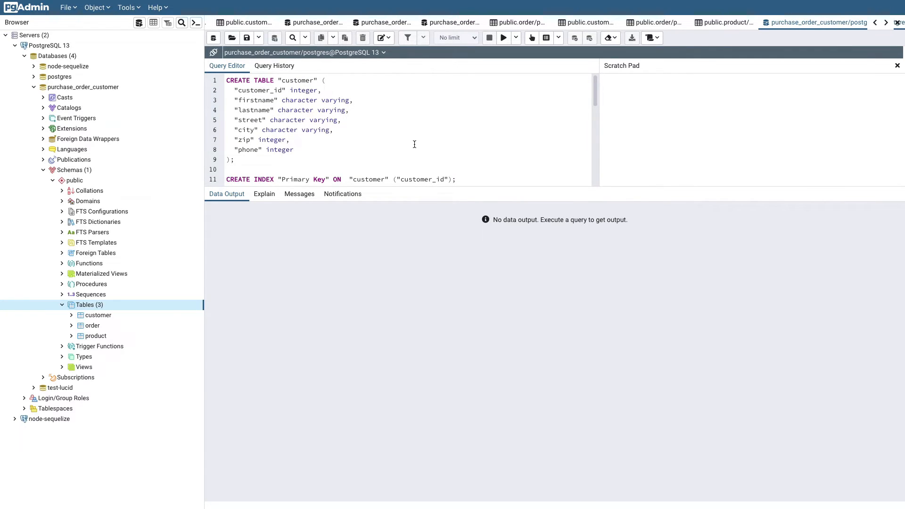
pyautogui.press('super+a')
pyautogui.press('BackSpace')
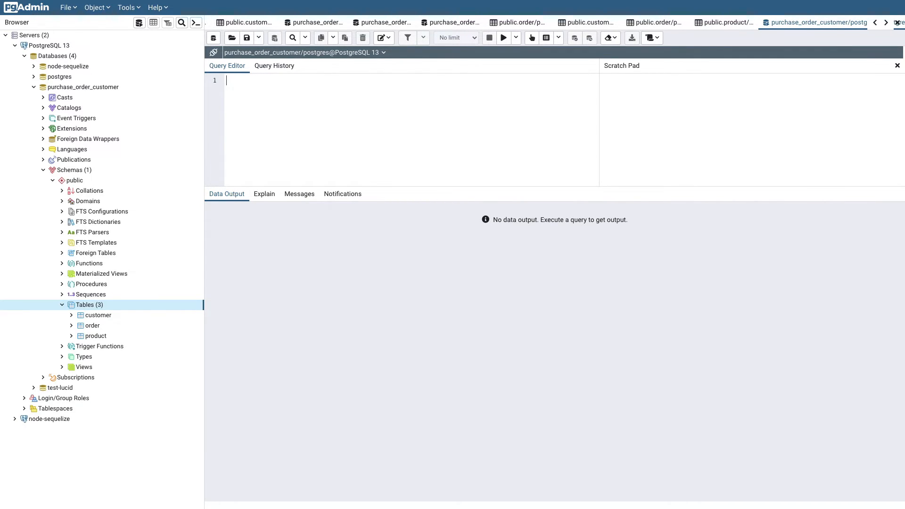
# Step: View all rows of the customer table in purchase_order_customer
pyautogui.rightClick(107, 317)
pyautogui.moveTo(146, 260)
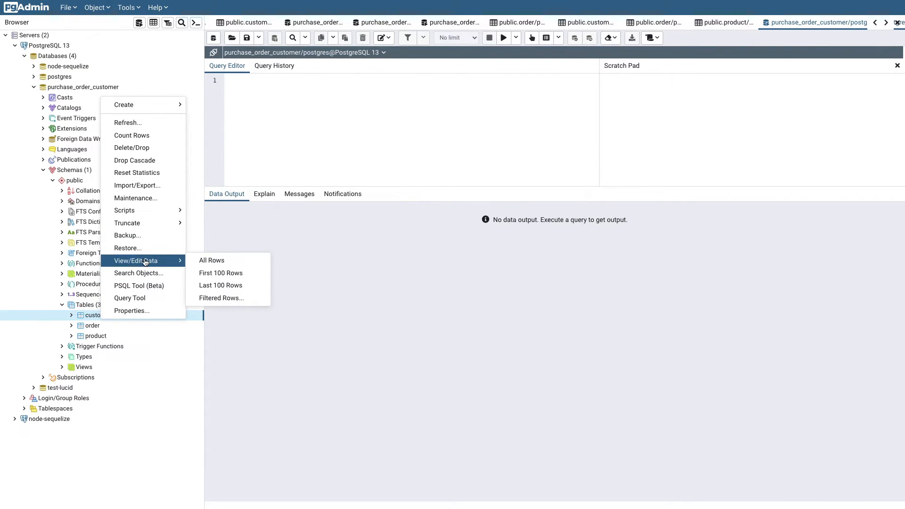
pyautogui.click(224, 262)
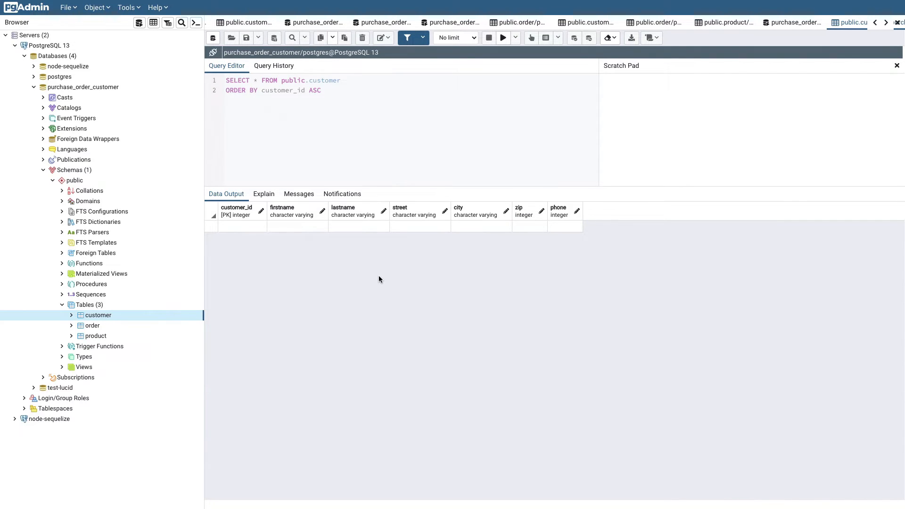
# Step: Close the ERD export dialog in Lucidchart and compare the diagram's customer table with the customer columns in pgAdmin
pyautogui.press('super+Tab')
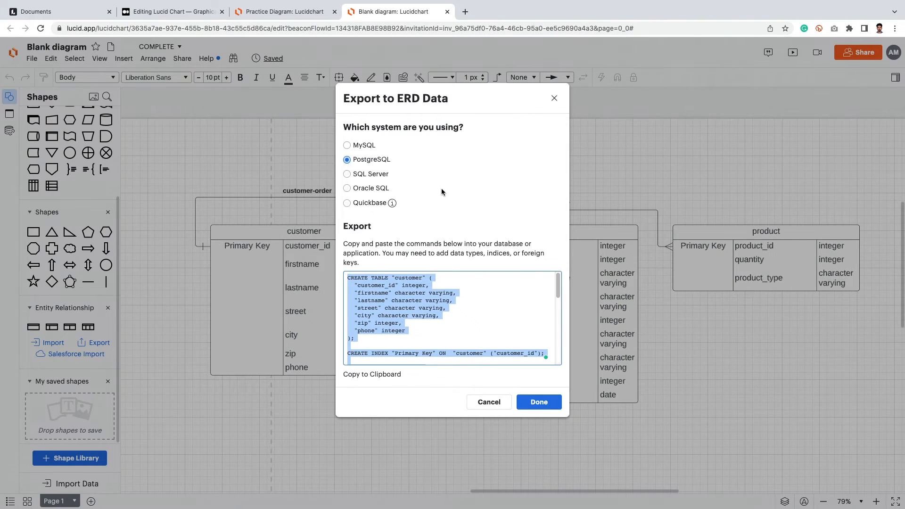
pyautogui.click(554, 99)
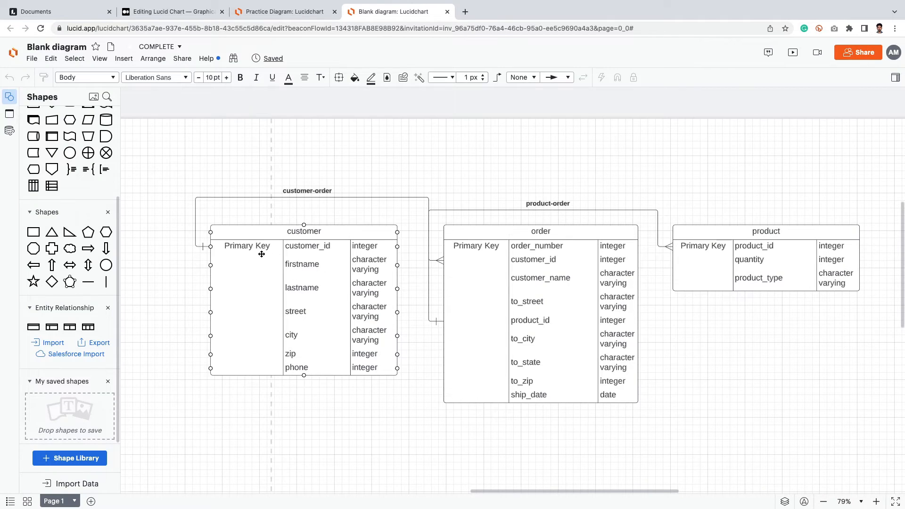
pyautogui.click(307, 391)
pyautogui.press('super+Tab')
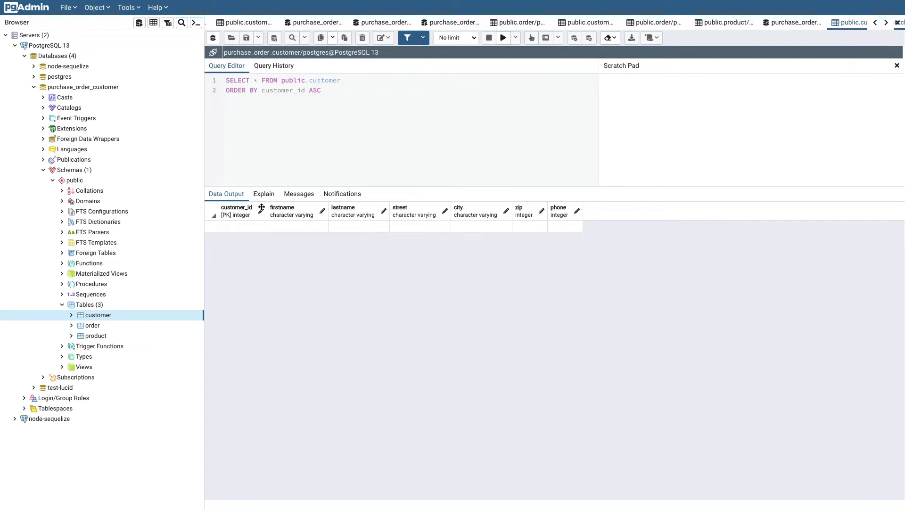
pyautogui.click(571, 216)
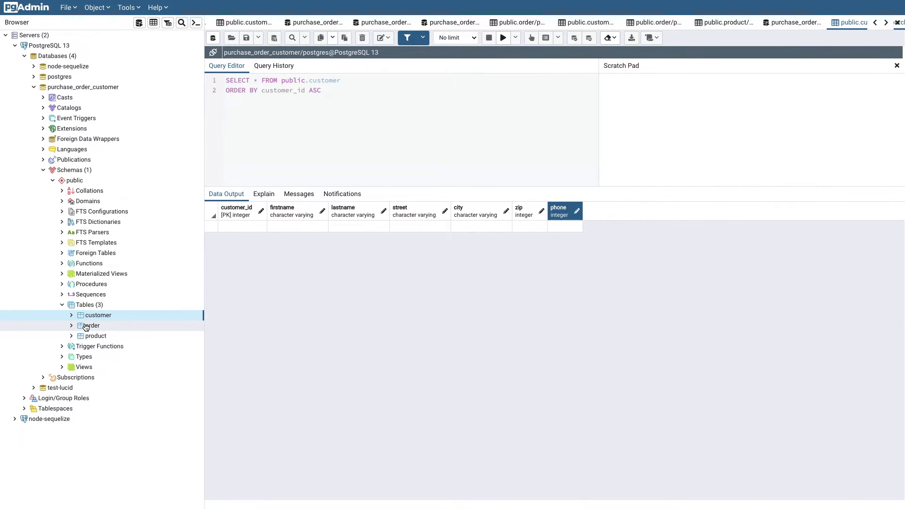
# Step: View all rows of the order table in purchase_order_customer
pyautogui.rightClick(86, 327)
pyautogui.press('Escape')
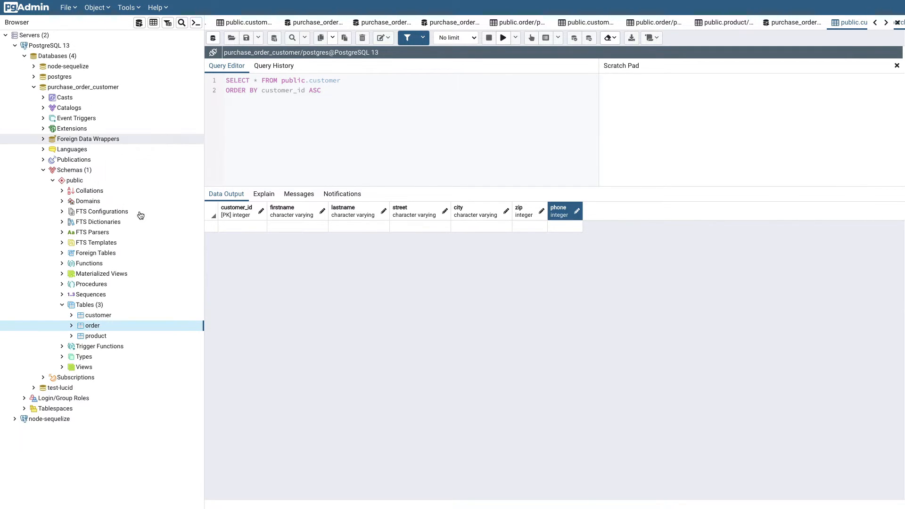
pyautogui.rightClick(98, 329)
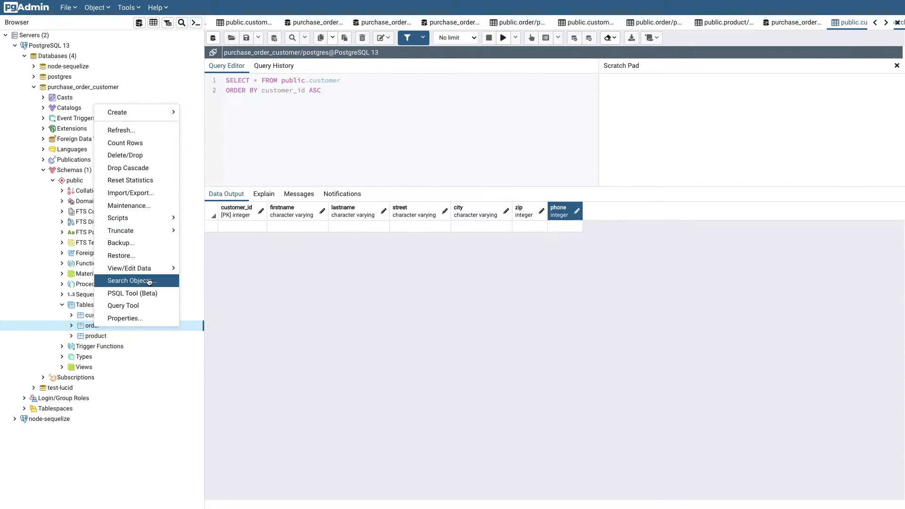
pyautogui.moveTo(153, 268)
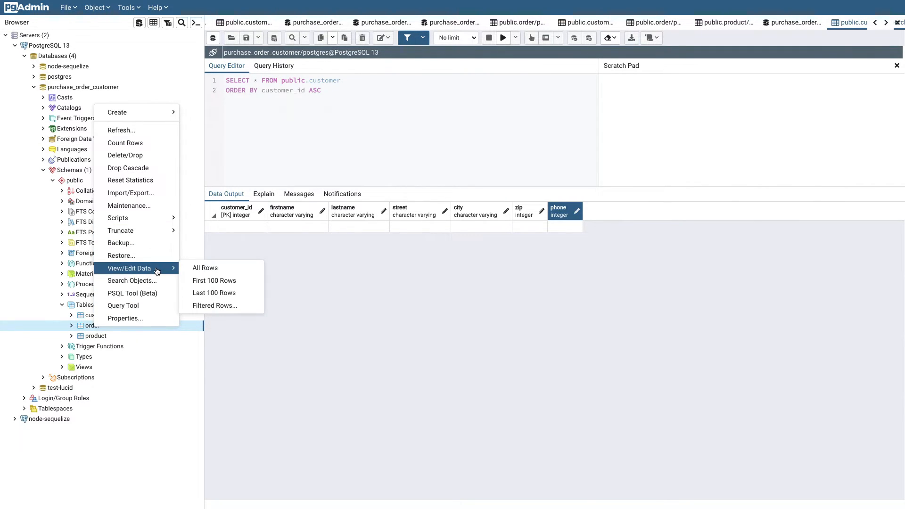
pyautogui.click(210, 269)
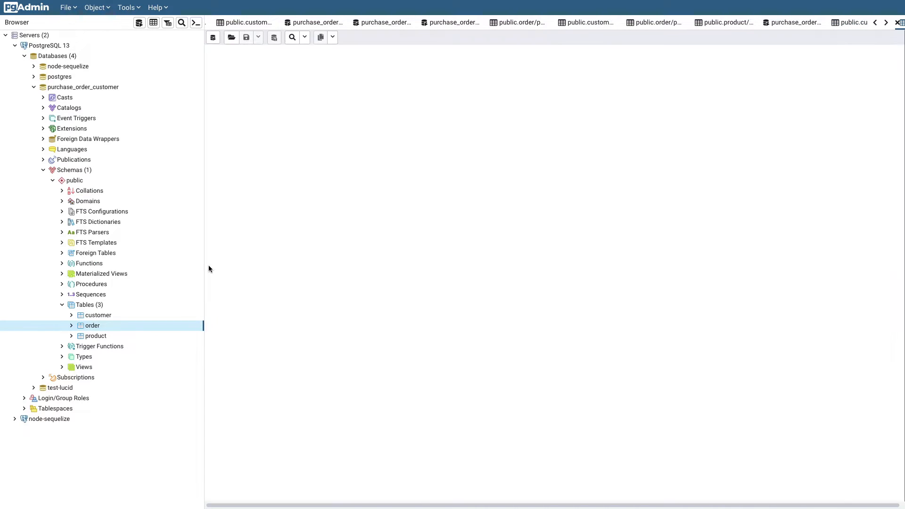
# Step: Compare the order table's columns in pgAdmin with the Lucidchart diagram, check the diagram's product table, and return to pgAdmin
pyautogui.press('super+Tab')
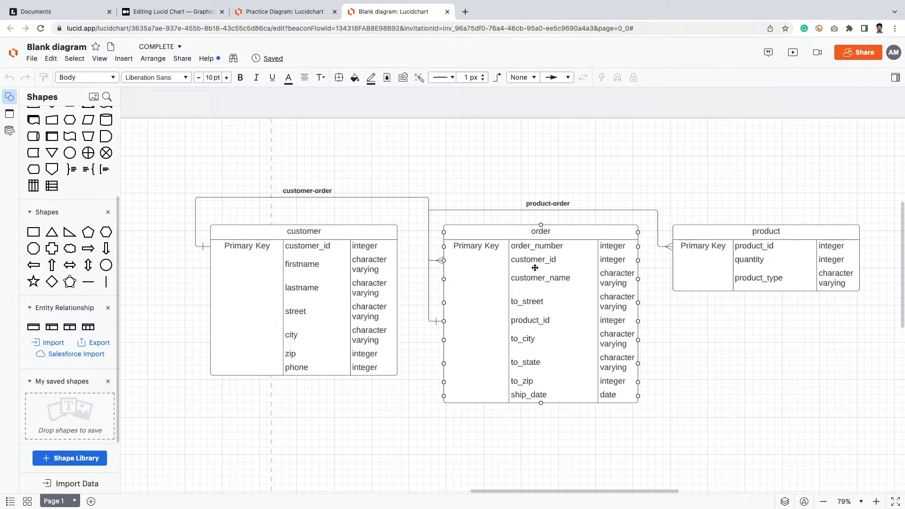
pyautogui.press('super+Tab')
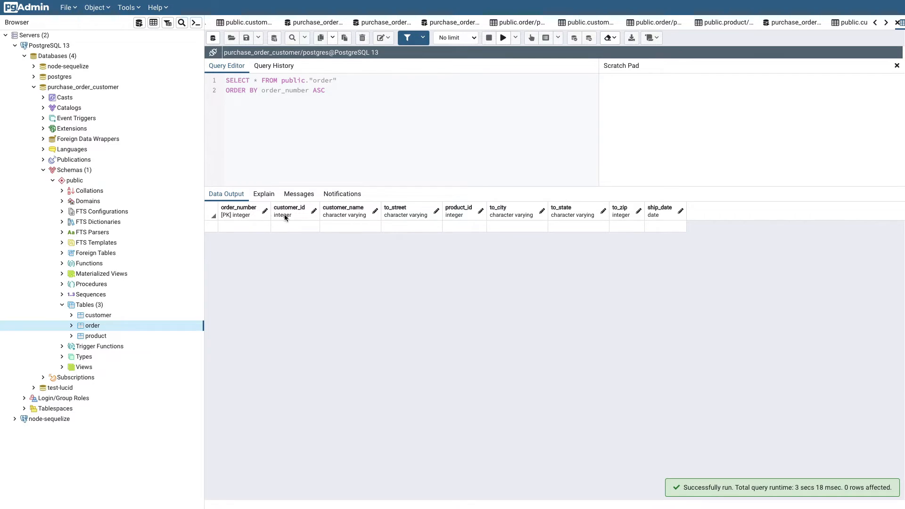
pyautogui.hotkey('ctrl', 'Right')
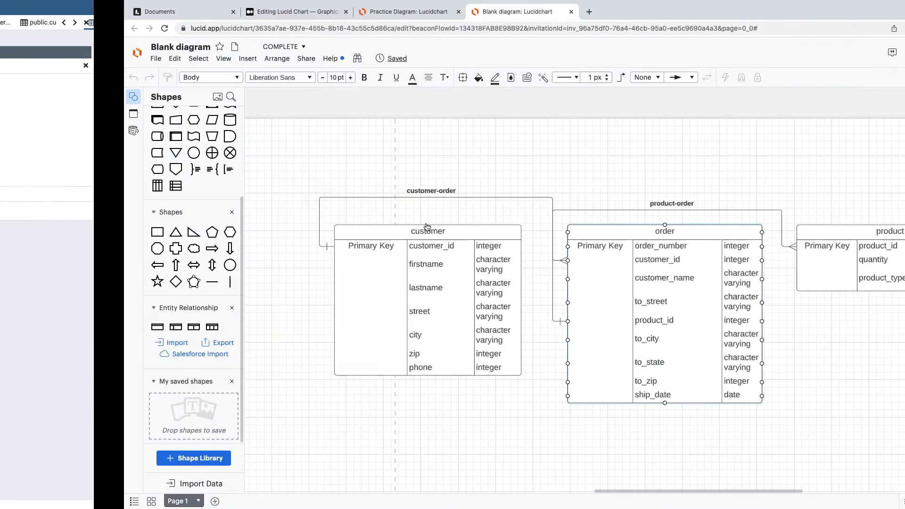
pyautogui.click(720, 251)
pyautogui.hotkey('ctrl', 'Left')
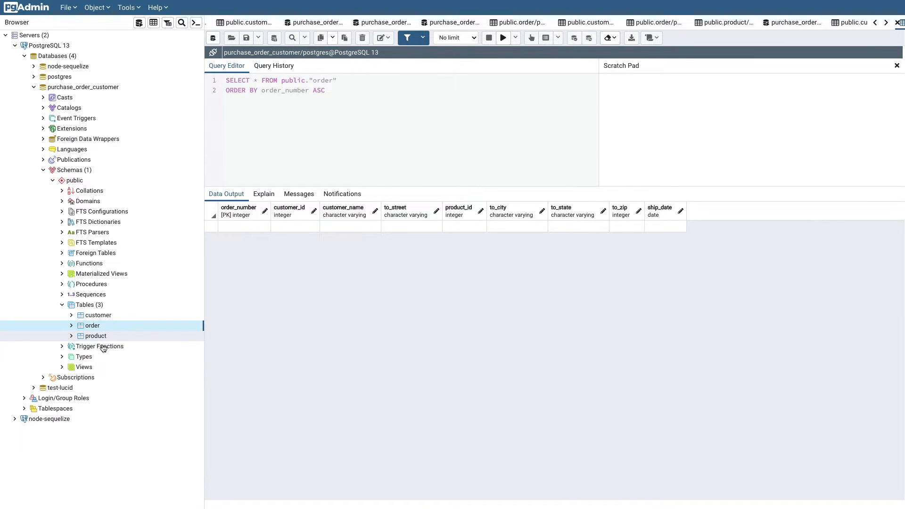
pyautogui.doubleClick(100, 336)
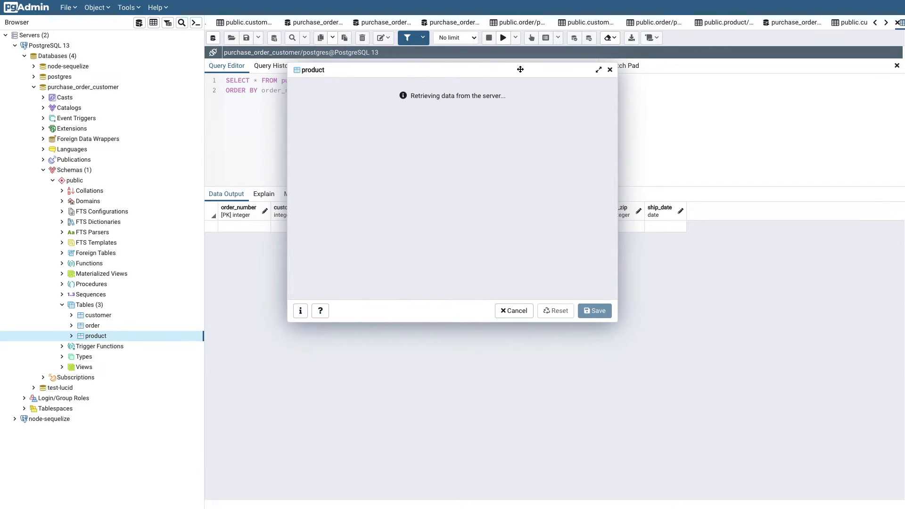
pyautogui.click(610, 70)
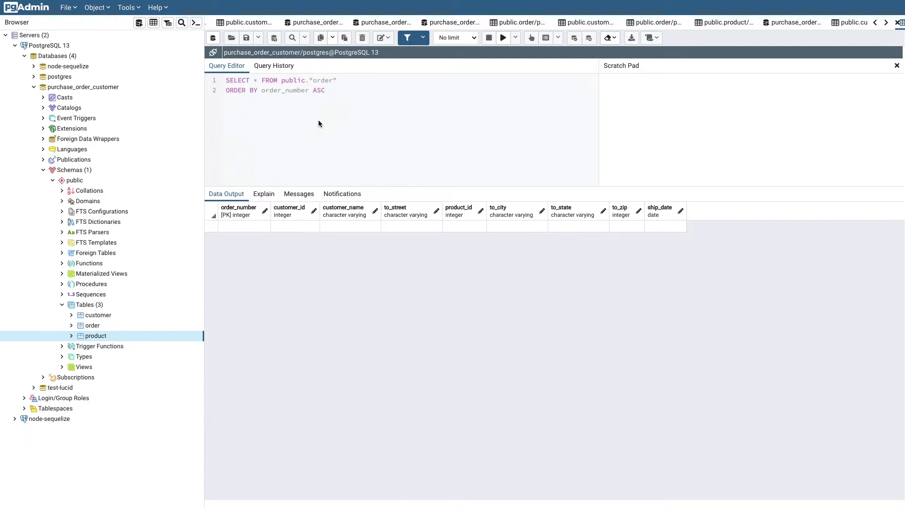
pyautogui.rightClick(97, 339)
pyautogui.click(101, 334)
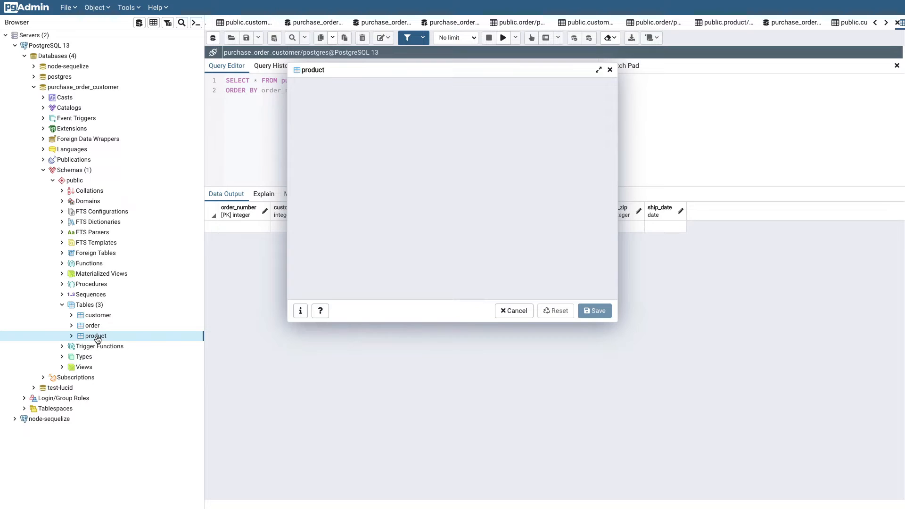
pyautogui.click(610, 70)
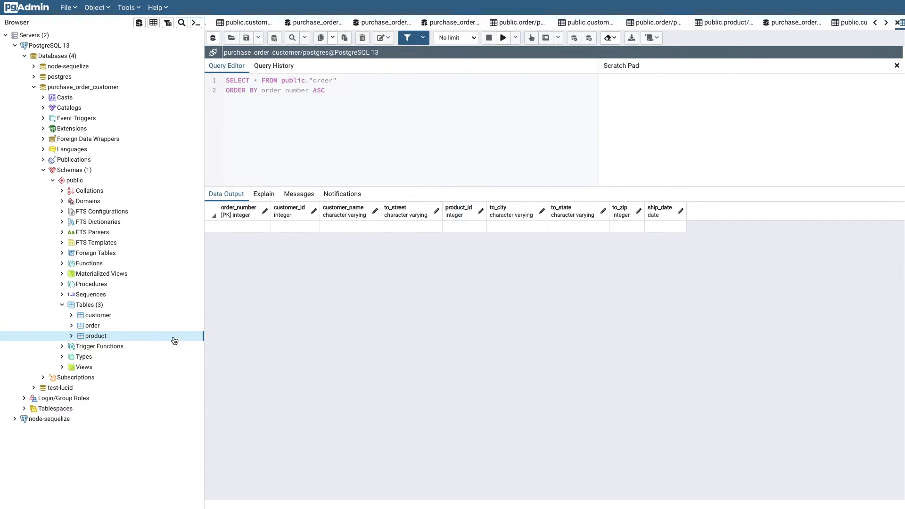
# Step: View all rows of the product table in purchase_order_customer
pyautogui.rightClick(98, 339)
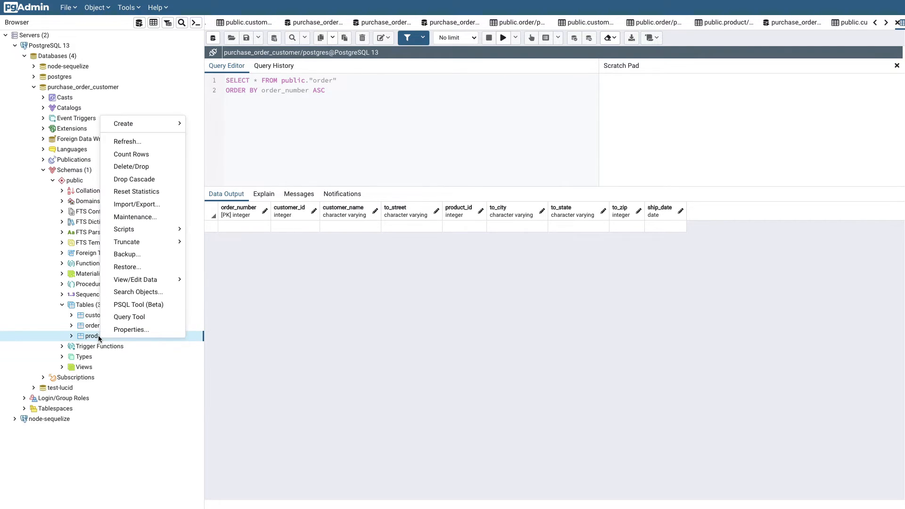
pyautogui.moveTo(158, 282)
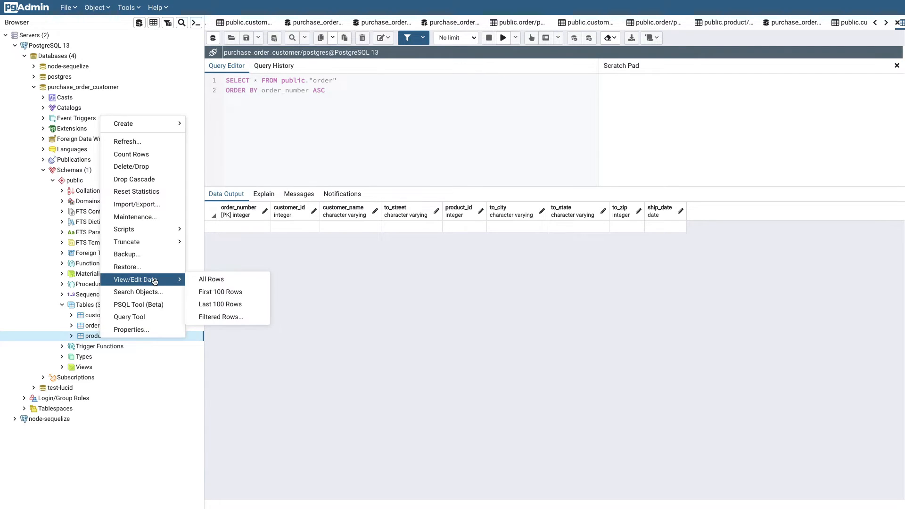
pyautogui.click(203, 281)
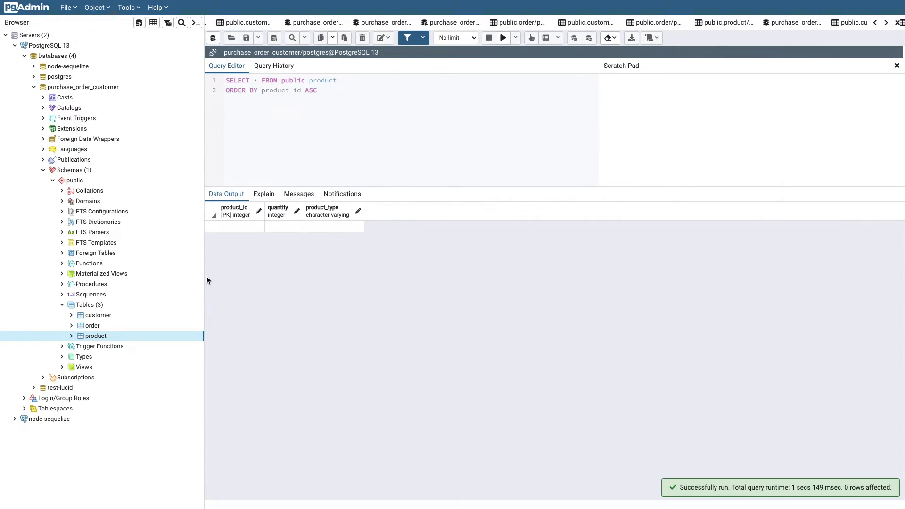
# Step: Switch to the browser and open the School diagram from My Documents in Lucid
pyautogui.press('super+Tab')
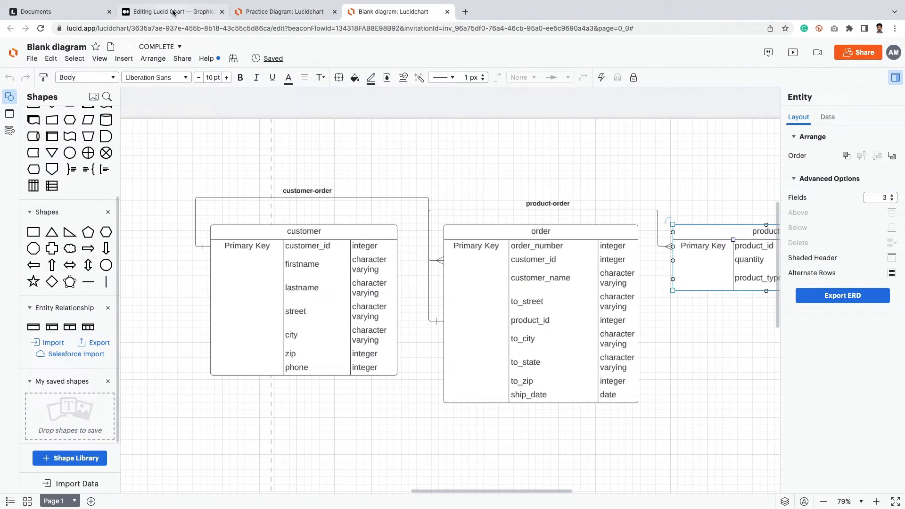
pyautogui.click(200, 12)
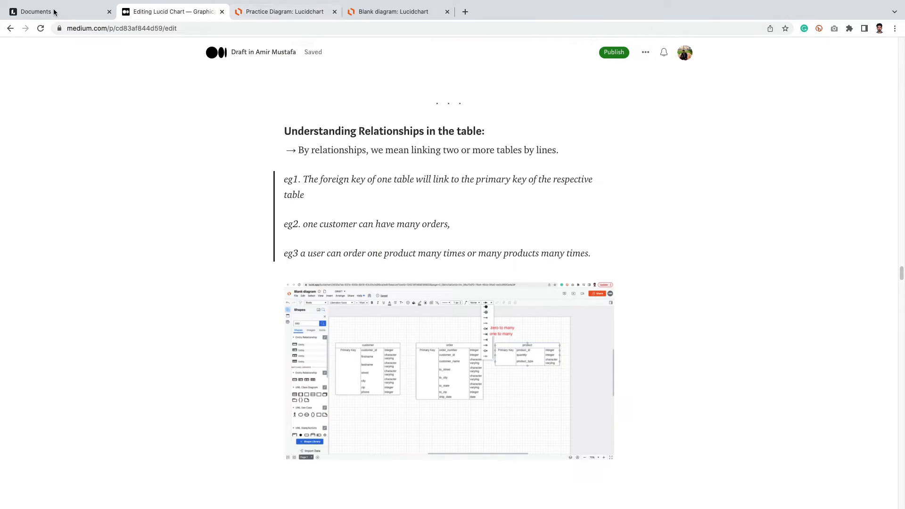
pyautogui.click(85, 11)
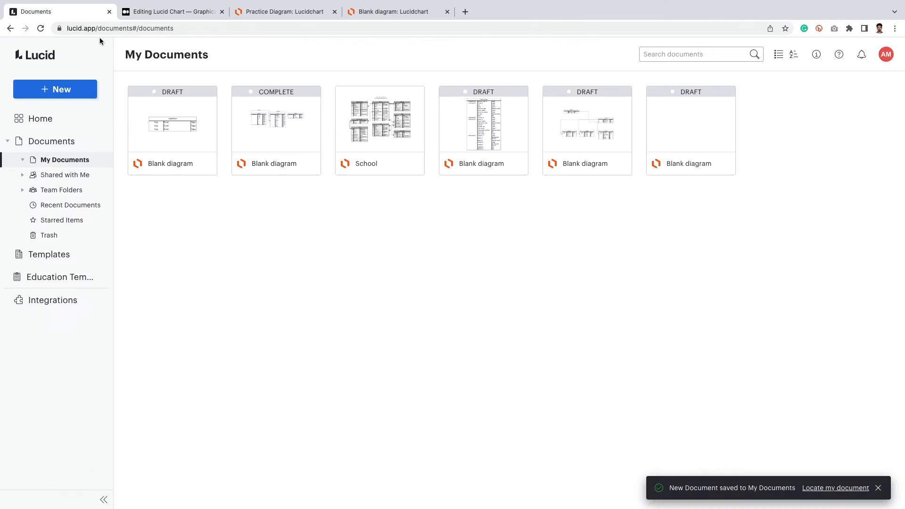
pyautogui.click(369, 121)
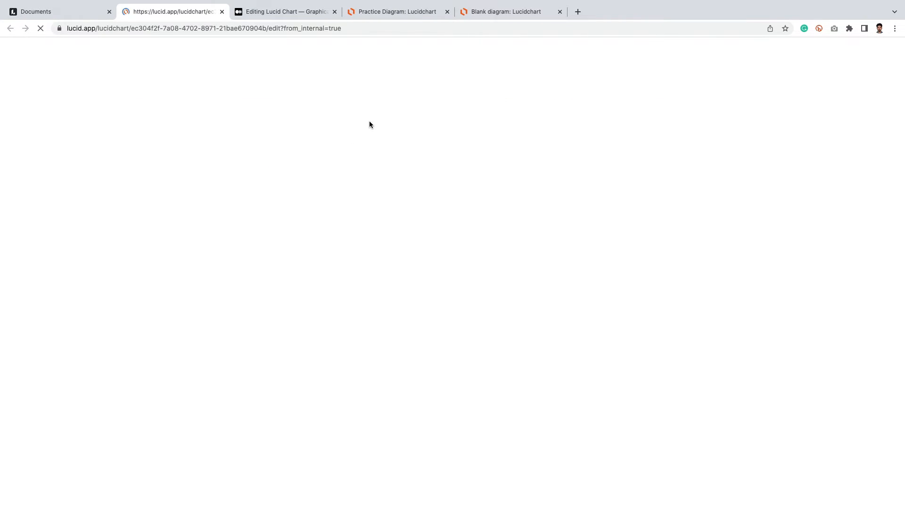